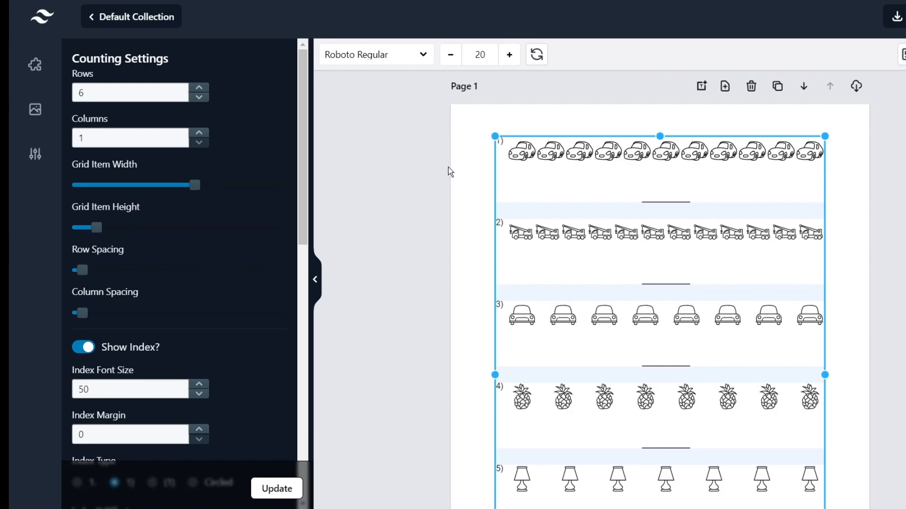
# Add Page 2 and place the Counting Types count-the-figures template on it.
pyautogui.click(435, 174)
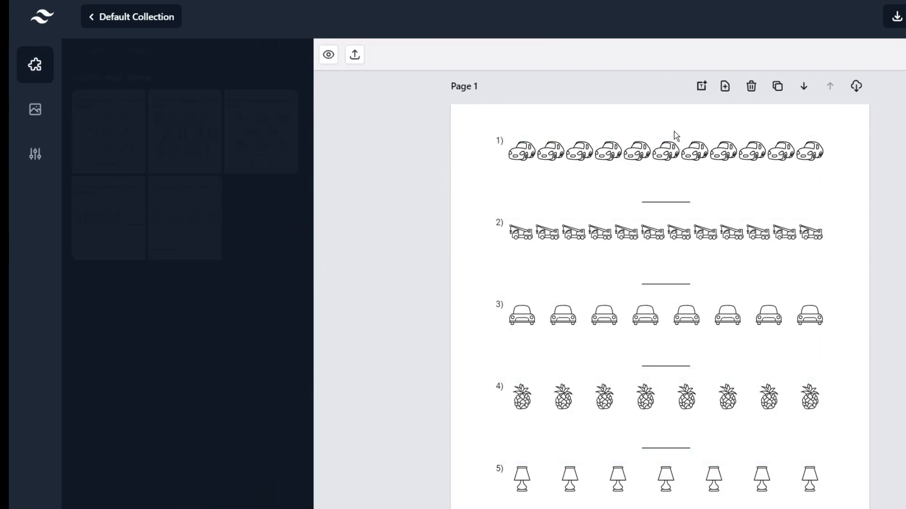
pyautogui.click(724, 78)
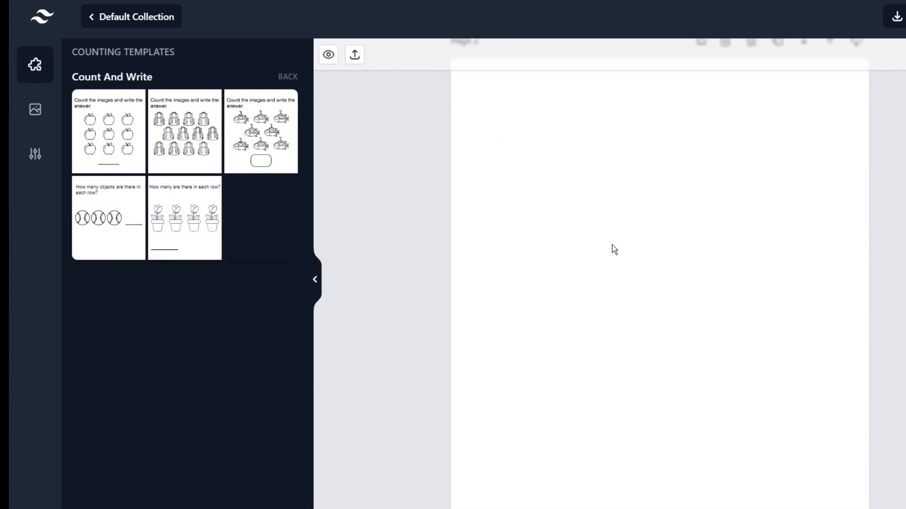
pyautogui.click(288, 77)
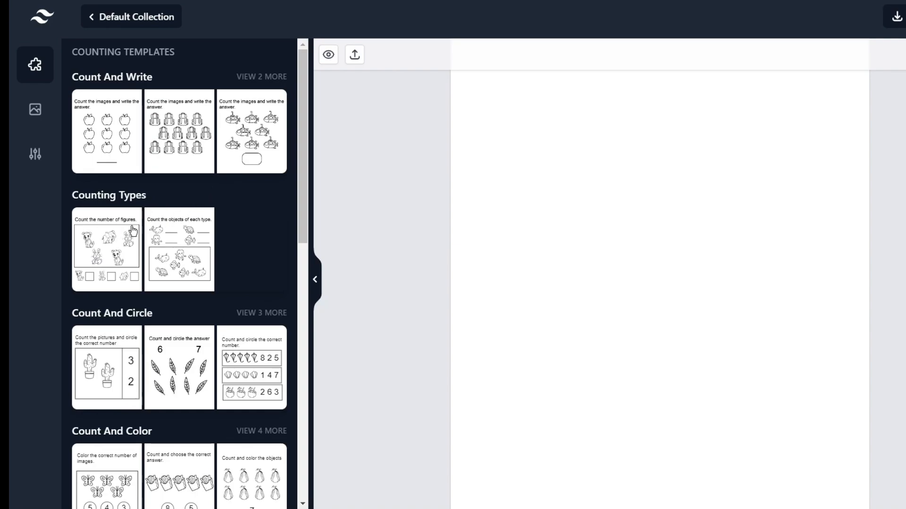
pyautogui.scroll(-2, 133, 230)
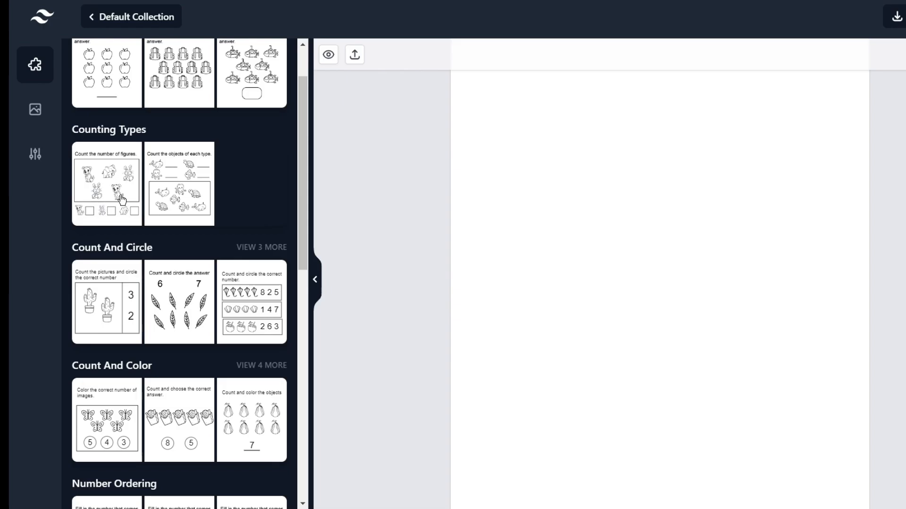
pyautogui.click(122, 199)
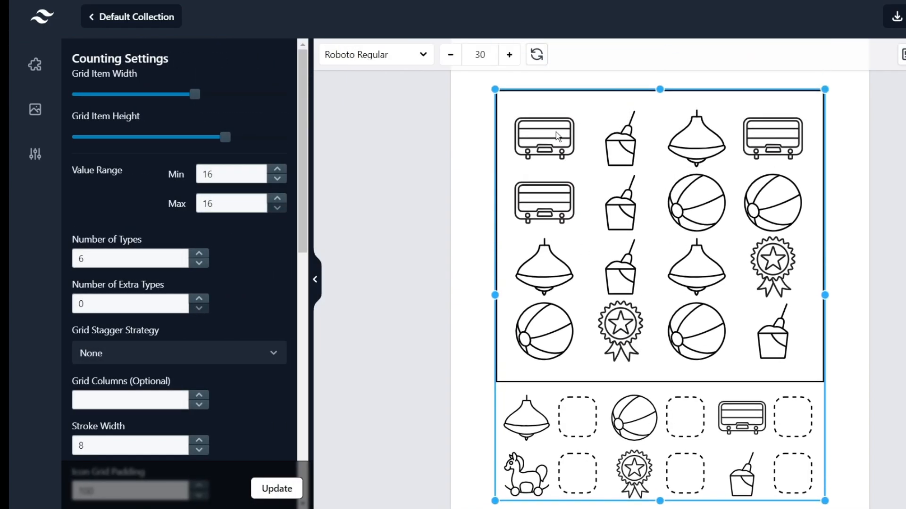
# Regenerate the worksheet pictures four times, then add an empty Page 3.
pyautogui.click(537, 57)
pyautogui.click(539, 58)
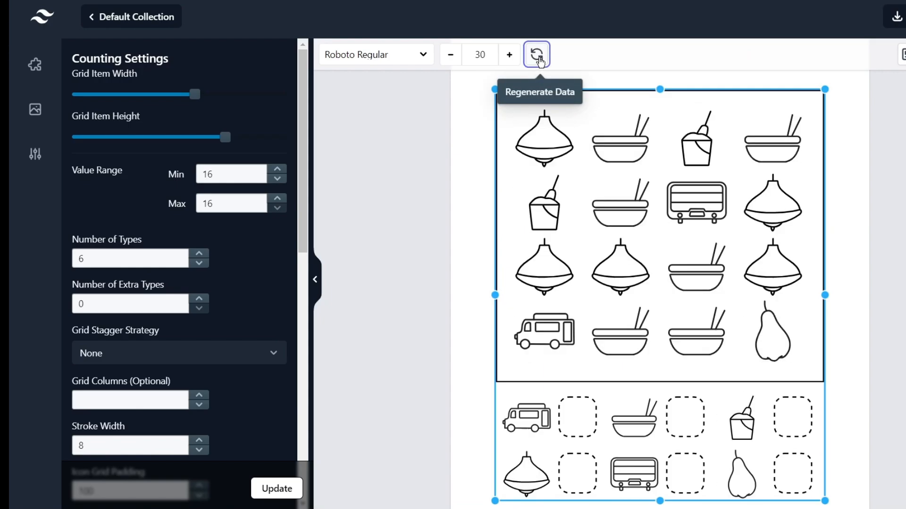
pyautogui.click(539, 58)
pyautogui.click(539, 58)
pyautogui.scroll(-1, 617, 182)
pyautogui.scroll(-2, 618, 186)
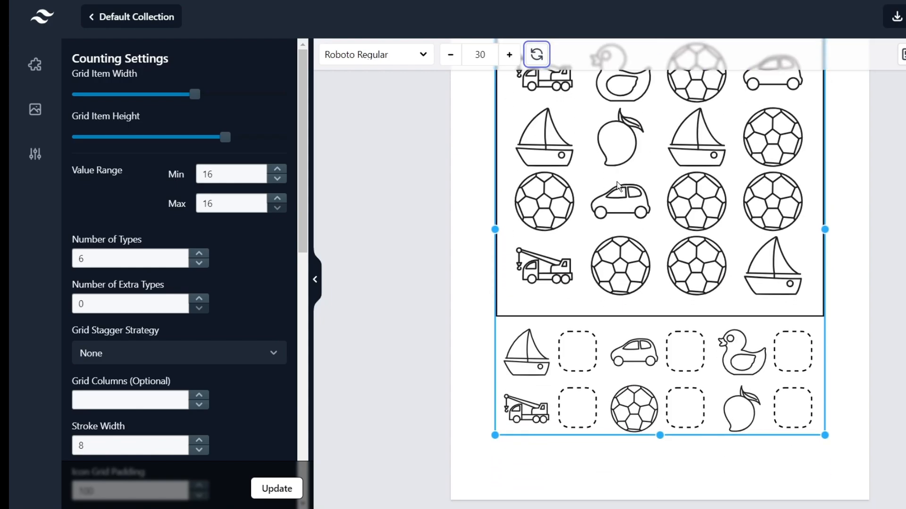
pyautogui.scroll(4, 620, 189)
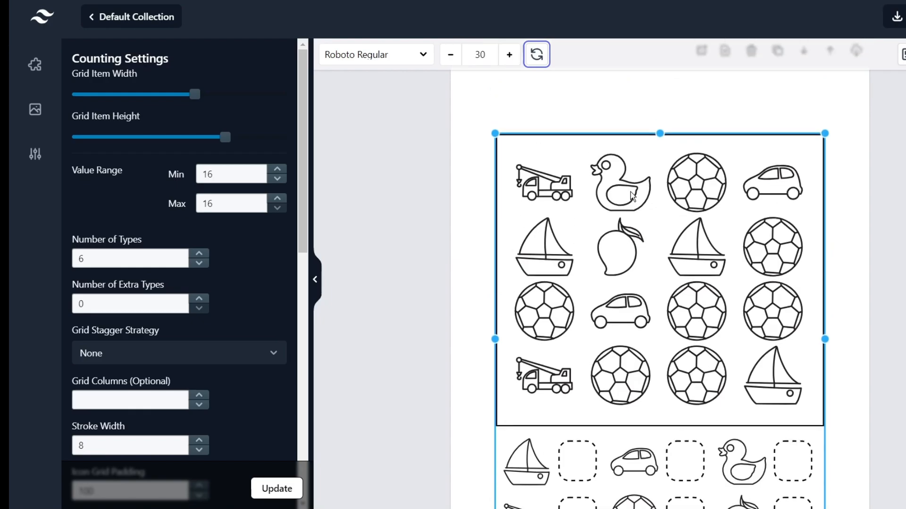
pyautogui.click(736, 74)
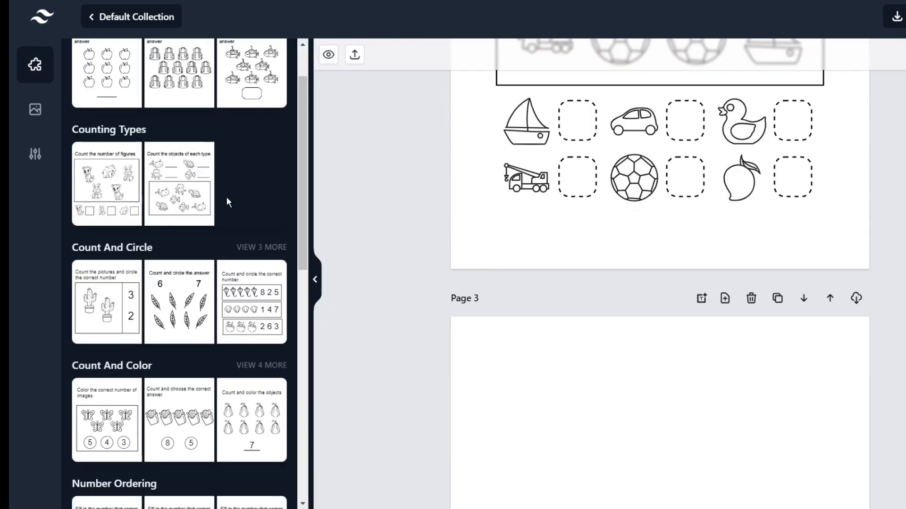
# Put the Count And Circle helicopters, cars and fans template on Page 3.
pyautogui.scroll(-2, 227, 196)
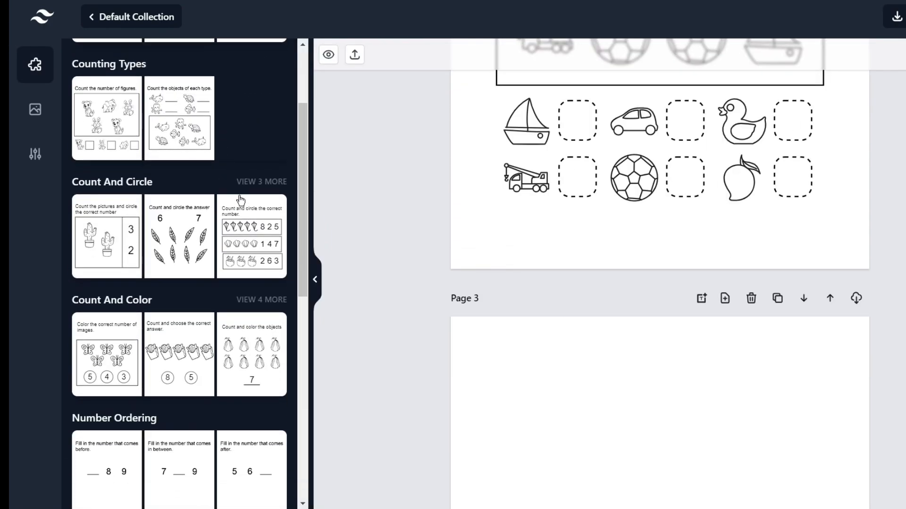
pyautogui.click(261, 181)
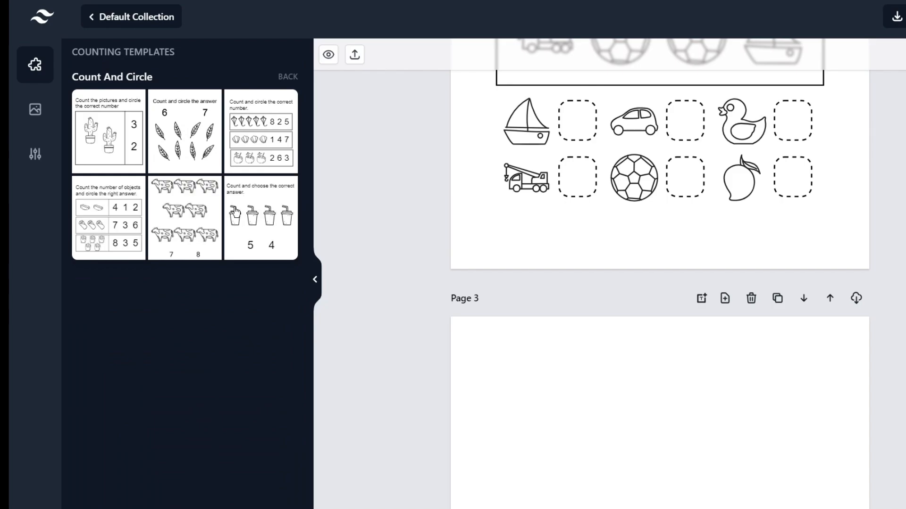
pyautogui.click(269, 146)
# Enlarge the icon scale, reduce it slightly, and make the grid rows taller.
pyautogui.scroll(-2, 665, 238)
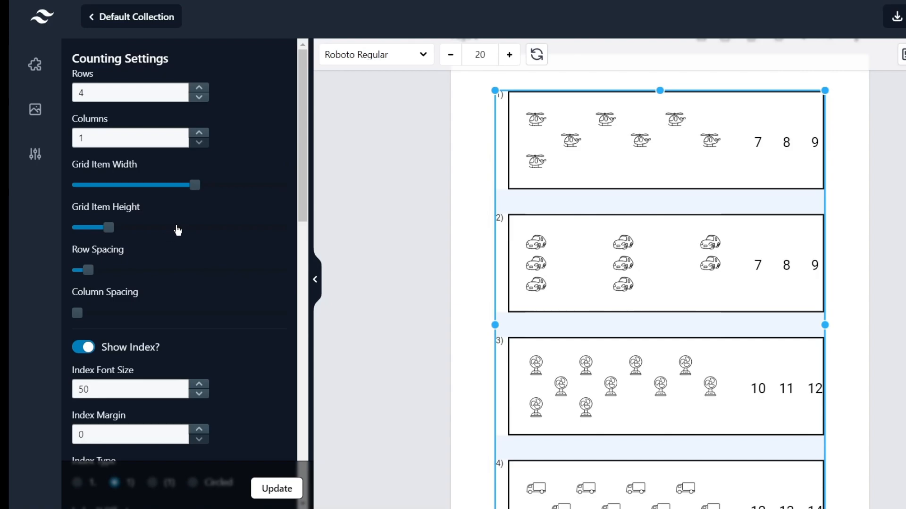
pyautogui.scroll(-6, 182, 225)
pyautogui.scroll(-5, 182, 228)
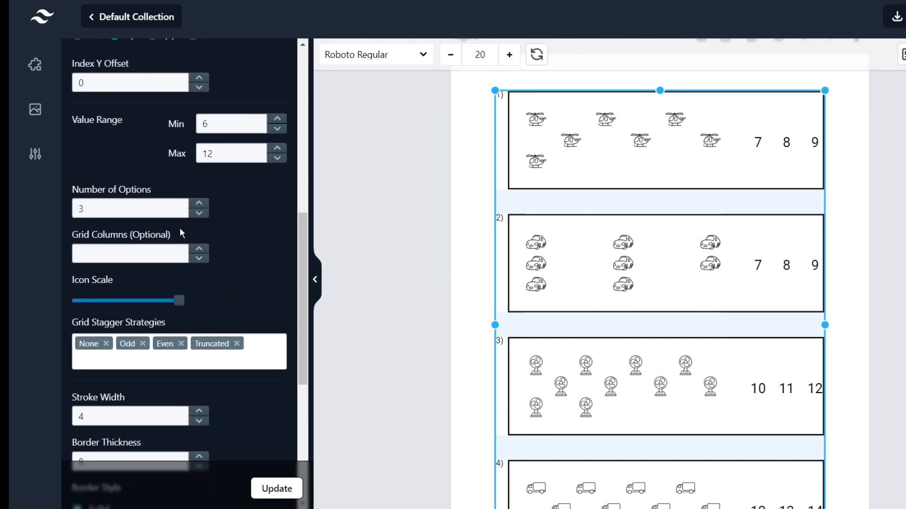
pyautogui.moveTo(178, 223); pyautogui.dragTo(239, 224)
pyautogui.click(277, 485)
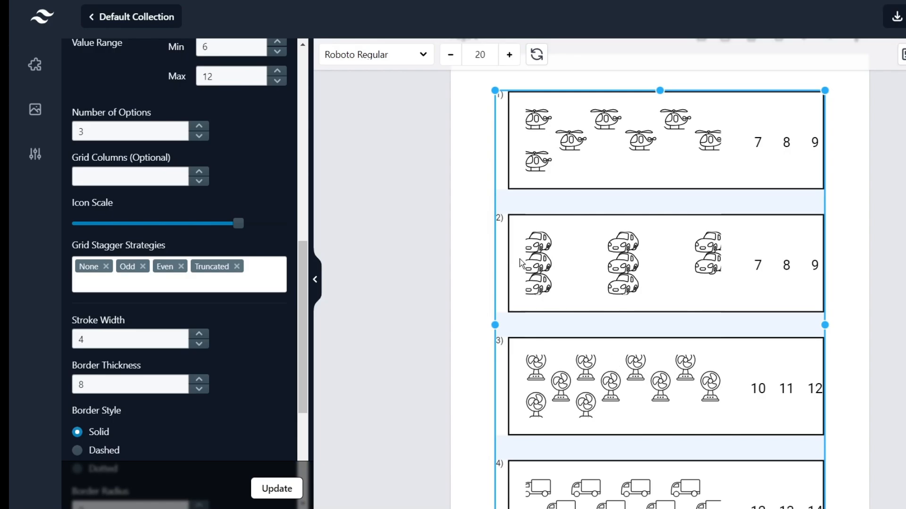
pyautogui.moveTo(239, 218); pyautogui.dragTo(204, 218)
pyautogui.click(280, 493)
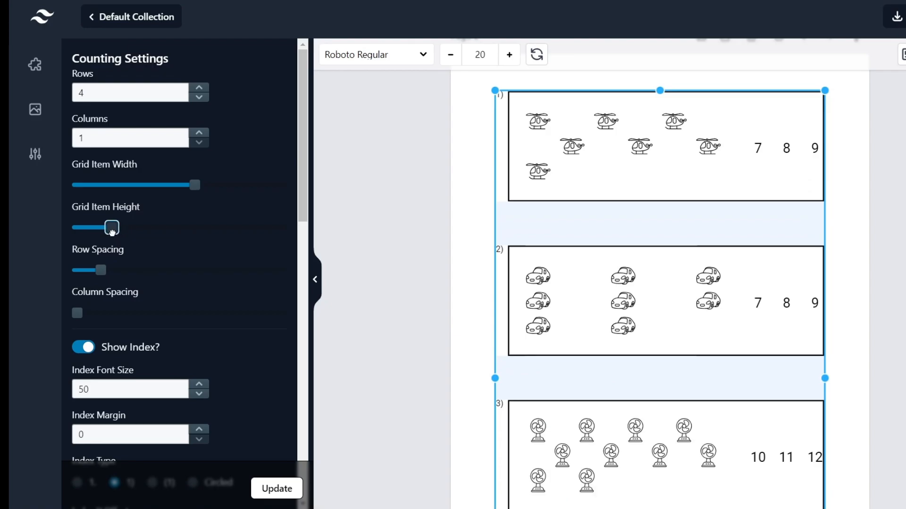
pyautogui.moveTo(112, 229); pyautogui.dragTo(126, 229)
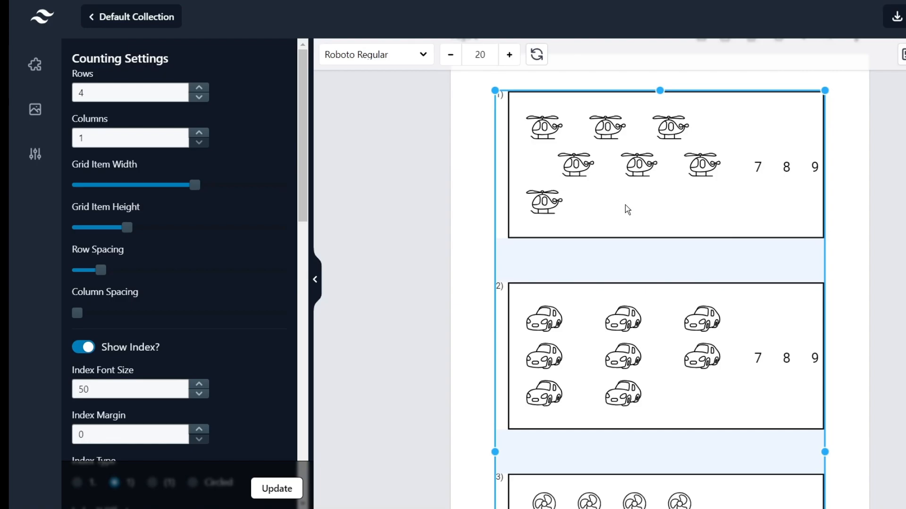
pyautogui.scroll(1, 749, 171)
# Add Page 4 and insert the butterfly Count And Color template.
pyautogui.click(724, 101)
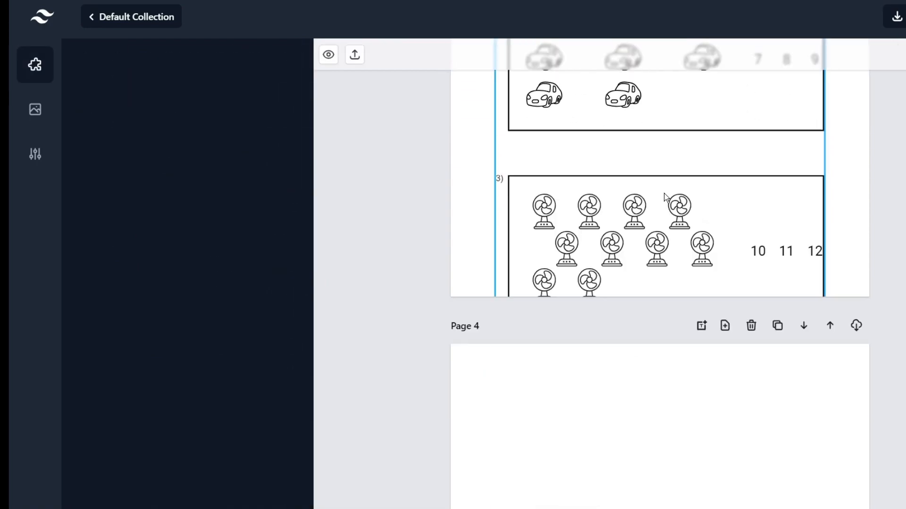
pyautogui.scroll(-2, 582, 388)
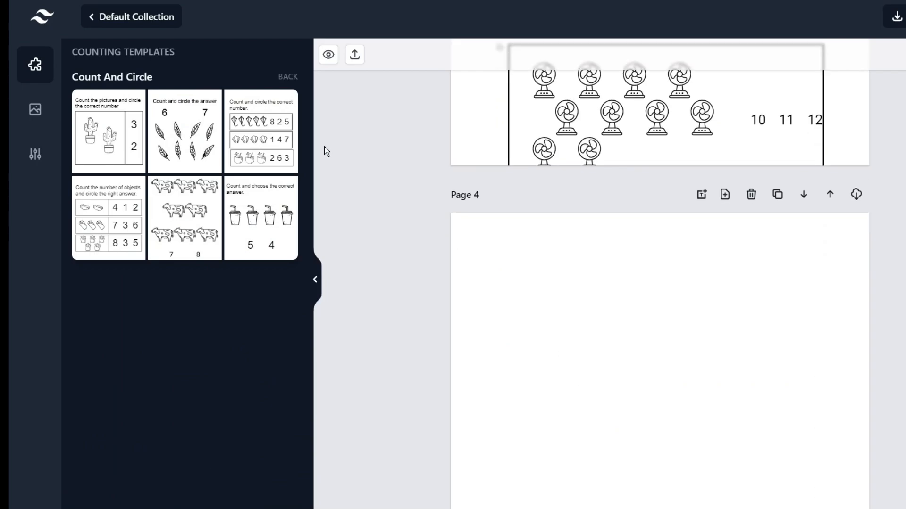
pyautogui.click(288, 76)
pyautogui.scroll(-1, 245, 259)
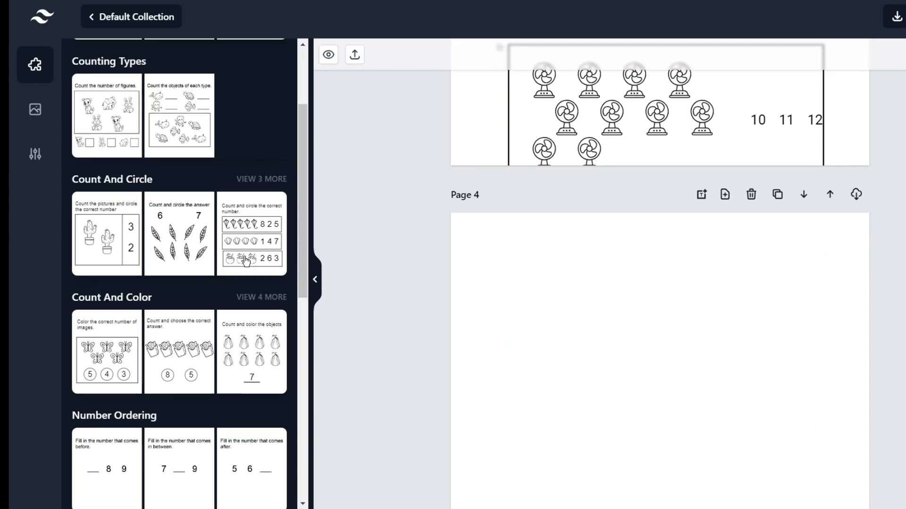
pyautogui.scroll(-1, 255, 192)
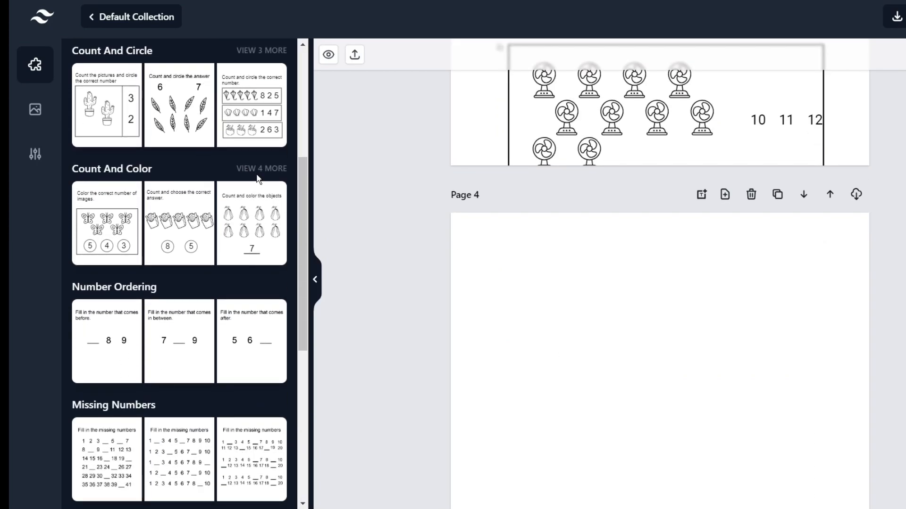
pyautogui.click(260, 170)
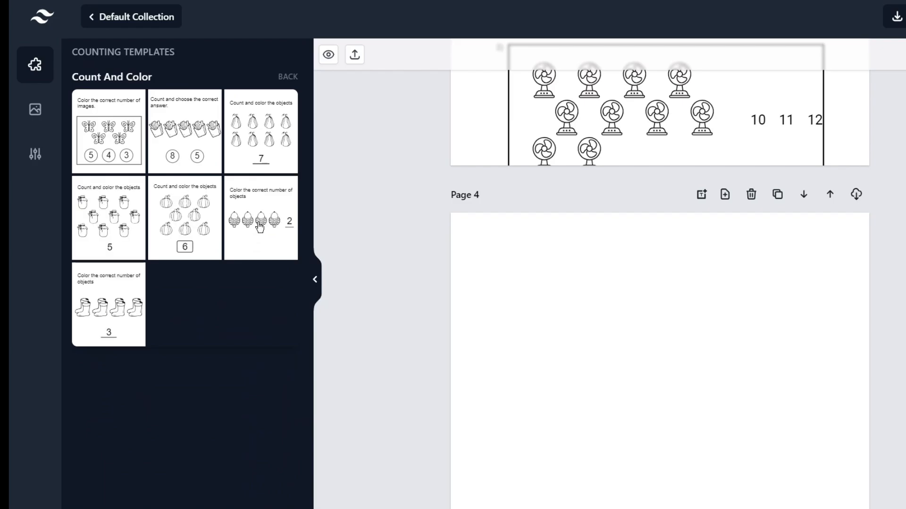
pyautogui.click(109, 157)
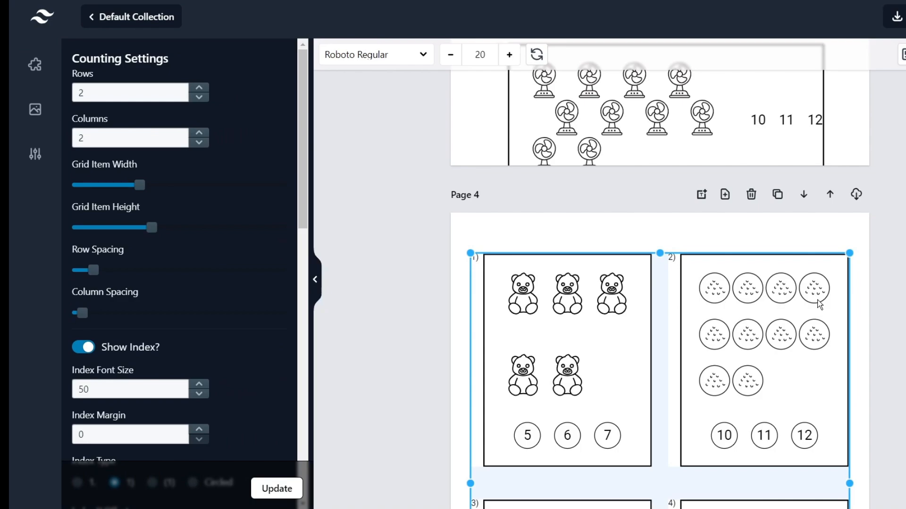
# Regenerate the pictures to watermelons, ping-pong paddles, cookies and bulldozers.
pyautogui.scroll(-2, 746, 276)
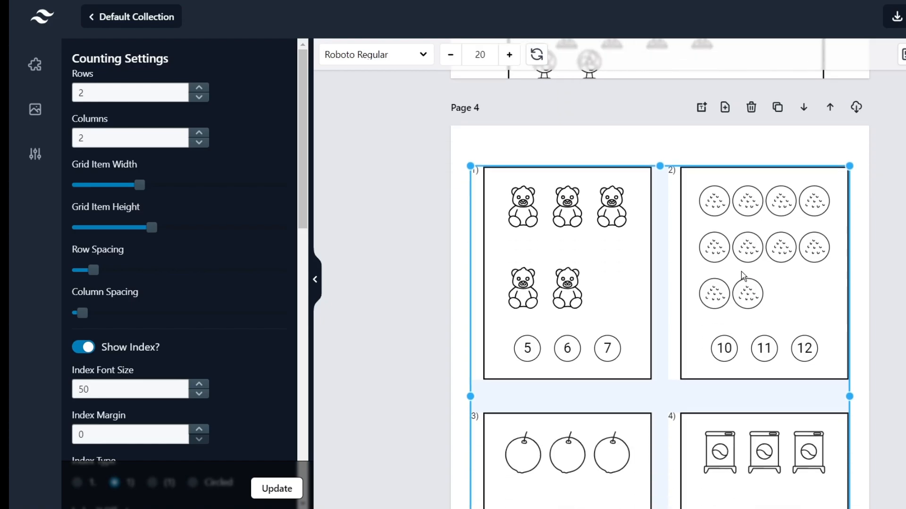
pyautogui.scroll(1, 667, 262)
pyautogui.scroll(-1, 583, 144)
pyautogui.click(539, 57)
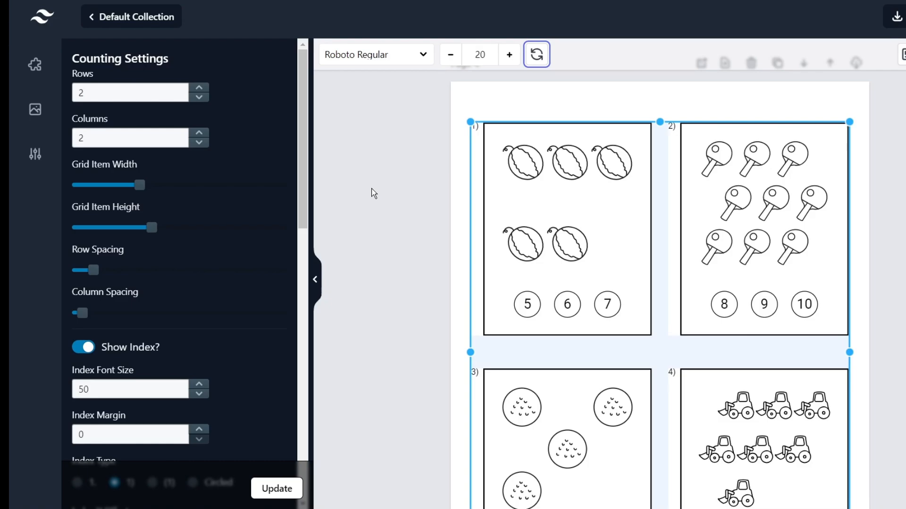
# Set the count range to 12–17 and centre the vehicle grid horizontally on the page.
pyautogui.click(378, 227)
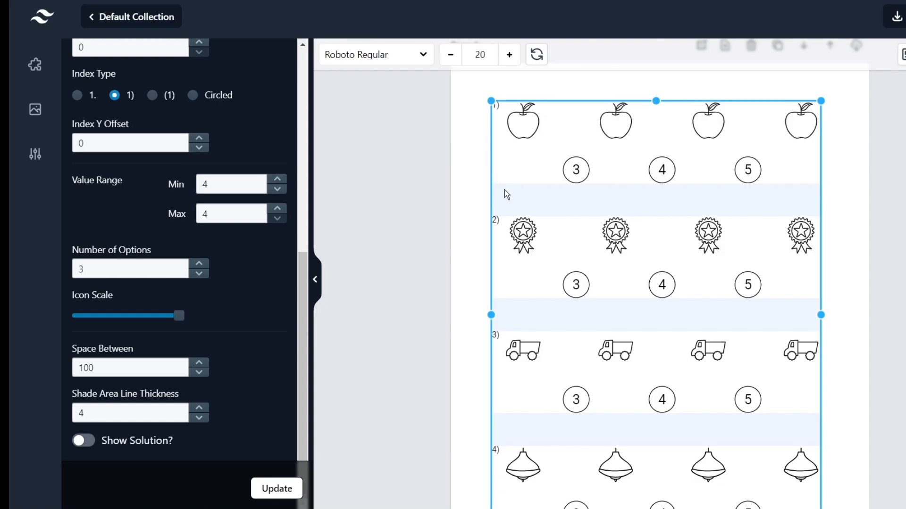
pyautogui.click(279, 180)
pyautogui.click(279, 180)
pyautogui.click(280, 179)
pyautogui.click(279, 179)
pyautogui.click(279, 179)
pyautogui.doubleClick(280, 180)
pyautogui.click(279, 180)
pyautogui.click(281, 208)
pyautogui.click(279, 208)
pyautogui.click(279, 208)
pyautogui.click(279, 208)
pyautogui.click(279, 208)
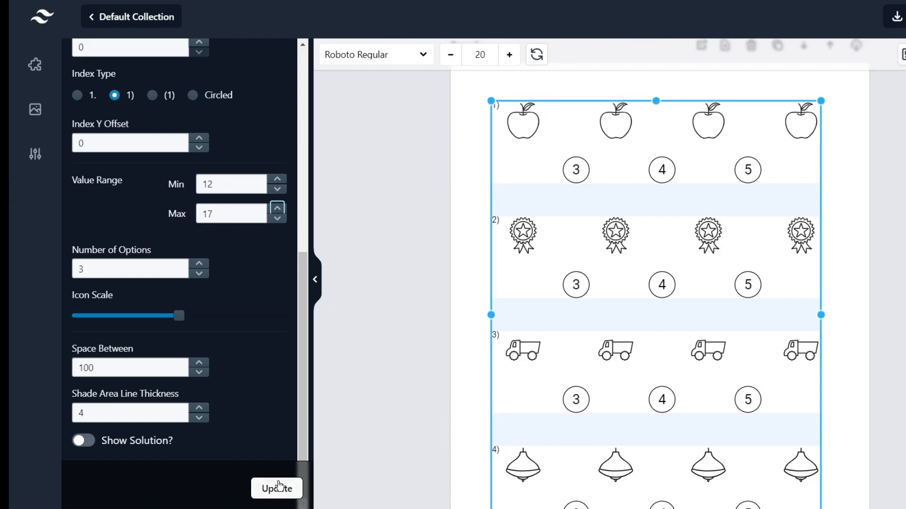
pyautogui.click(277, 488)
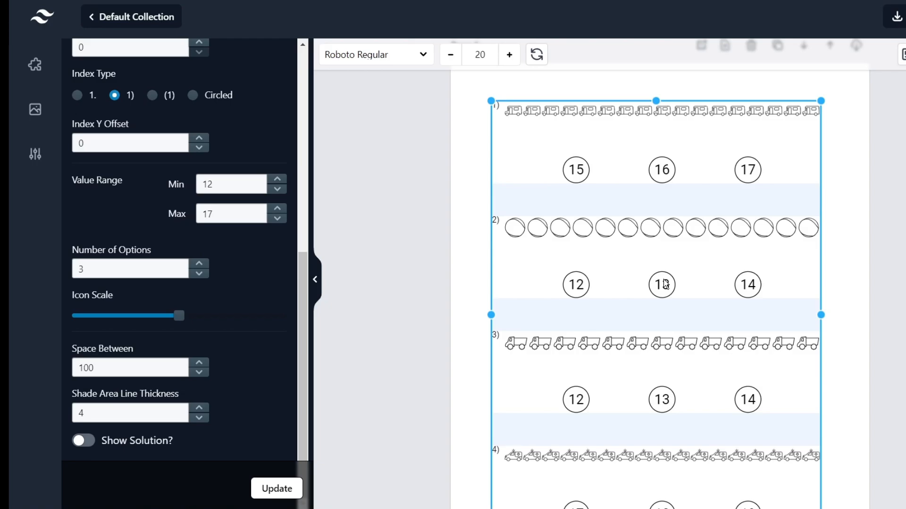
pyautogui.moveTo(624, 233); pyautogui.dragTo(628, 228)
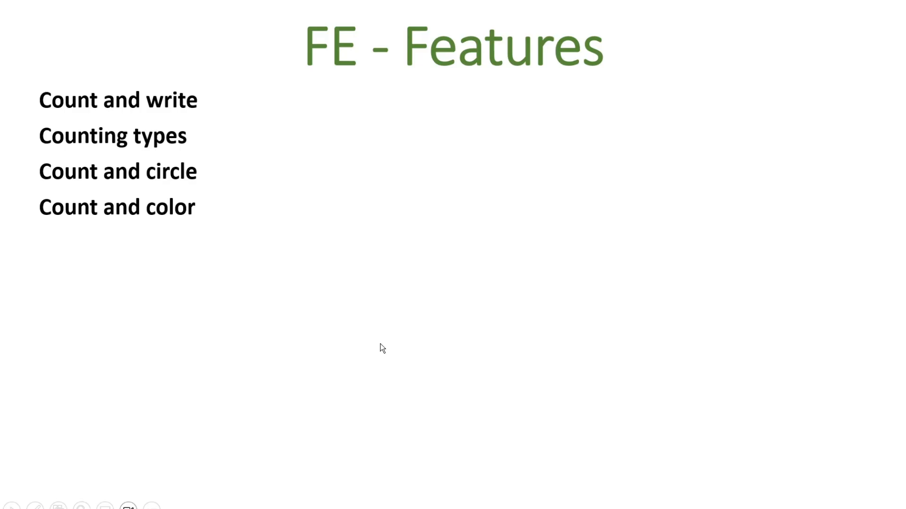
# Reveal the Number ordering, Missing numbers and Ten frames bullets one at a time.
pyautogui.press('Right')
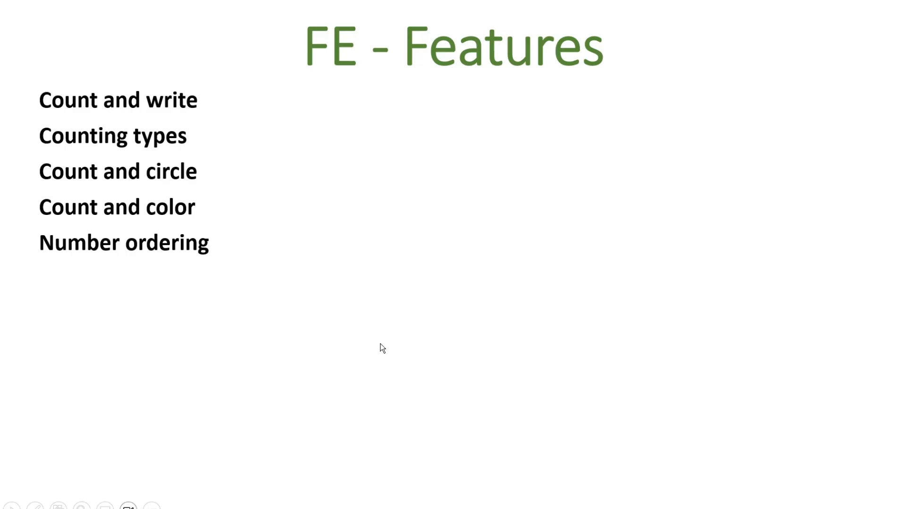
pyautogui.press('Right')
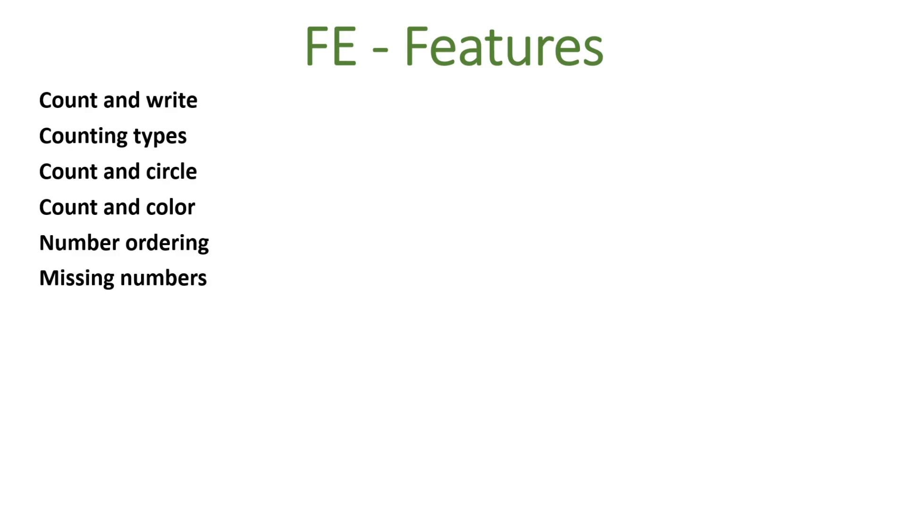
pyautogui.press('Right')
pyautogui.press('Right')
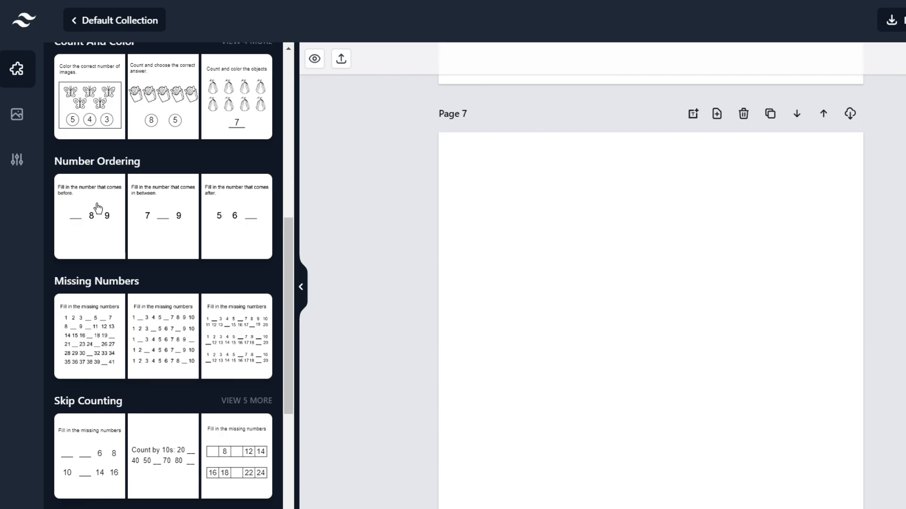
# Put the number-that-comes-after Number Ordering worksheet on Page 7.
pyautogui.click(226, 218)
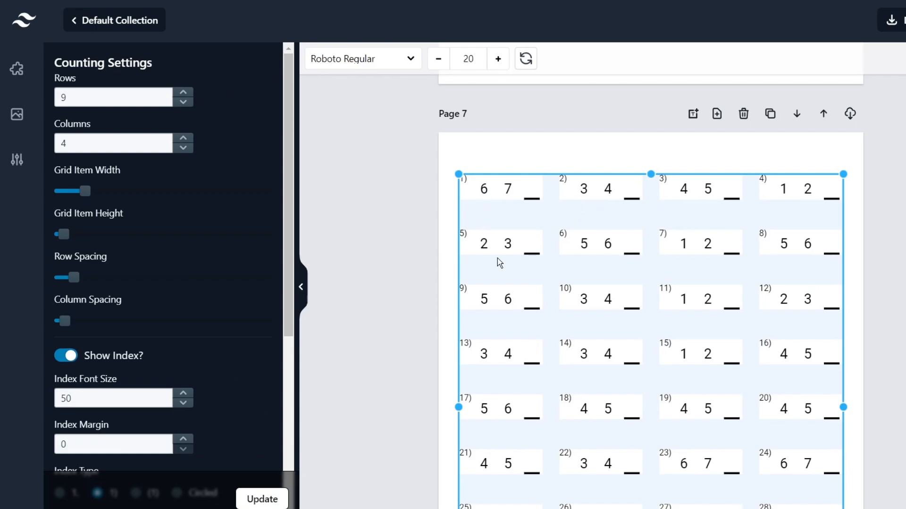
pyautogui.scroll(-2, 710, 249)
pyautogui.scroll(-10, 710, 249)
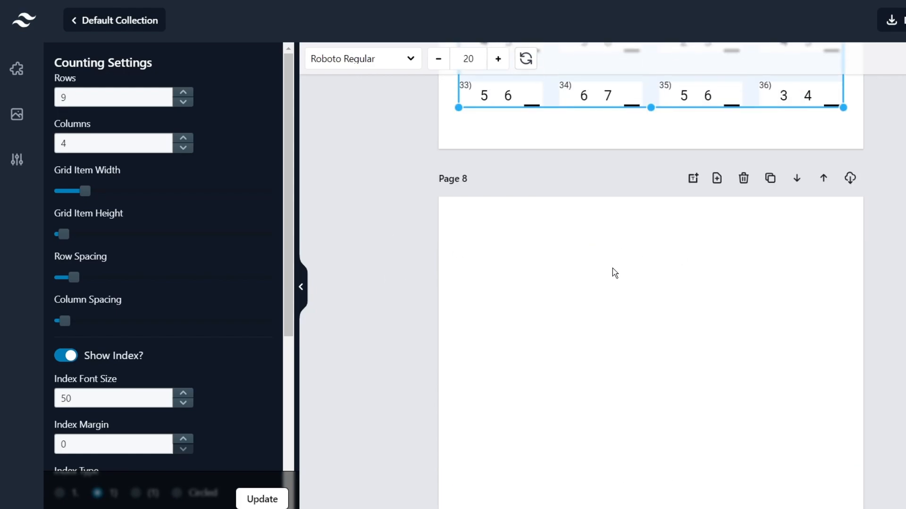
# Add a 1–64 Missing Numbers grid to Page 8, centre it, and re-randomise its blanks.
pyautogui.click(435, 278)
pyautogui.scroll(-5, 141, 238)
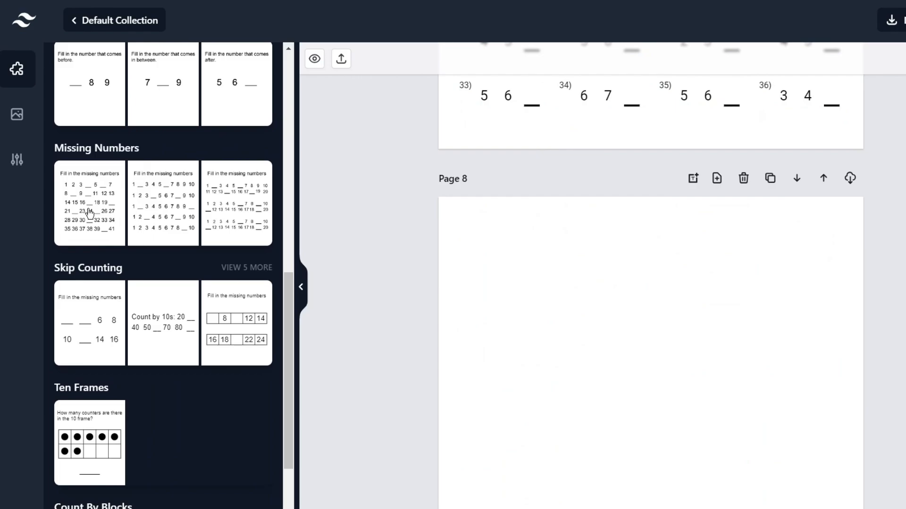
pyautogui.click(146, 236)
pyautogui.scroll(-2, 543, 255)
pyautogui.moveTo(610, 220); pyautogui.dragTo(618, 227)
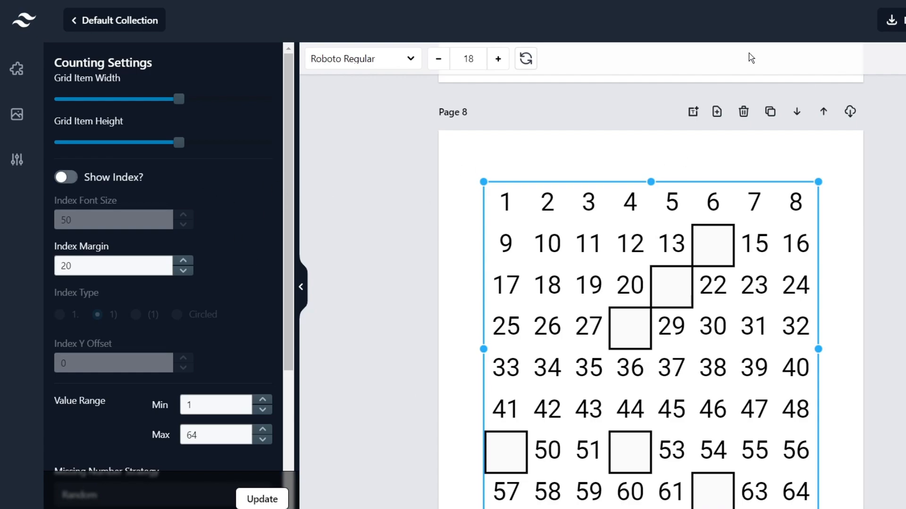
pyautogui.click(526, 60)
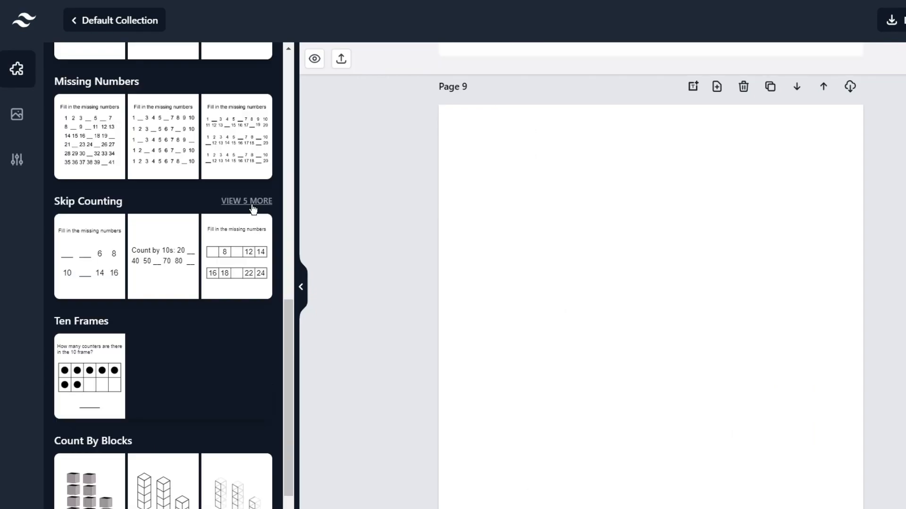
# Add the boxed skip-counting and Count by 100s worksheets from the Skip Counting templates.
pyautogui.click(254, 201)
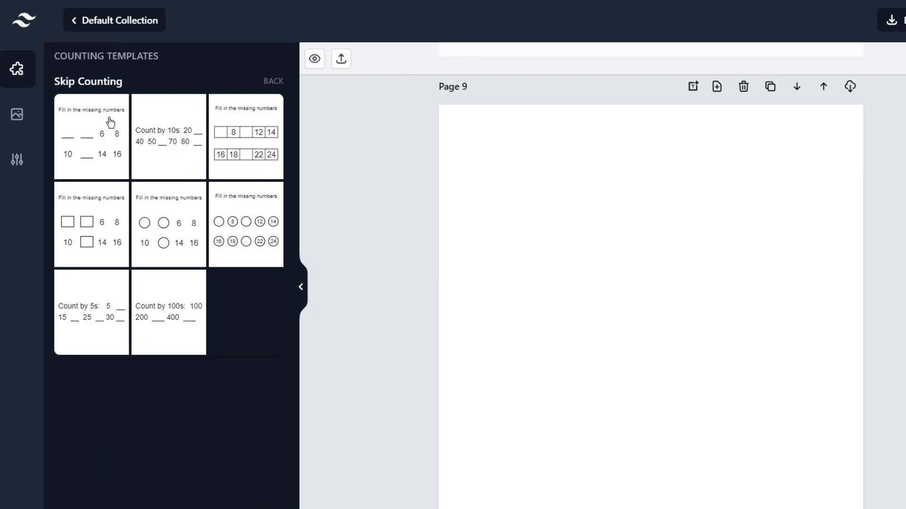
pyautogui.click(225, 138)
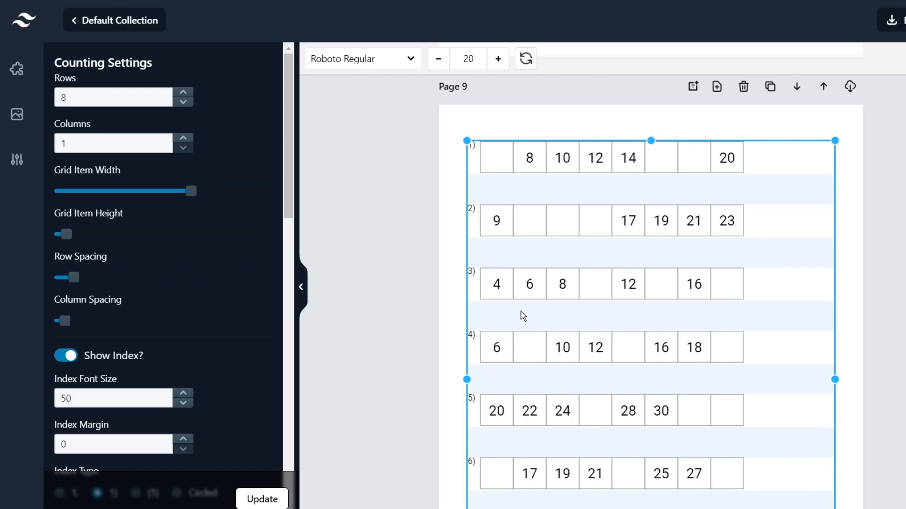
pyautogui.scroll(-10, 520, 315)
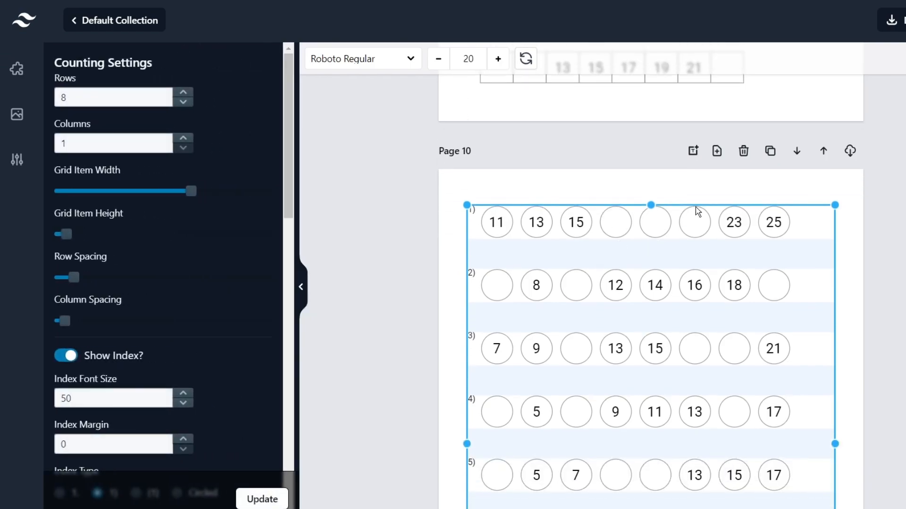
pyautogui.scroll(-5, 616, 304)
pyautogui.scroll(-5, 617, 303)
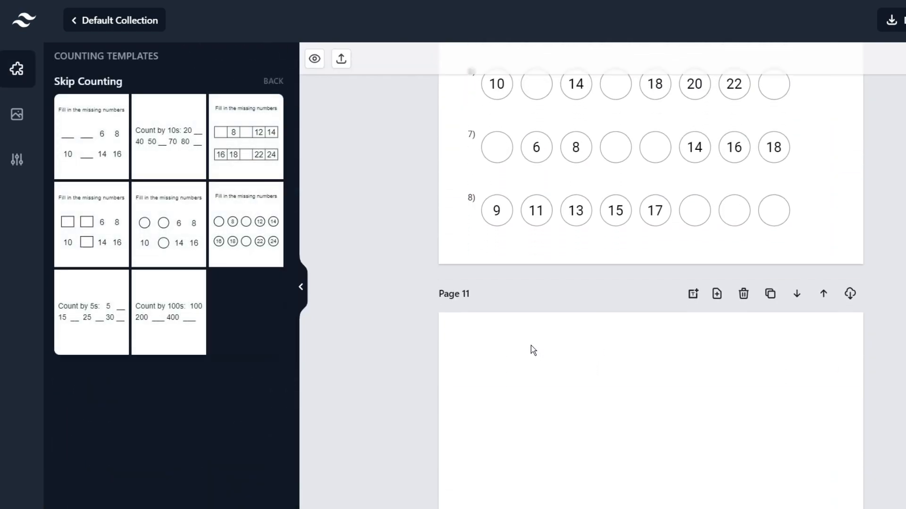
pyautogui.click(202, 316)
pyautogui.scroll(-4, 650, 283)
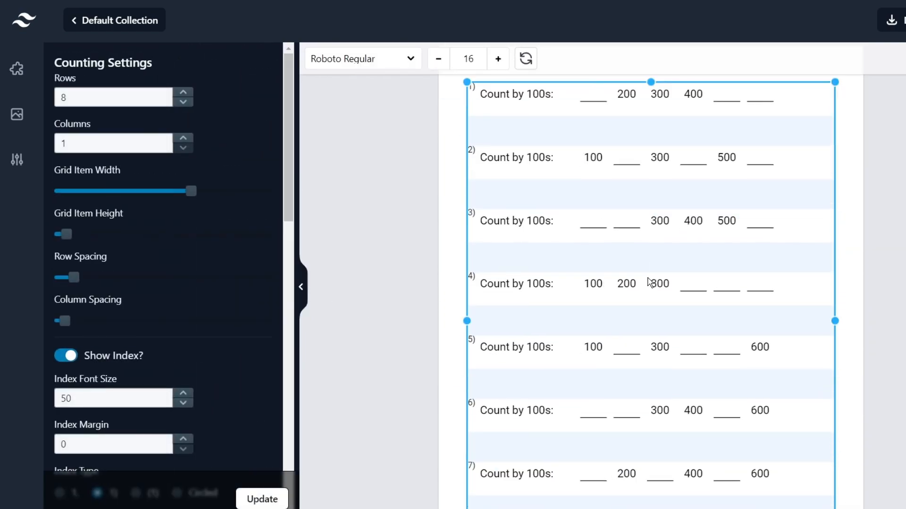
pyautogui.scroll(1, 648, 282)
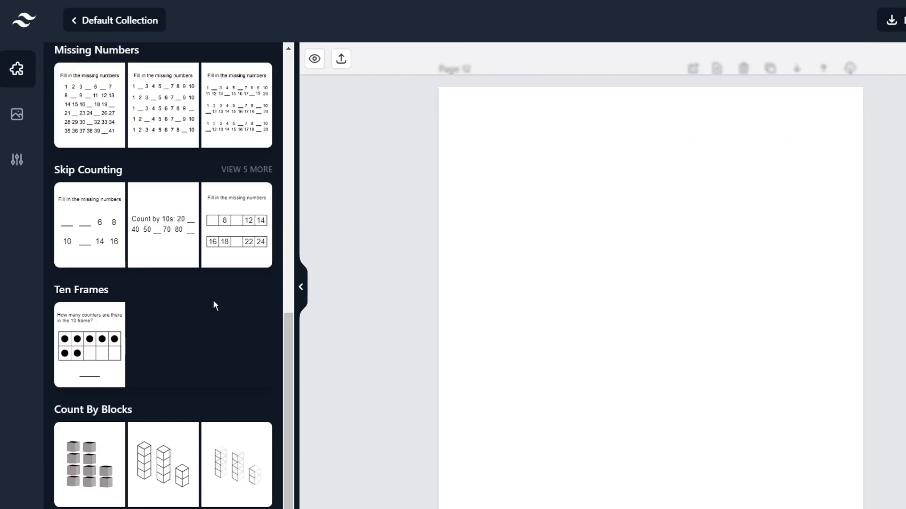
# Put the Ten Frames worksheet on Page 12 and regenerate its dot counts.
pyautogui.click(102, 342)
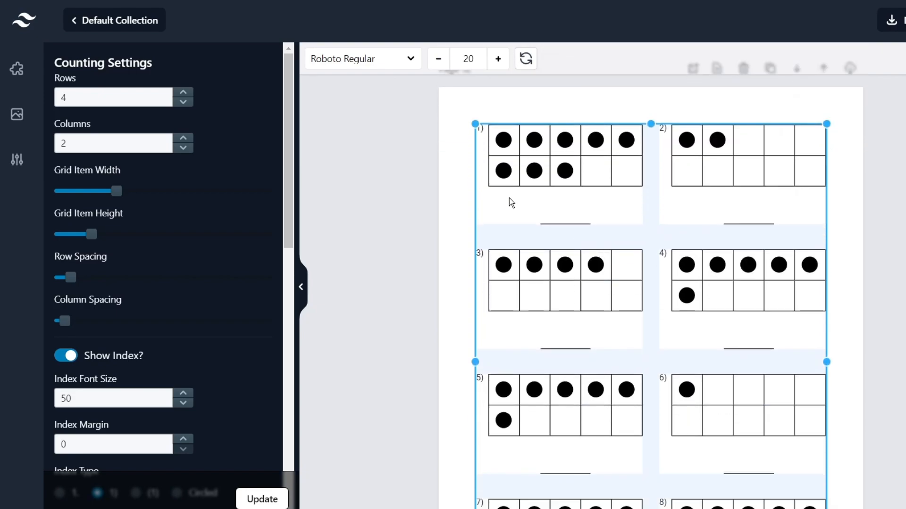
pyautogui.click(526, 59)
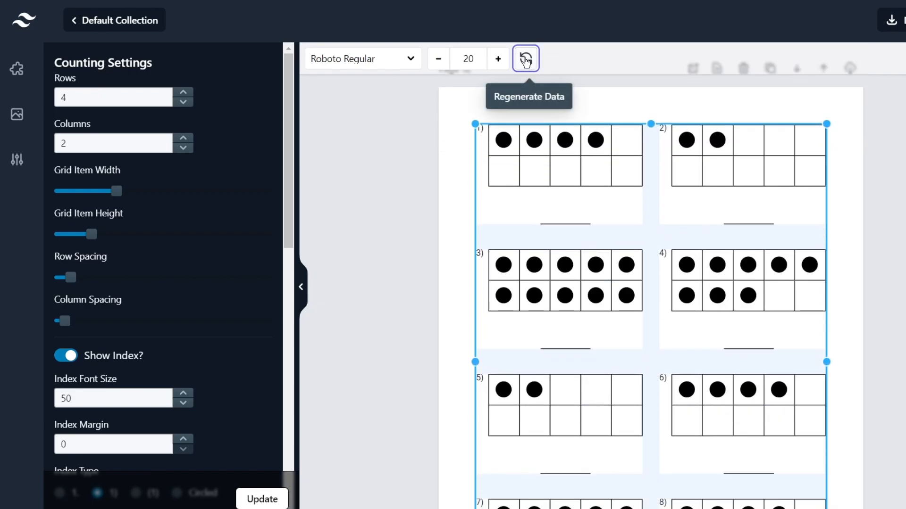
pyautogui.scroll(-1, 276, 170)
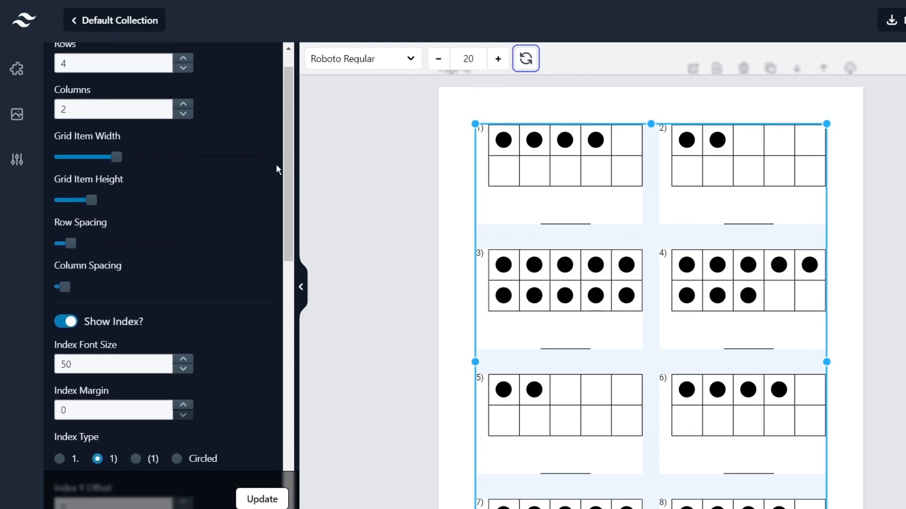
pyautogui.scroll(1, 277, 170)
# Add a new blank page after Page 12.
pyautogui.click(385, 389)
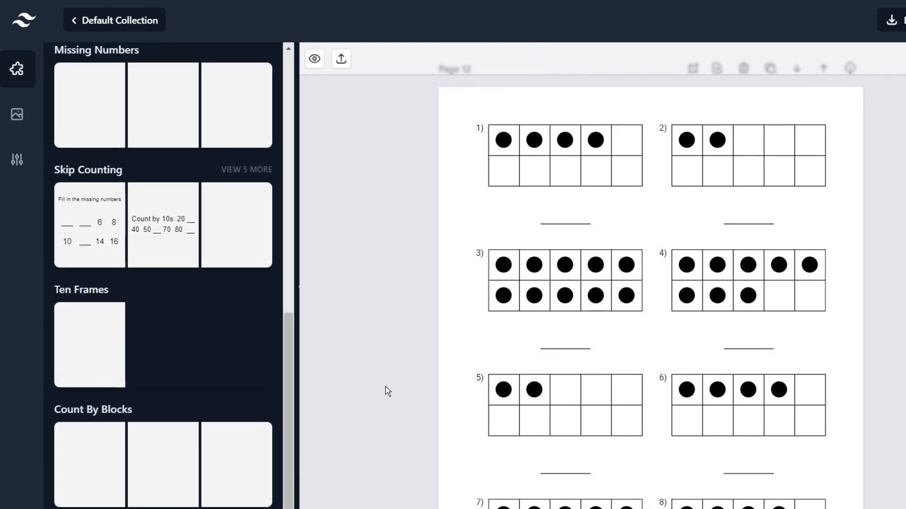
pyautogui.scroll(-8, 593, 334)
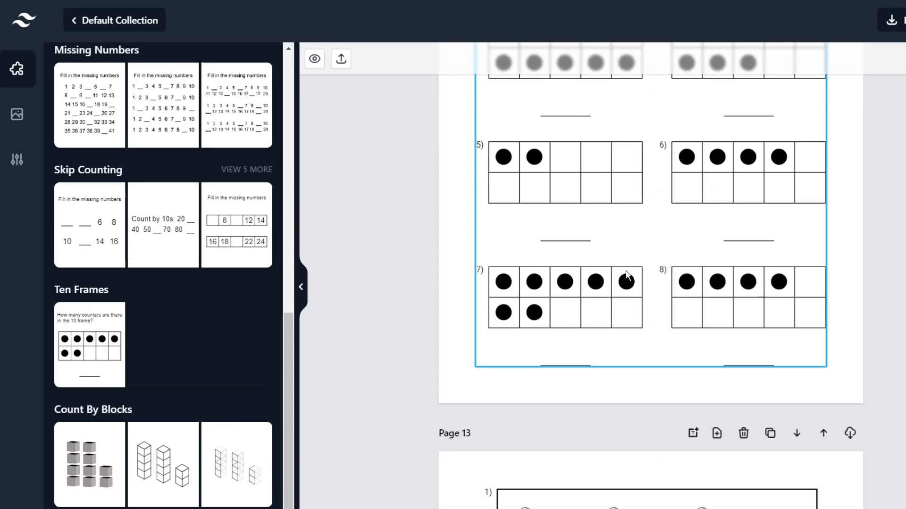
pyautogui.click(717, 268)
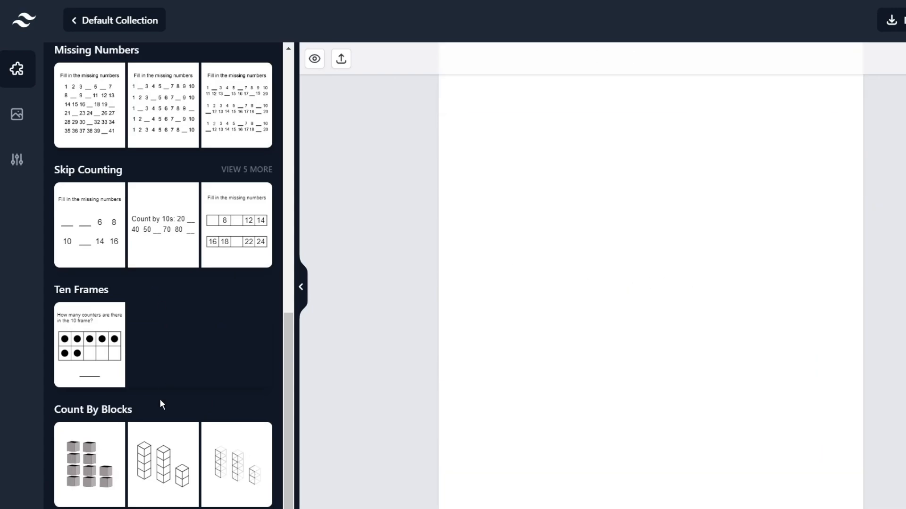
# Add the two Count By Blocks cube worksheets, the second on Page 15.
pyautogui.click(103, 453)
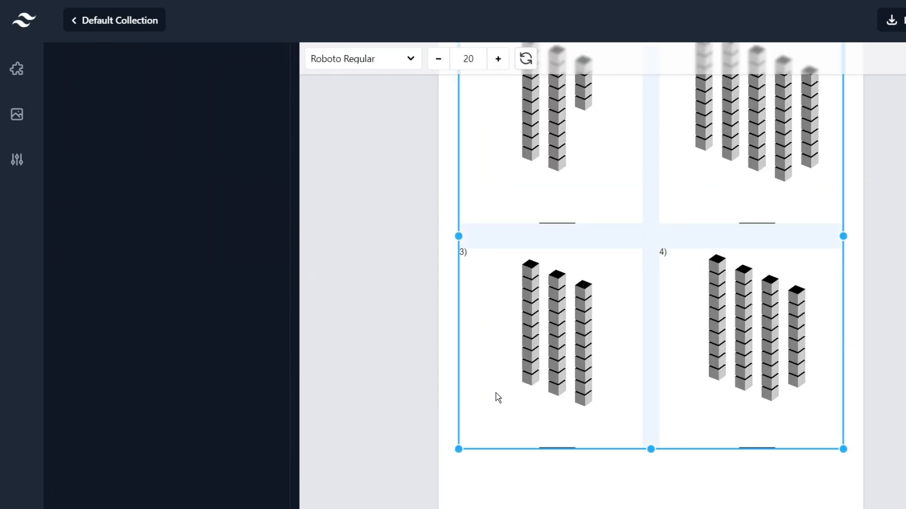
pyautogui.scroll(-8, 571, 373)
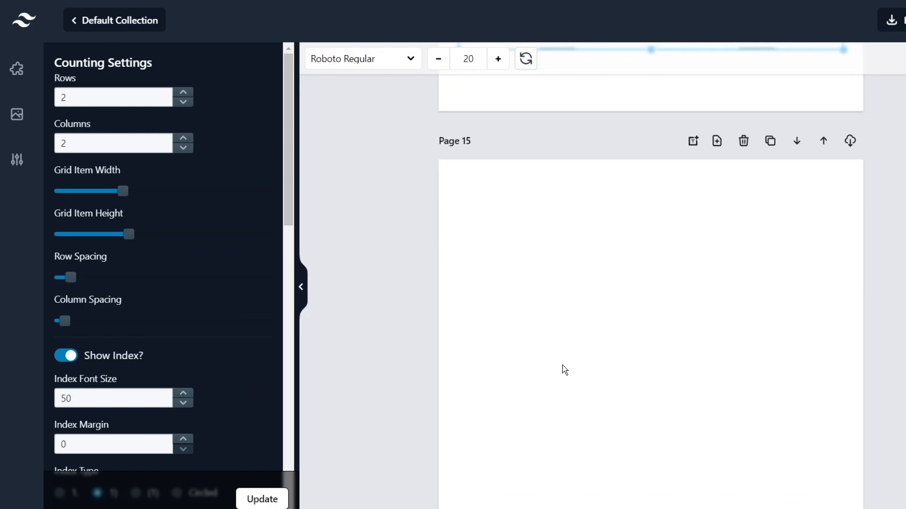
pyautogui.click(519, 369)
pyautogui.click(178, 441)
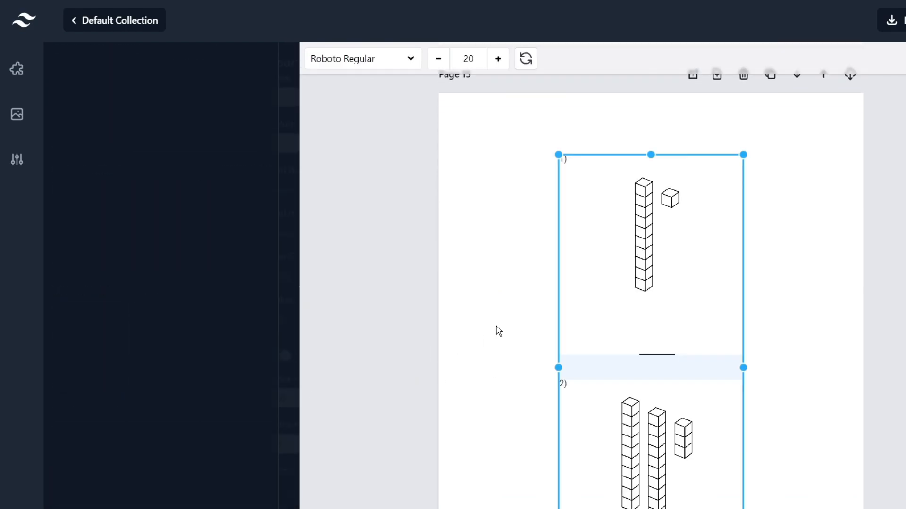
pyautogui.scroll(-1, 641, 270)
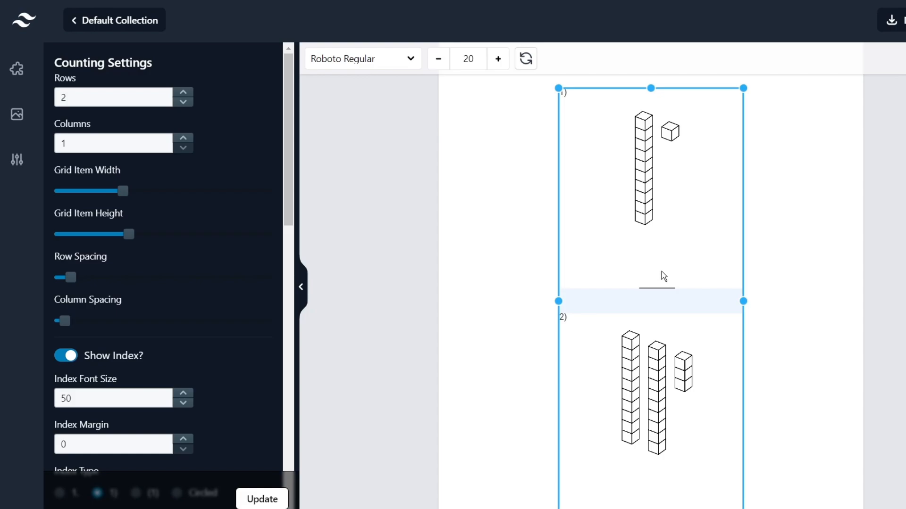
# Align the Page 15 cube worksheet with the page's centre guide.
pyautogui.moveTo(661, 272); pyautogui.dragTo(616, 253)
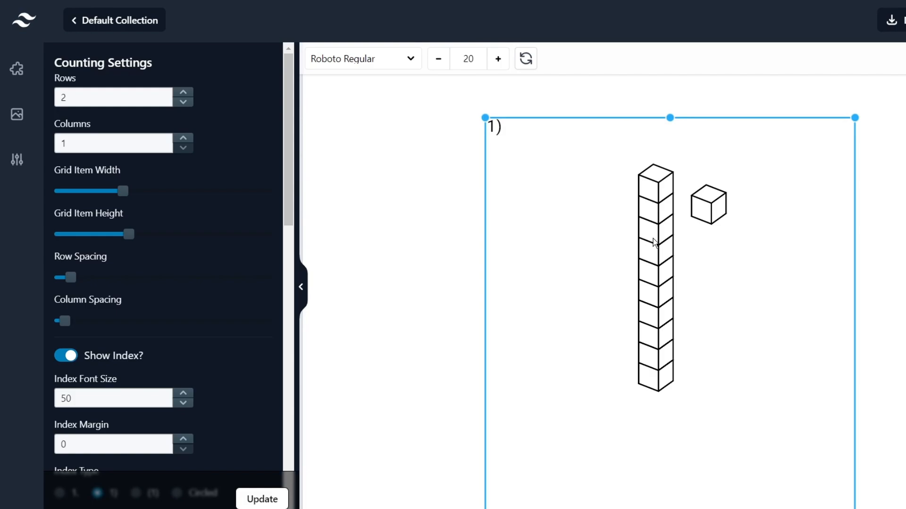
pyautogui.moveTo(655, 243); pyautogui.dragTo(650, 243)
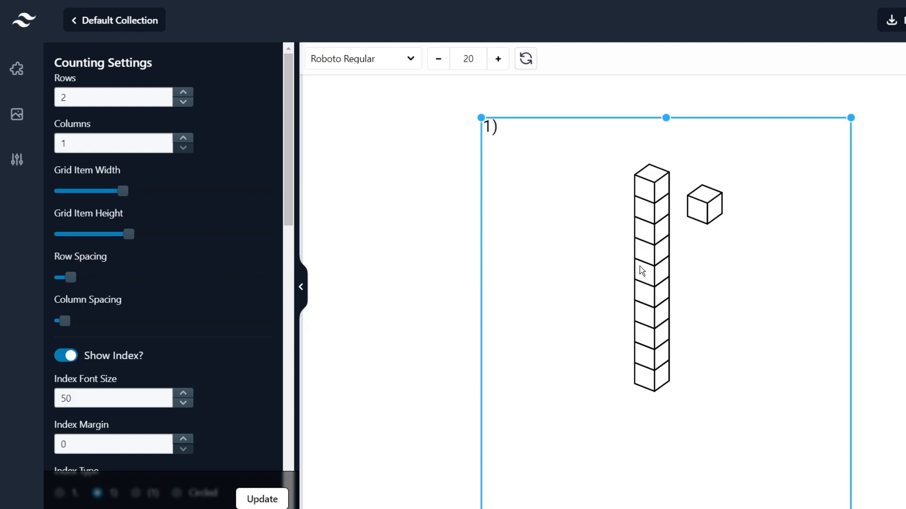
pyautogui.moveTo(639, 266); pyautogui.dragTo(642, 267)
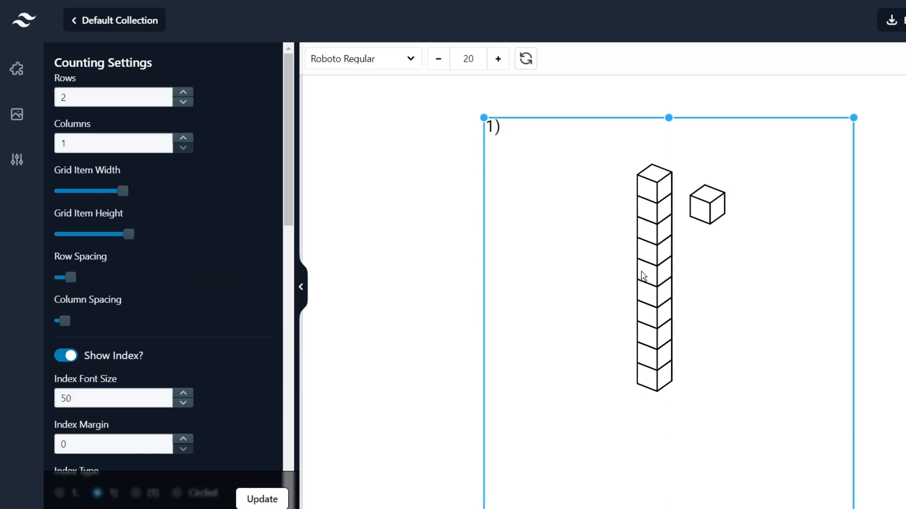
pyautogui.moveTo(633, 275)
pyautogui.mouseDown()
pyautogui.moveTo(645, 263)
pyautogui.moveTo(650, 270)
pyautogui.mouseUp()
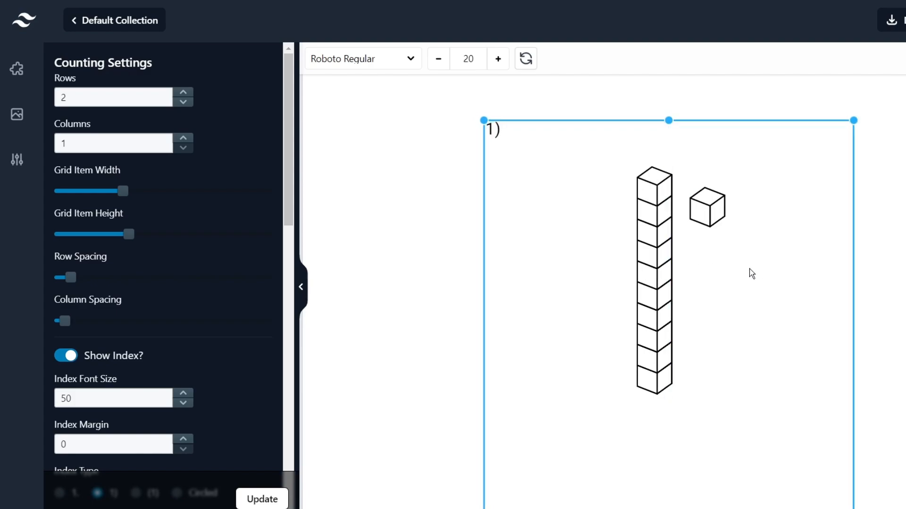
# Set the cube grid to 5 rows and 2 columns, then move it up and left.
pyautogui.click(183, 92)
pyautogui.click(183, 92)
pyautogui.click(183, 91)
pyautogui.click(183, 137)
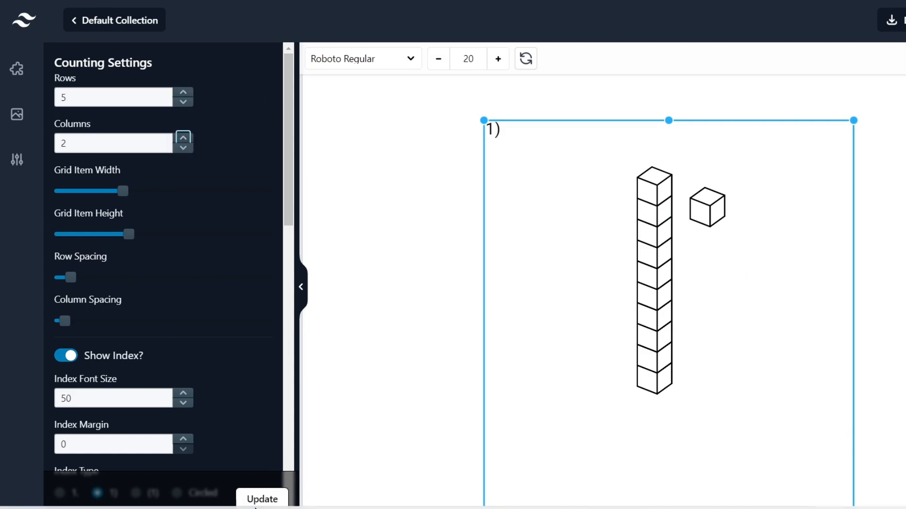
pyautogui.click(262, 498)
pyautogui.hscroll(3, 519, 307)
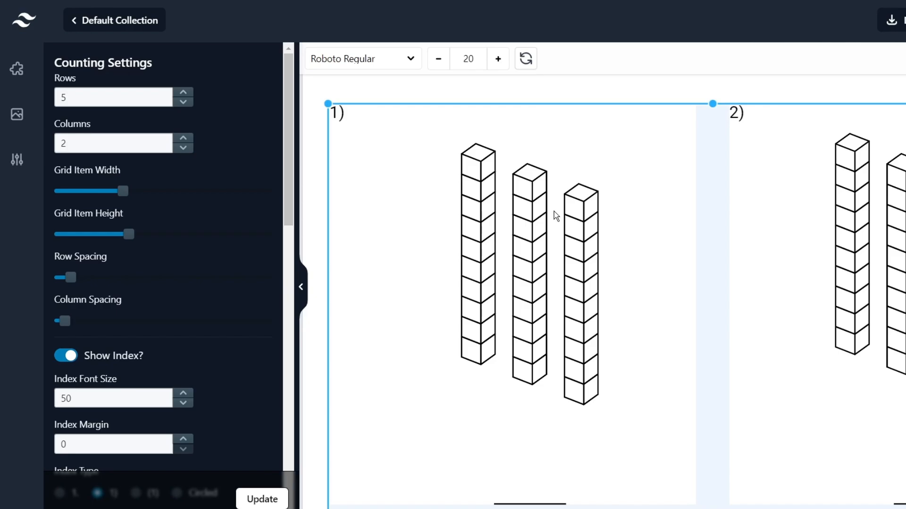
pyautogui.moveTo(574, 213); pyautogui.dragTo(566, 208)
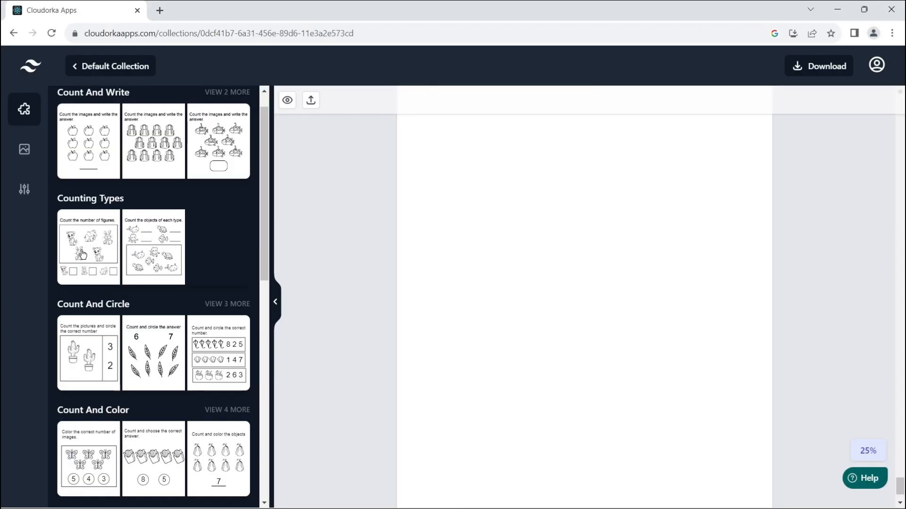
# Add a Counting Types worksheet and regenerate its icons three times for a new mix.
pyautogui.click(83, 255)
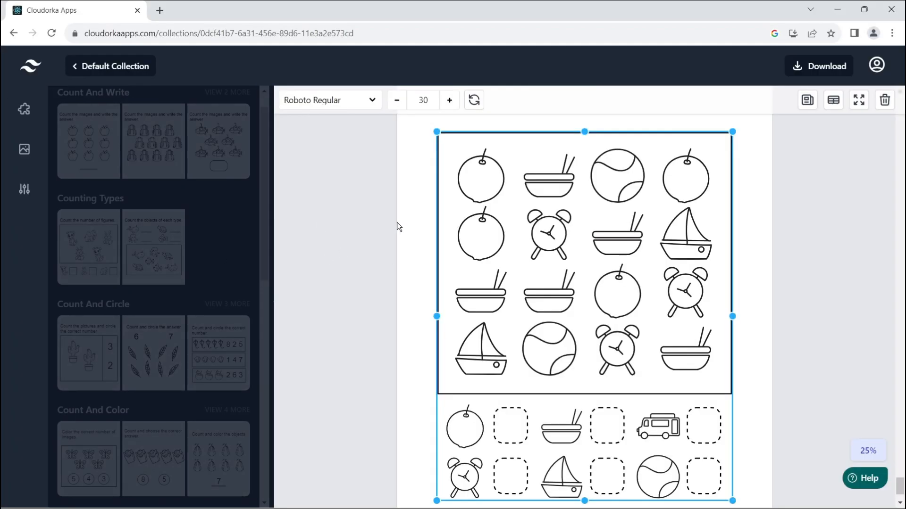
pyautogui.click(474, 100)
pyautogui.click(474, 101)
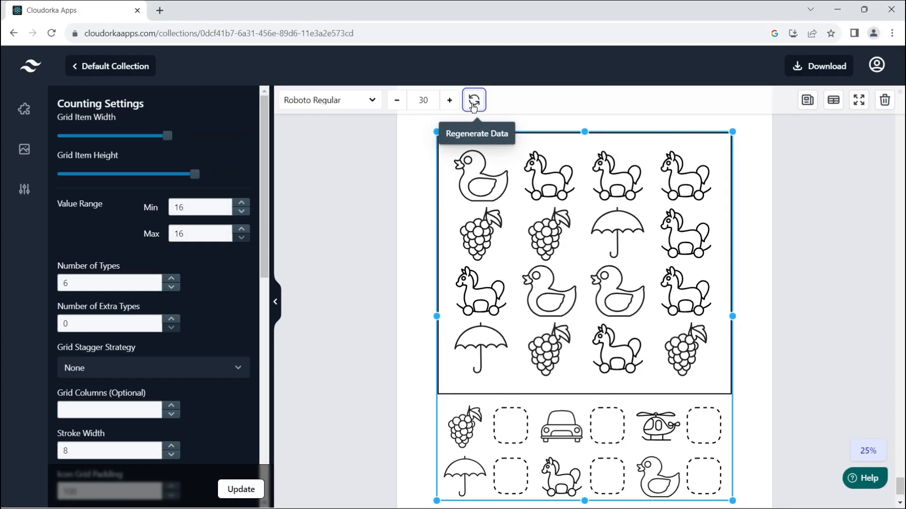
pyautogui.click(474, 101)
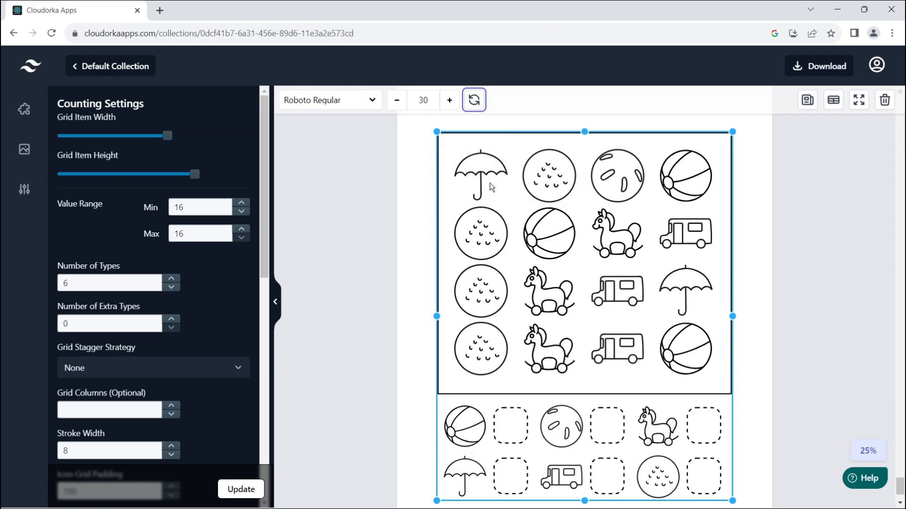
pyautogui.scroll(-2, 657, 216)
pyautogui.scroll(3, 636, 197)
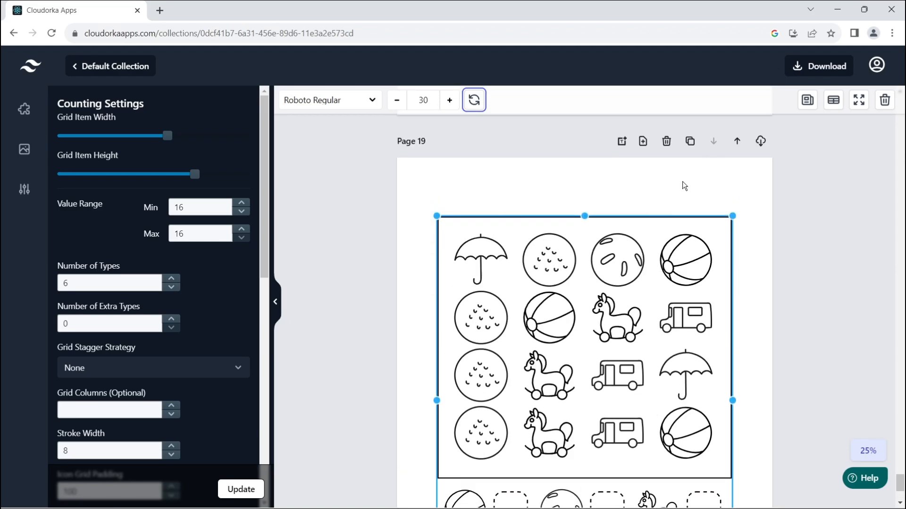
# Add Page 20 with a Count And Circle worksheet, removing the stray copy and nudging the grid left.
pyautogui.click(641, 141)
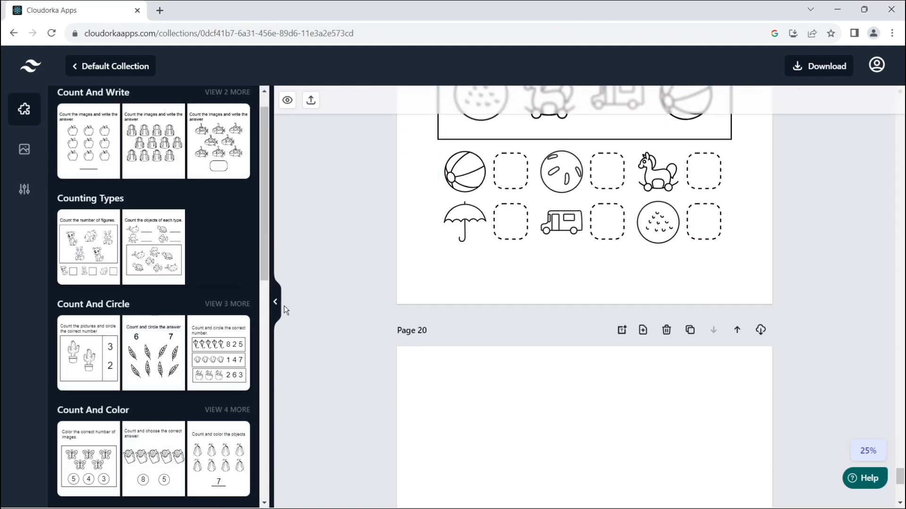
pyautogui.click(159, 345)
pyautogui.scroll(-3, 528, 234)
pyautogui.scroll(3, 528, 232)
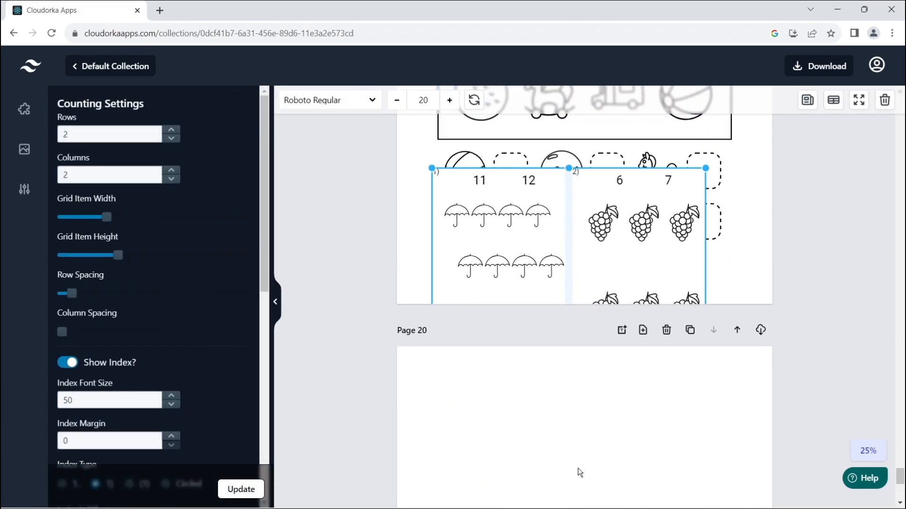
pyautogui.press('Delete')
pyautogui.scroll(-1, 537, 382)
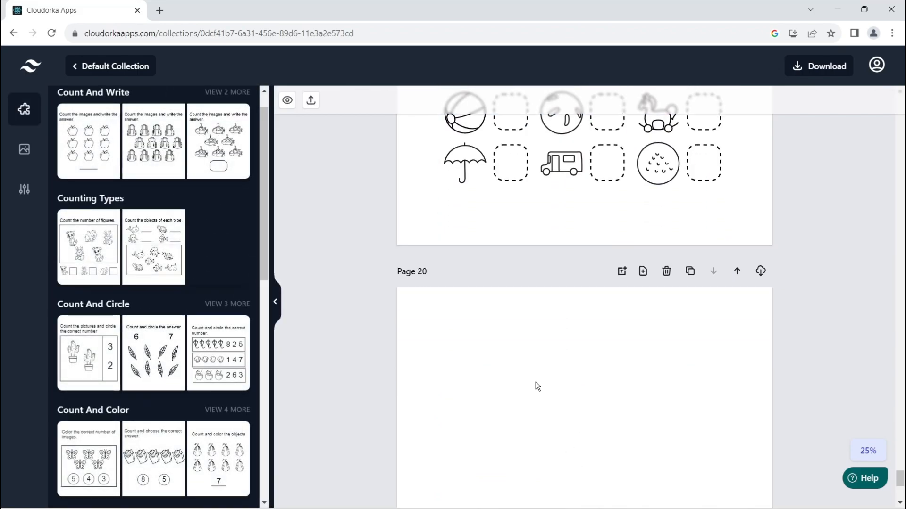
pyautogui.scroll(-3, 536, 359)
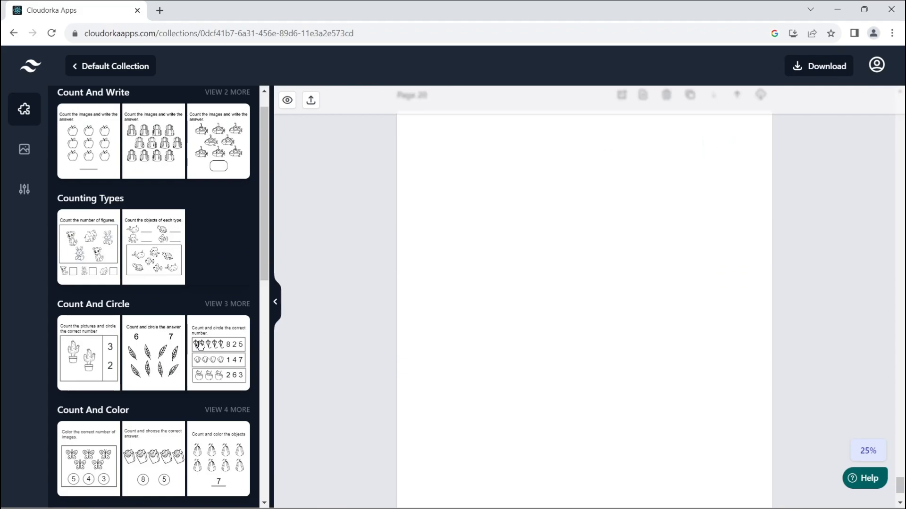
pyautogui.click(218, 358)
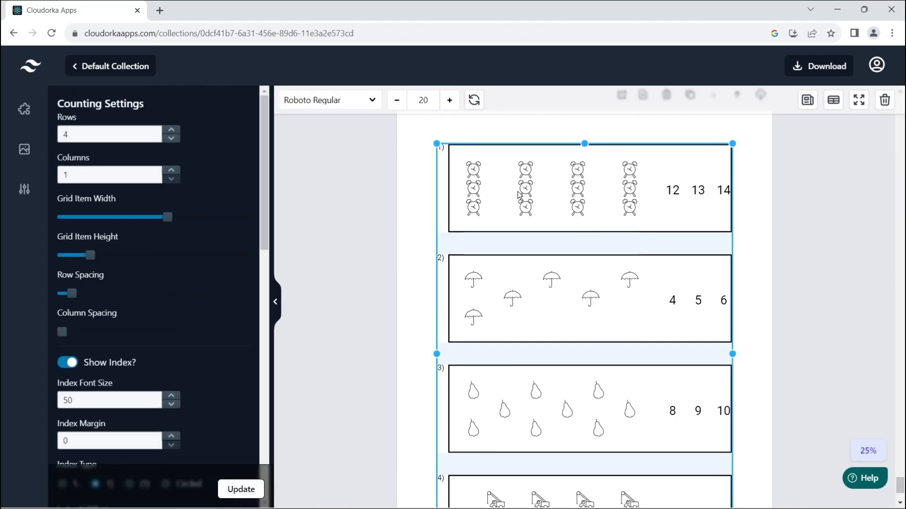
pyautogui.moveTo(526, 188); pyautogui.dragTo(523, 188)
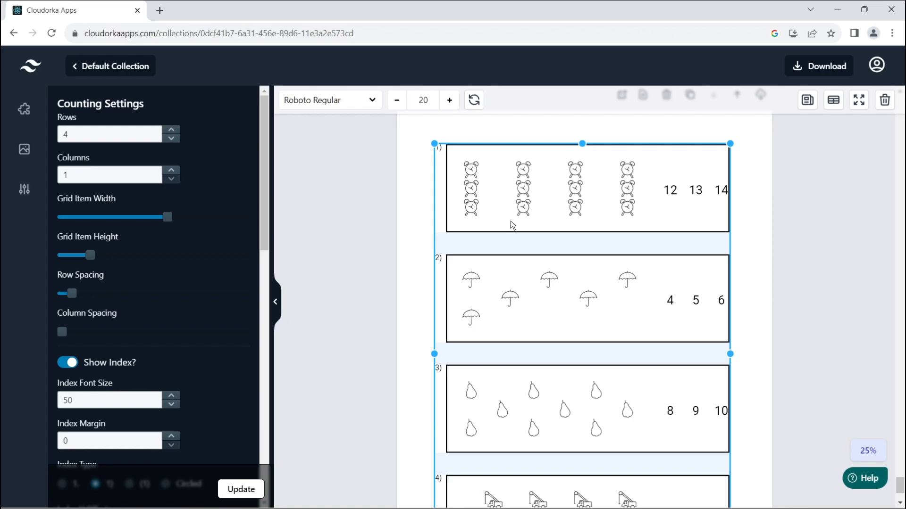
# Go back up and select the Counting Types grid on Page 19.
pyautogui.scroll(1, 510, 221)
pyautogui.scroll(-1, 511, 221)
pyautogui.scroll(1, 514, 233)
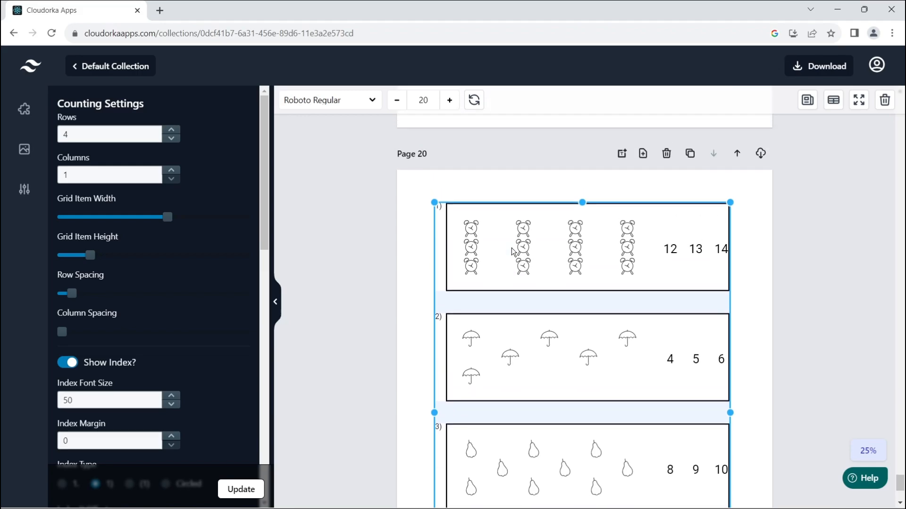
pyautogui.scroll(-2, 505, 253)
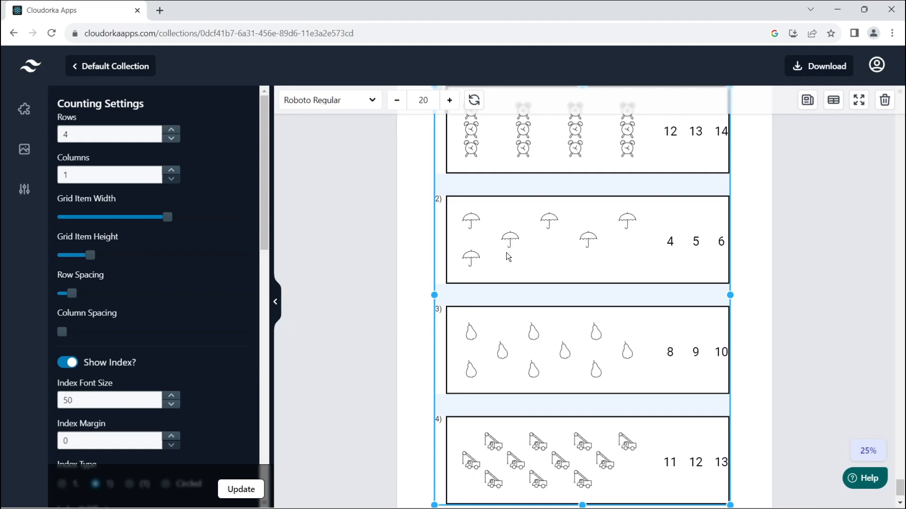
pyautogui.scroll(2, 543, 226)
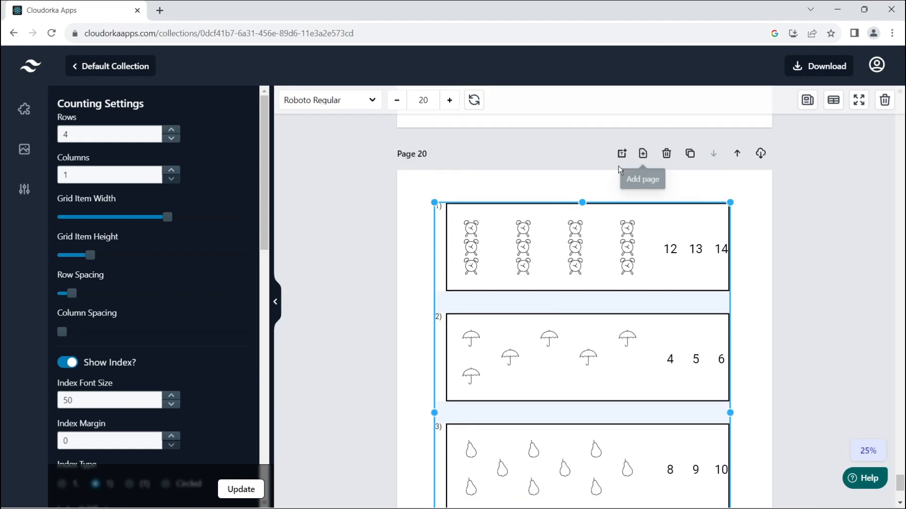
pyautogui.scroll(1, 605, 191)
pyautogui.scroll(4, 606, 191)
pyautogui.click(584, 222)
pyautogui.scroll(1, 581, 231)
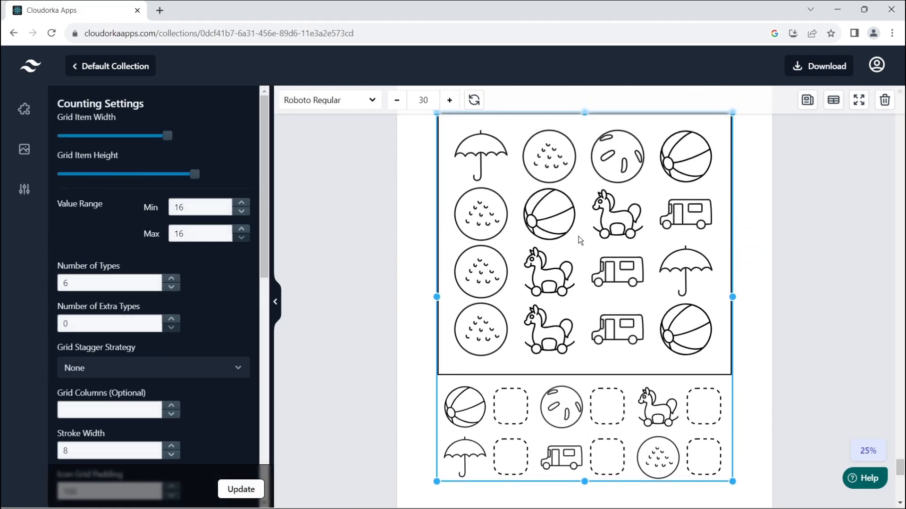
pyautogui.scroll(-1, 576, 238)
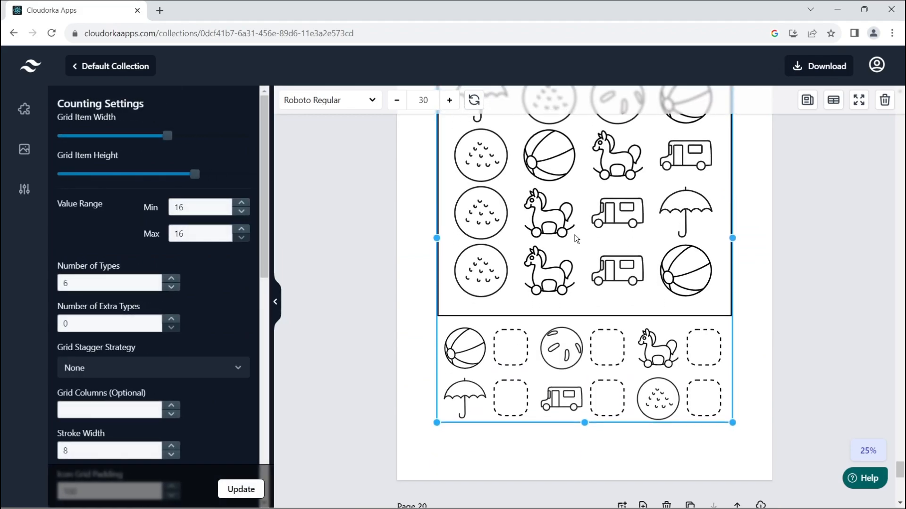
pyautogui.scroll(2, 577, 239)
pyautogui.scroll(-1, 547, 251)
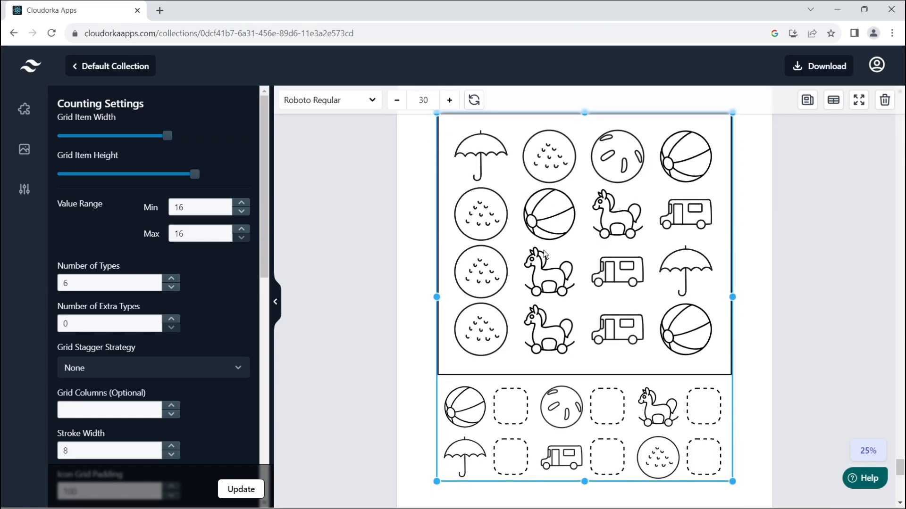
pyautogui.scroll(1, 545, 255)
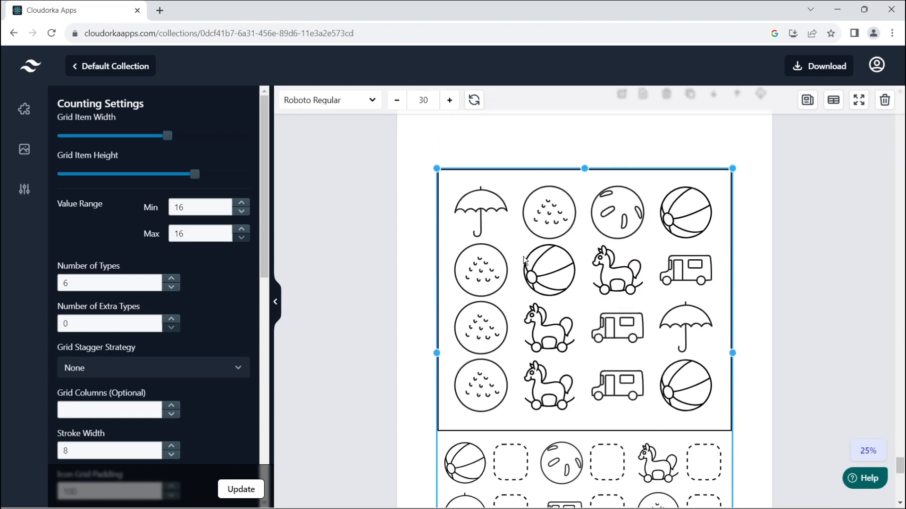
# Regenerate Page 19's grid to mangoes, fans, bulldozers and ribbons, then show the custom icons panel.
pyautogui.click(474, 100)
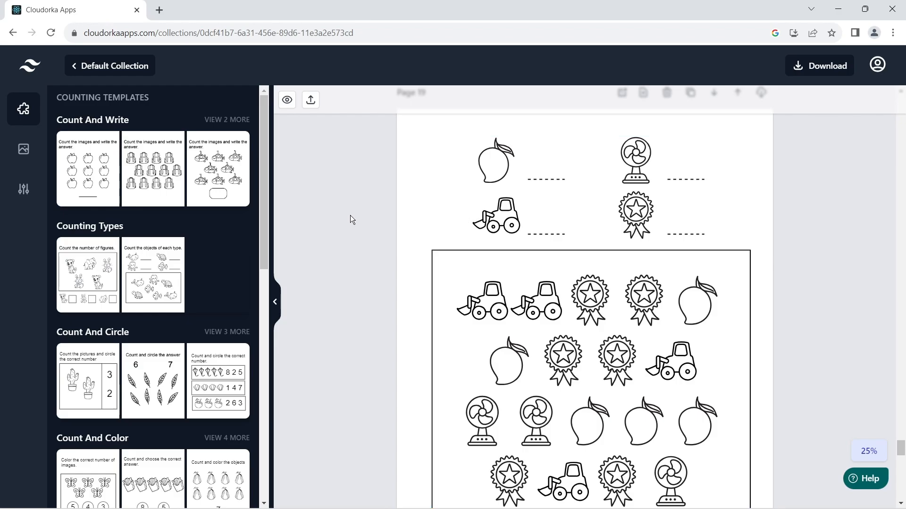
pyautogui.click(25, 150)
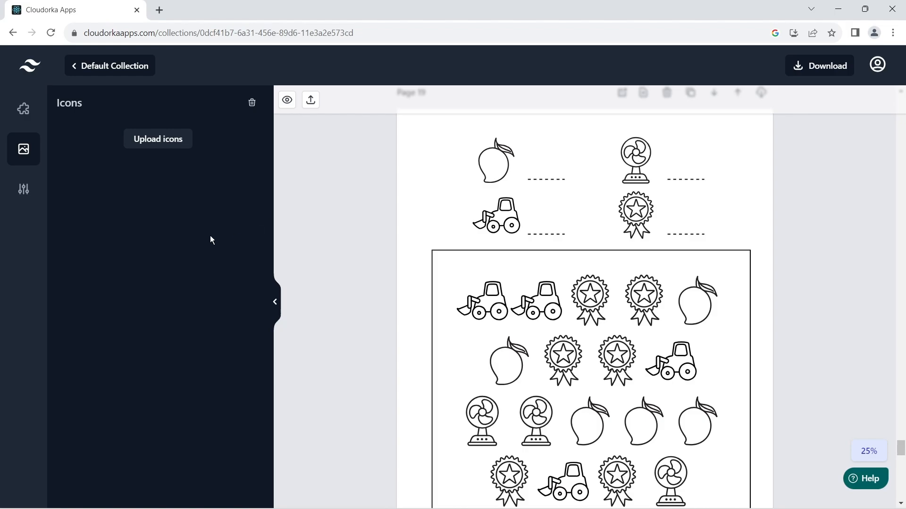
# Upload the four bird images to Your Images, then select the counting worksheet on the page.
pyautogui.click(161, 149)
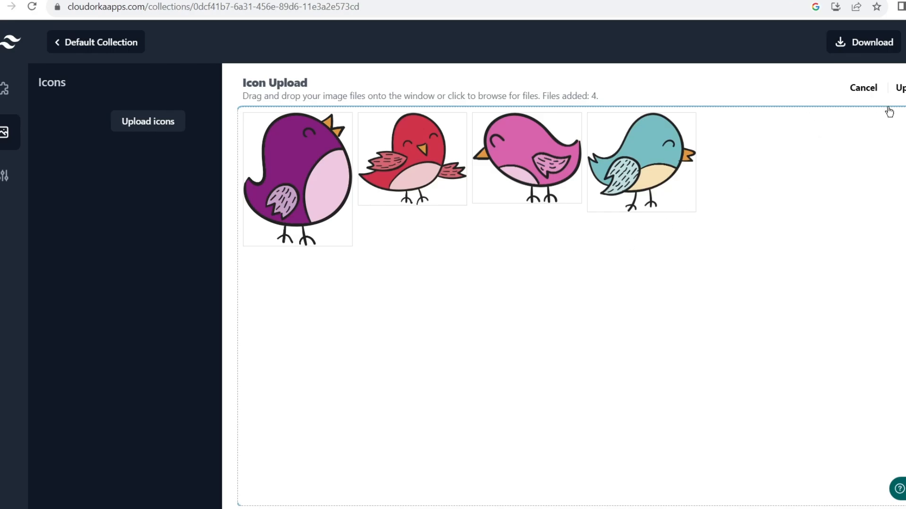
pyautogui.click(901, 90)
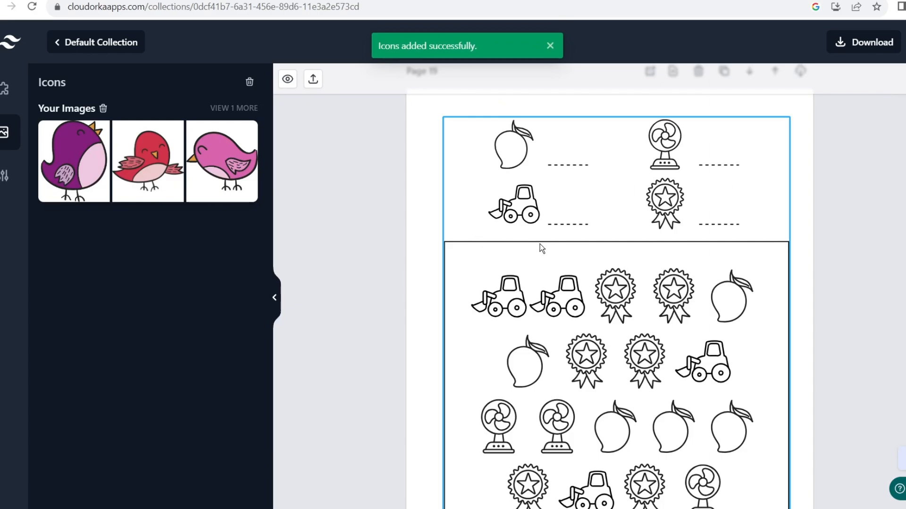
pyautogui.click(573, 253)
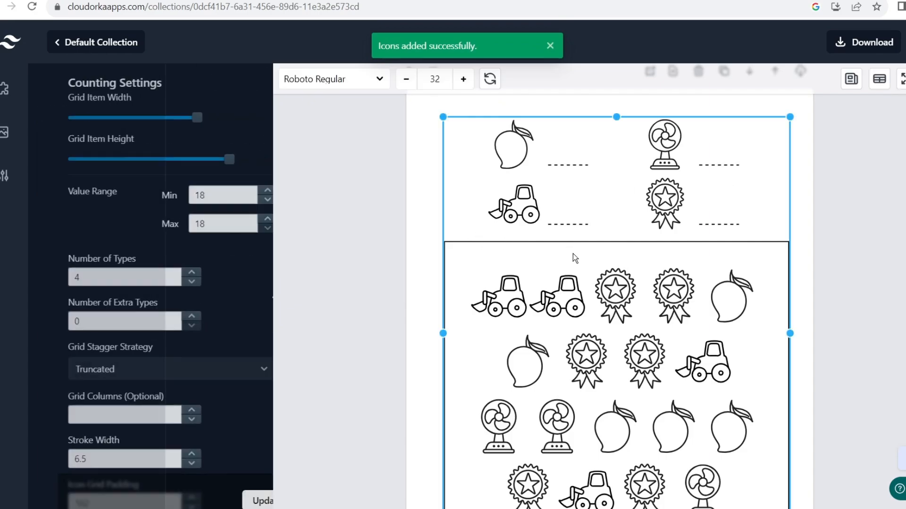
# Apply the blue, pink, red and purple bird images from Your Images to the grid.
pyautogui.click(879, 80)
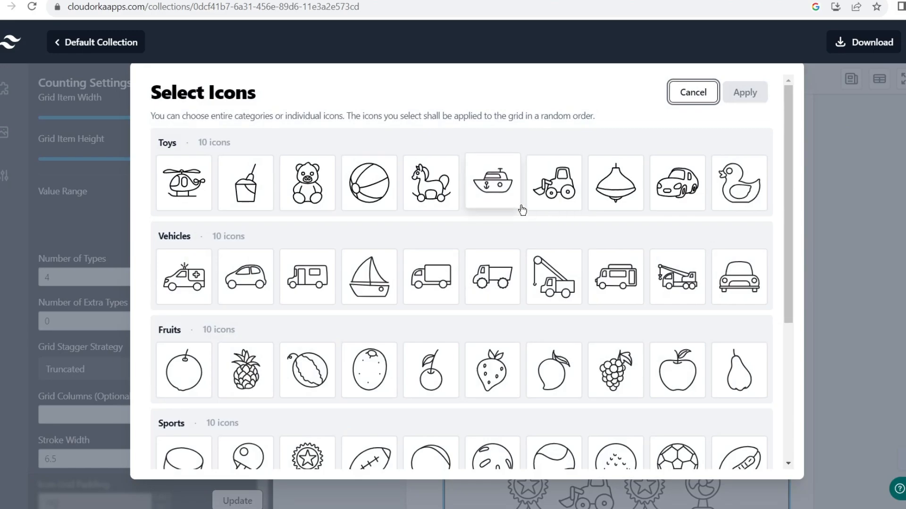
pyautogui.scroll(-2, 537, 203)
pyautogui.scroll(-3, 542, 215)
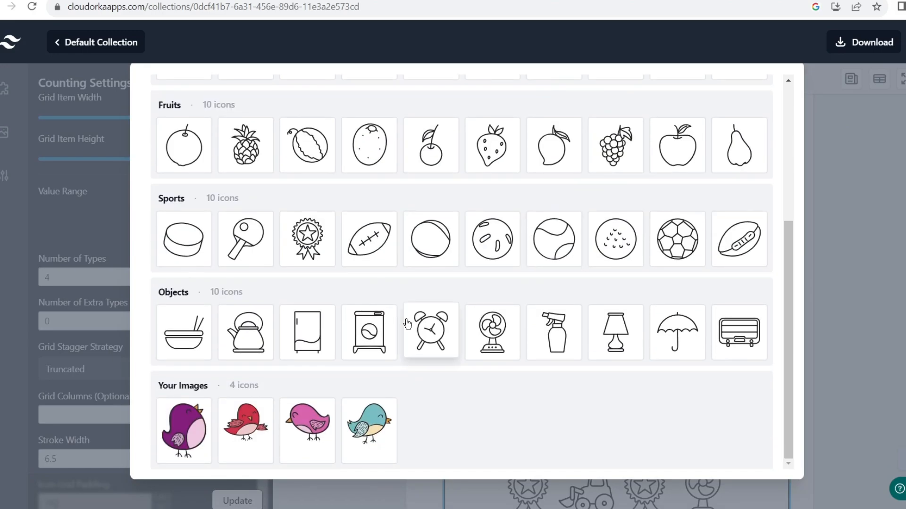
pyautogui.click(369, 423)
pyautogui.click(296, 421)
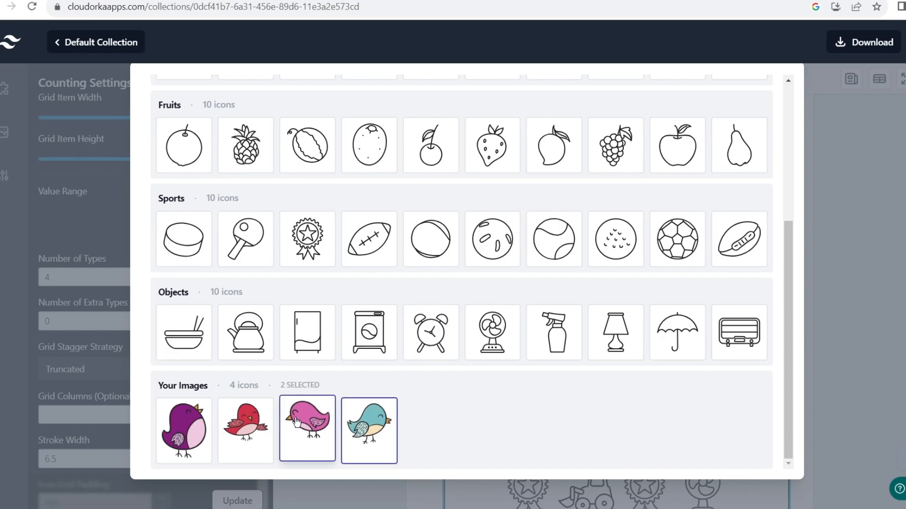
pyautogui.click(245, 425)
pyautogui.click(184, 424)
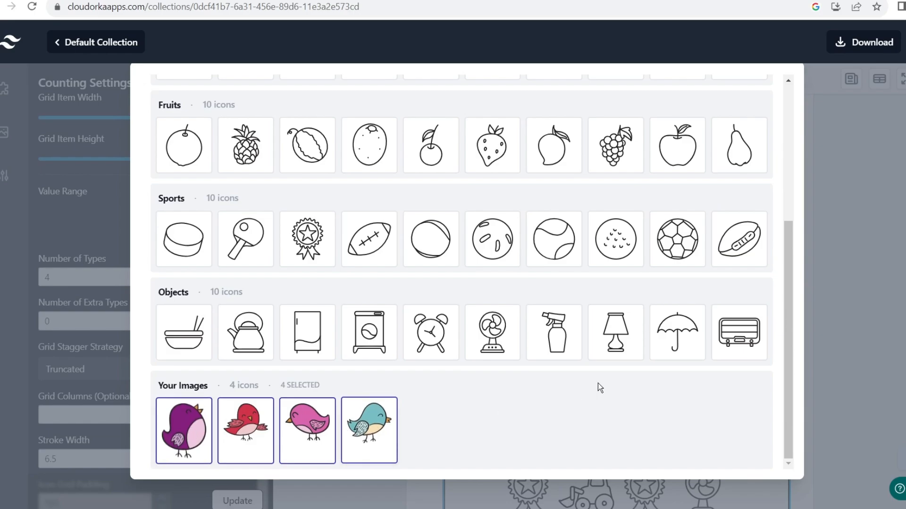
pyautogui.scroll(5, 597, 386)
pyautogui.click(744, 92)
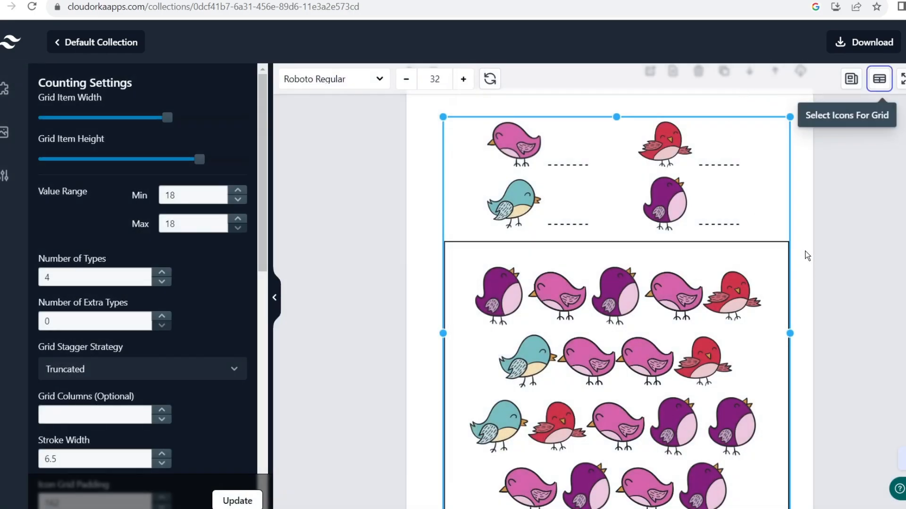
# Regenerate the grid twice to reshuffle the bird arrangement.
pyautogui.click(490, 79)
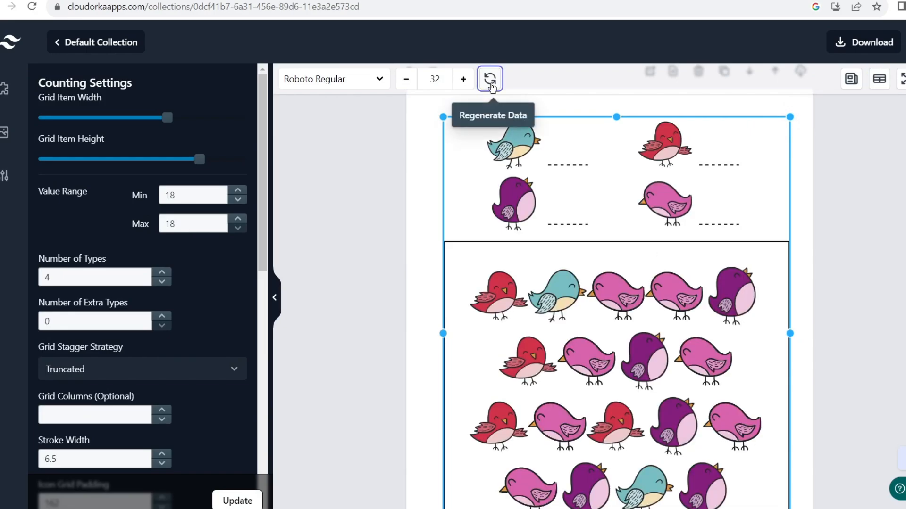
pyautogui.click(490, 79)
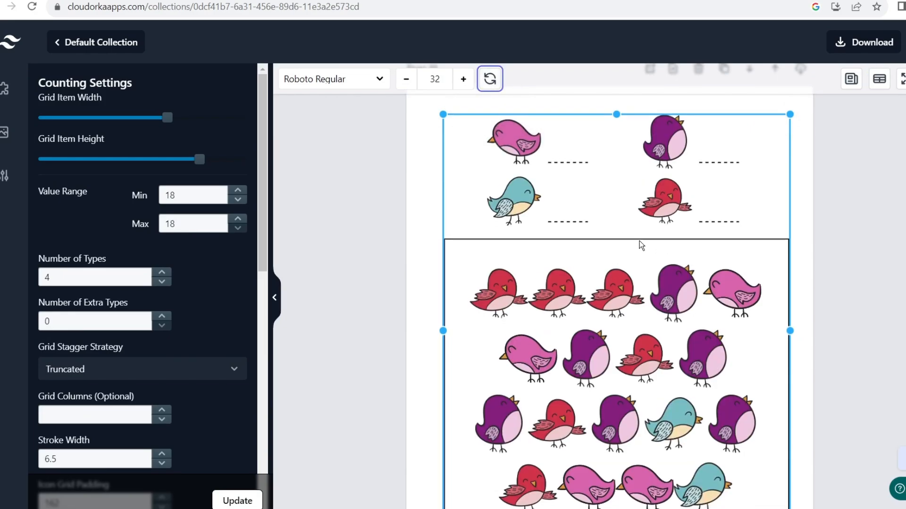
pyautogui.scroll(-10, 623, 248)
pyautogui.scroll(10, 621, 245)
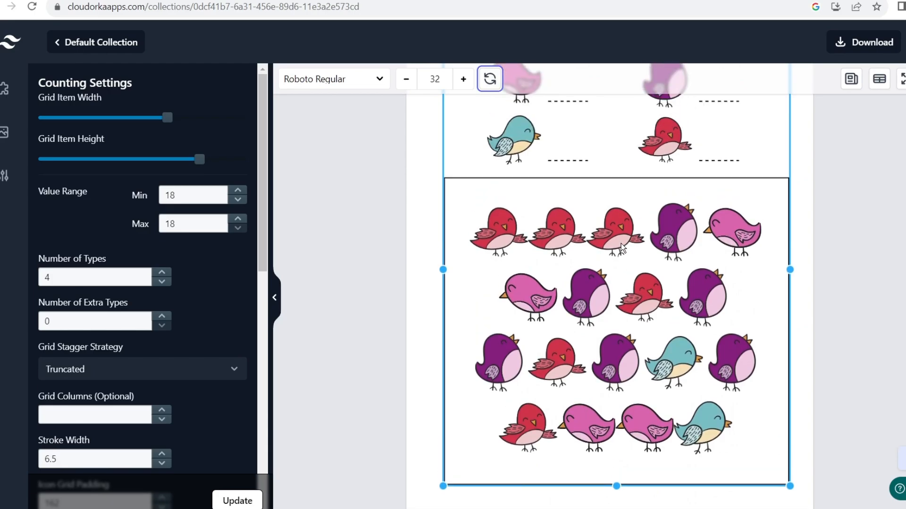
pyautogui.scroll(-6, 621, 244)
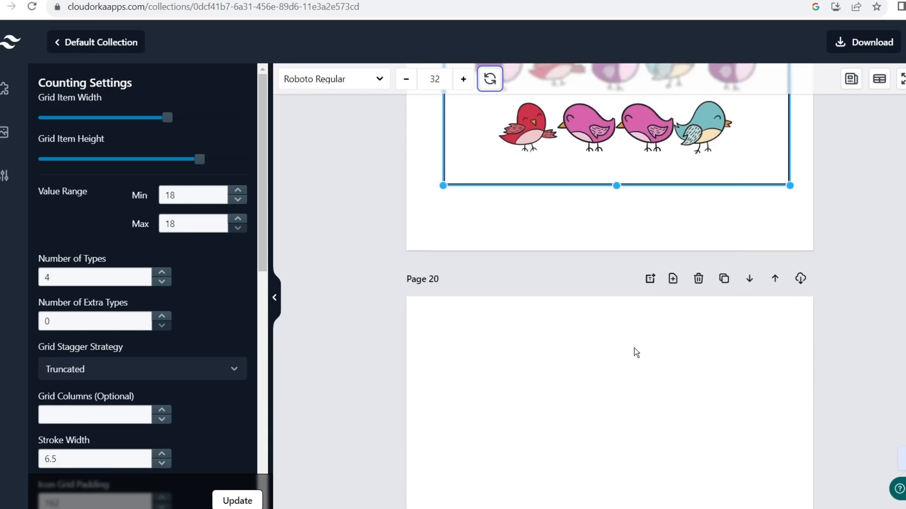
pyautogui.scroll(8, 634, 349)
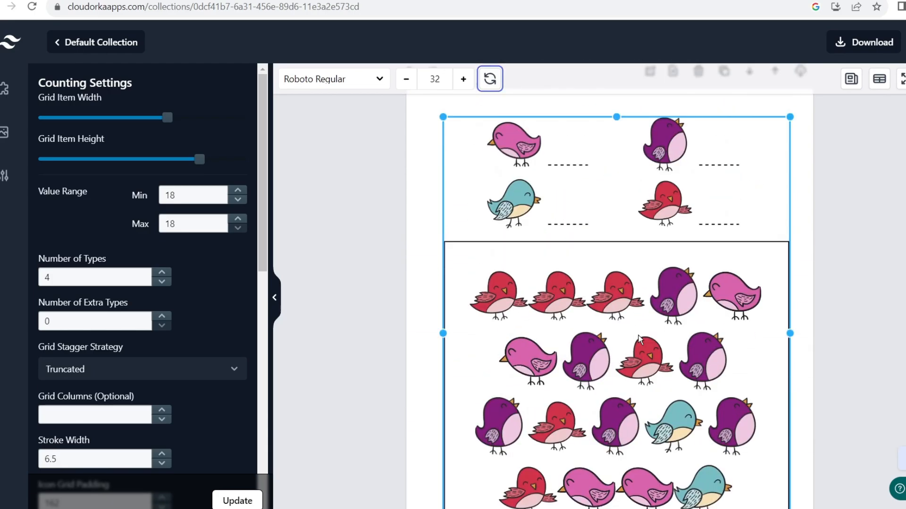
# Switch the previous page's counting grid to the red and blue bird images.
pyautogui.scroll(12, 639, 279)
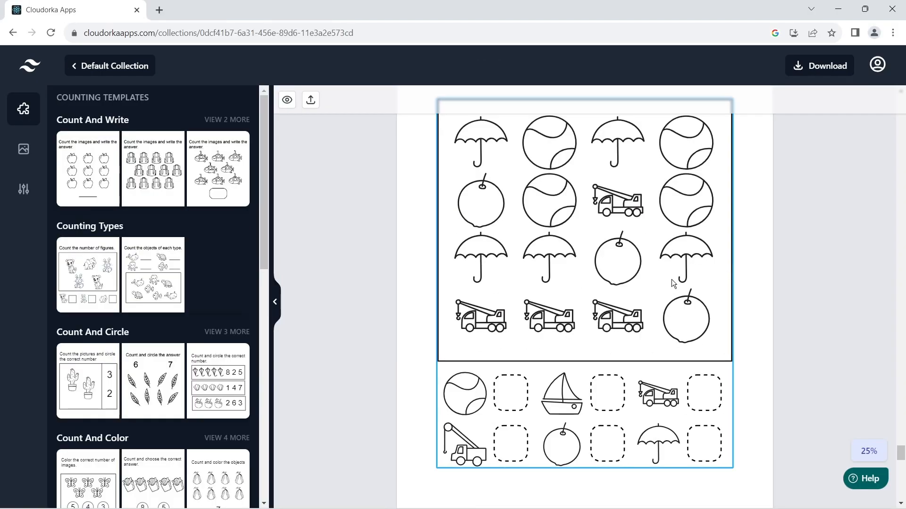
pyautogui.click(596, 236)
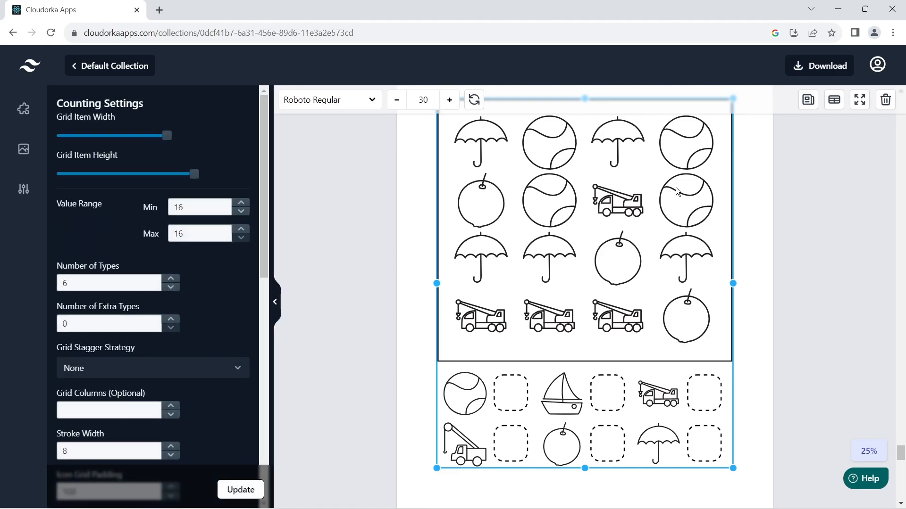
pyautogui.click(833, 101)
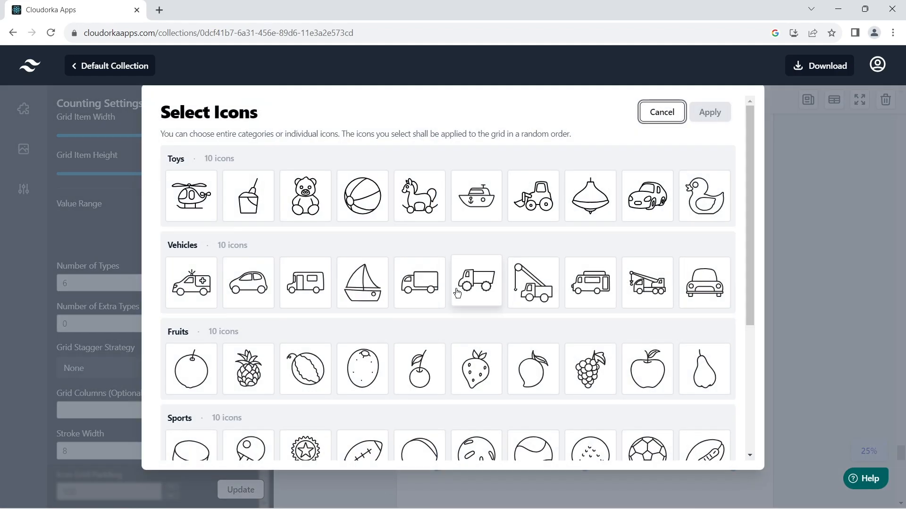
pyautogui.scroll(-3, 405, 283)
pyautogui.scroll(-2, 405, 283)
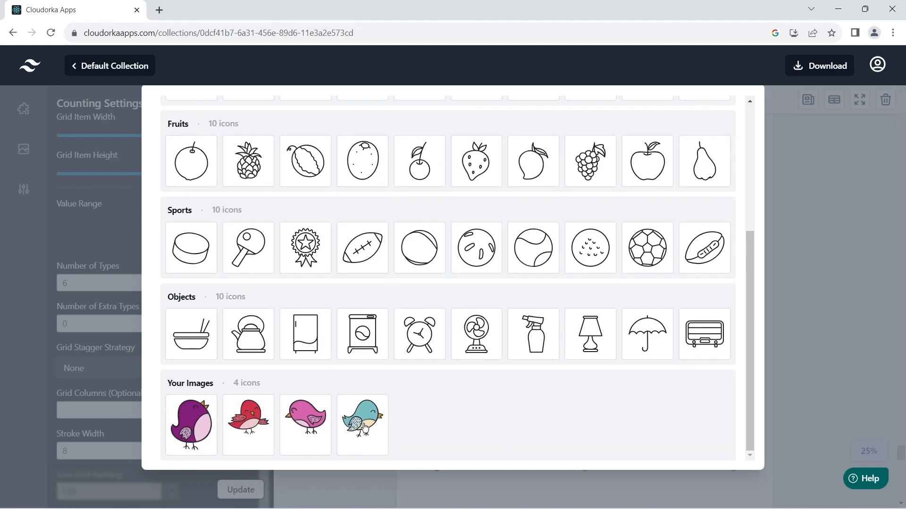
pyautogui.click(246, 429)
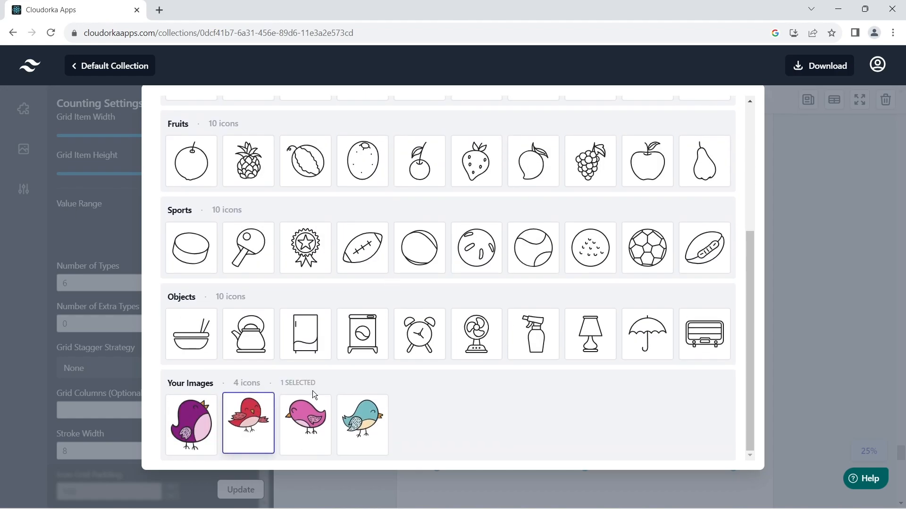
pyautogui.click(355, 421)
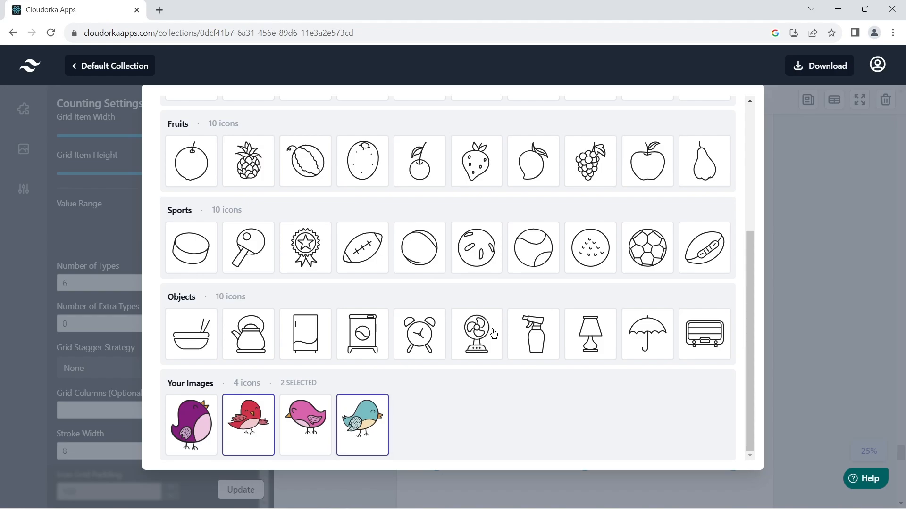
pyautogui.scroll(5, 535, 317)
pyautogui.click(711, 111)
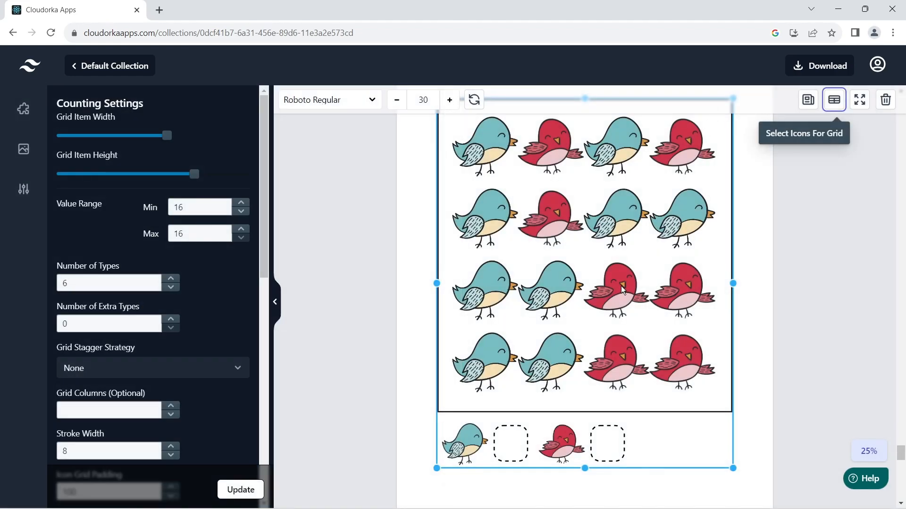
# Shrink the two-bird grid by dragging its corner inward, and reopen Select Icons.
pyautogui.scroll(1, 623, 297)
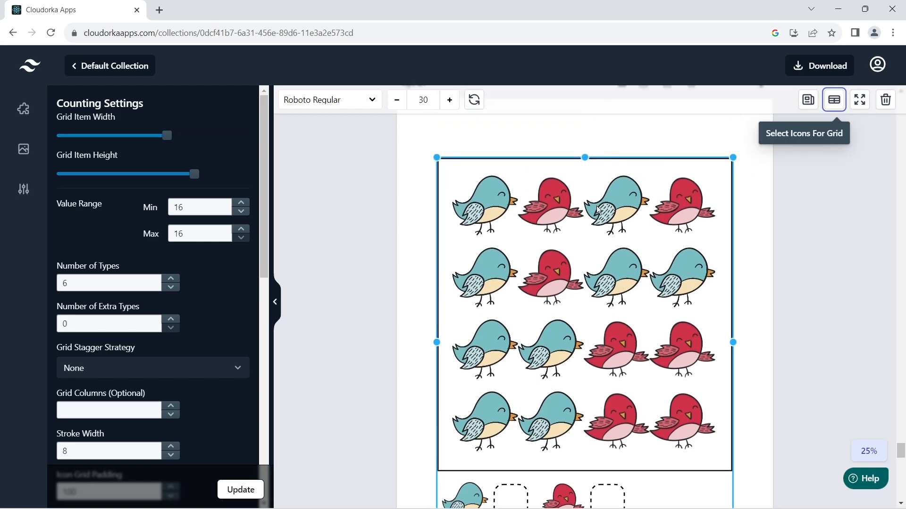
pyautogui.scroll(-1, 559, 260)
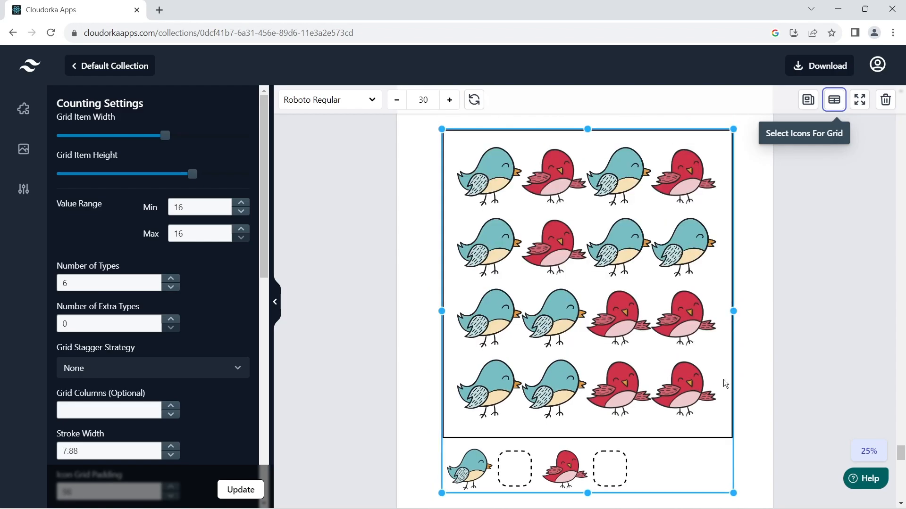
pyautogui.moveTo(730, 136); pyautogui.dragTo(704, 145)
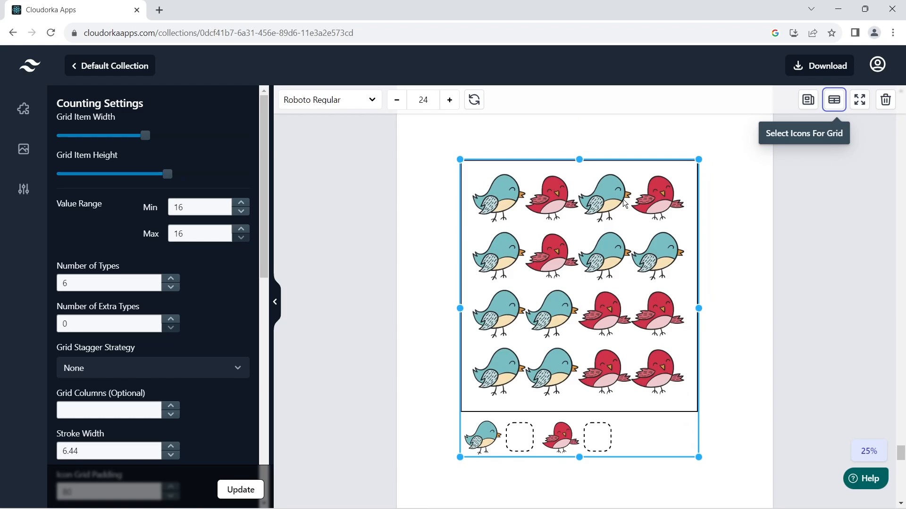
pyautogui.click(833, 101)
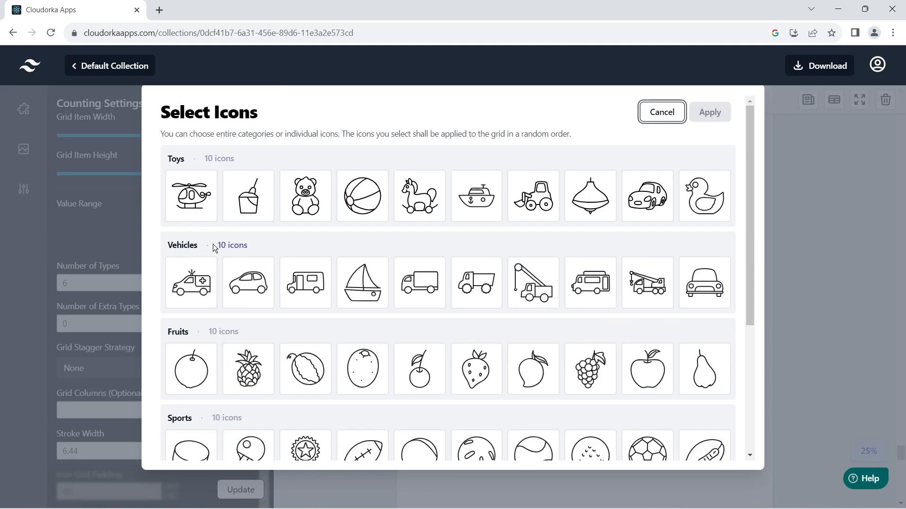
# Select all ten Vehicles icons and apply them to the counting grid.
pyautogui.click(179, 248)
pyautogui.click(178, 247)
pyautogui.click(230, 250)
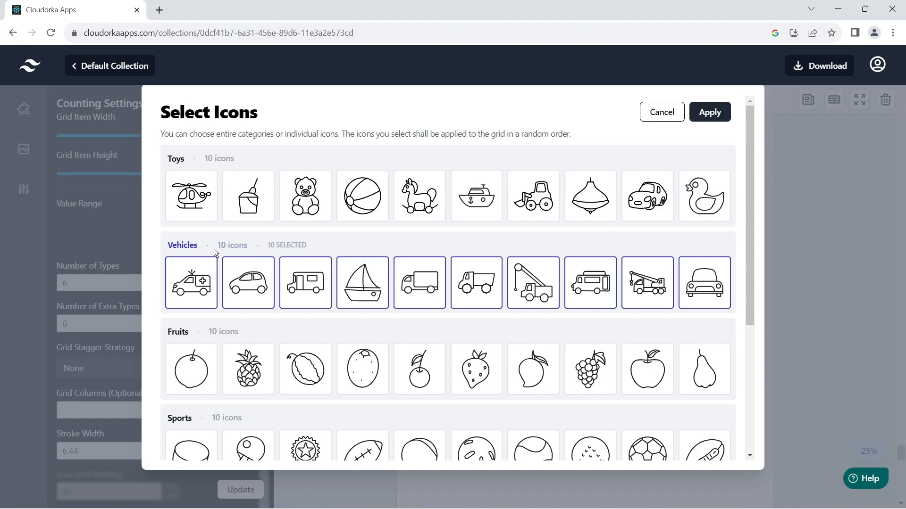
pyautogui.click(711, 113)
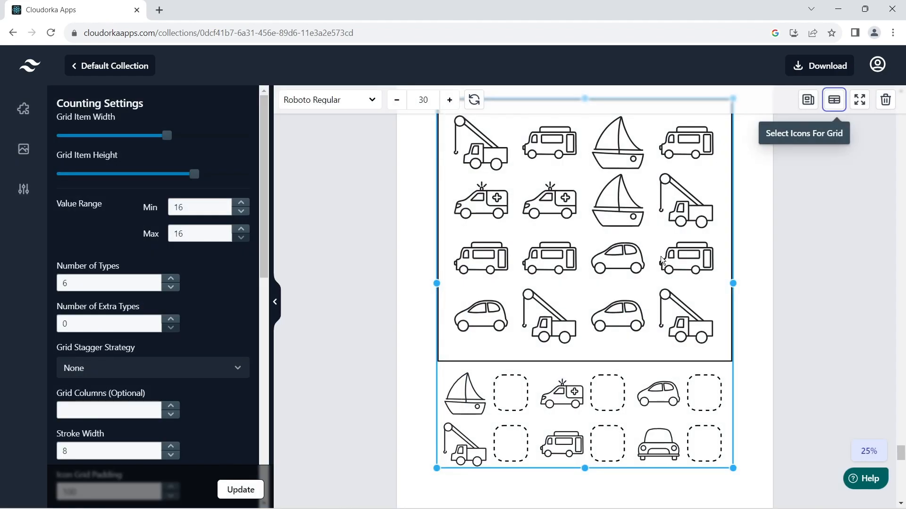
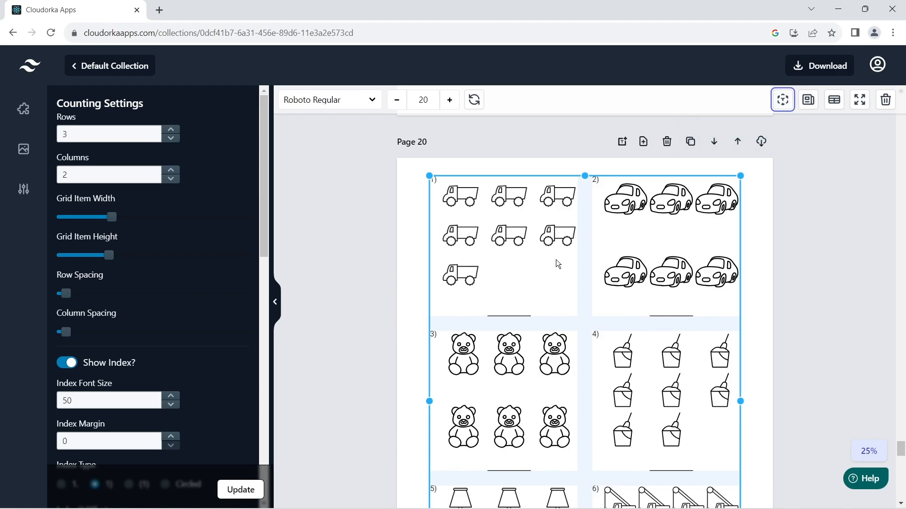
# Regenerate Page 20's counting grid twice for new random pictures and counts.
pyautogui.scroll(-1, 555, 262)
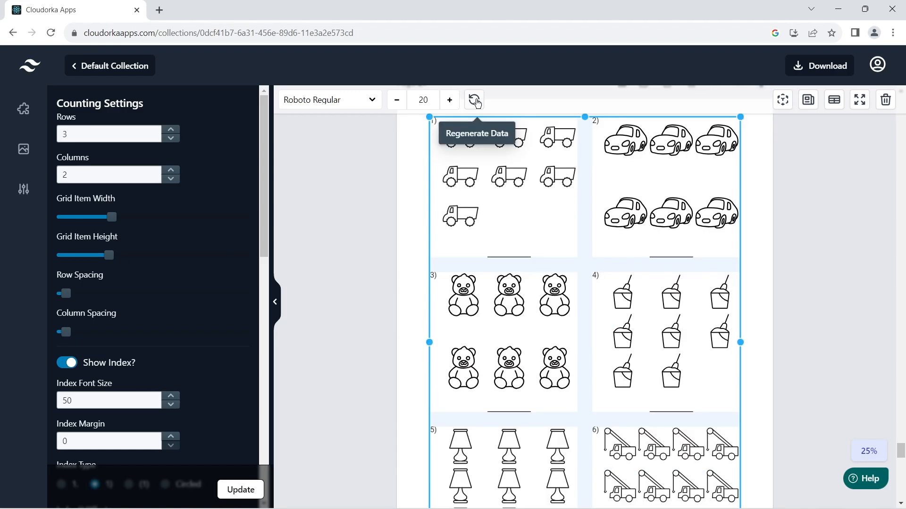
pyautogui.click(476, 101)
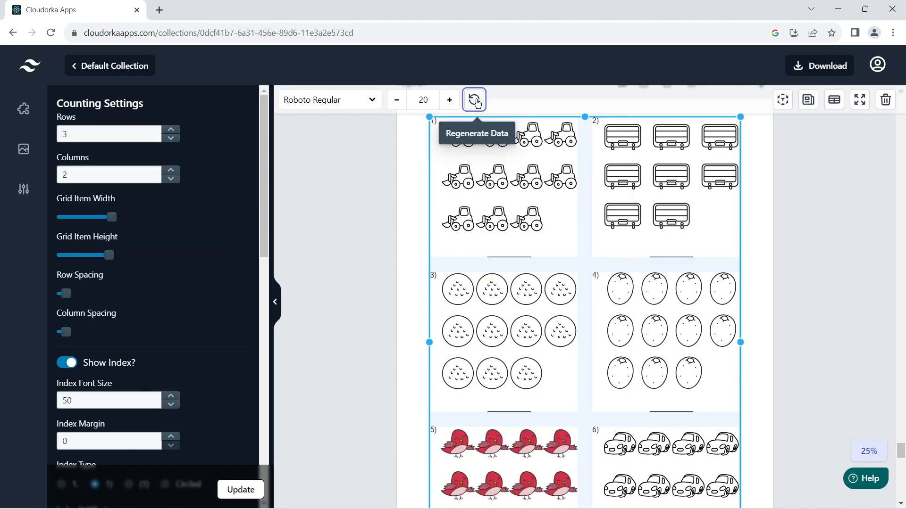
pyautogui.click(476, 101)
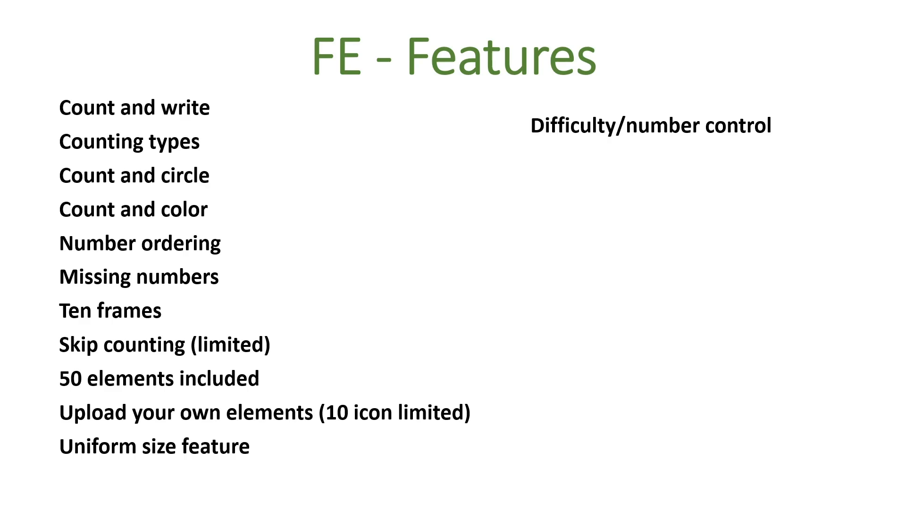
# Reveal the Regeneration option and 1 click clone page bullets on the FE - Features slide.
pyautogui.press('Right')
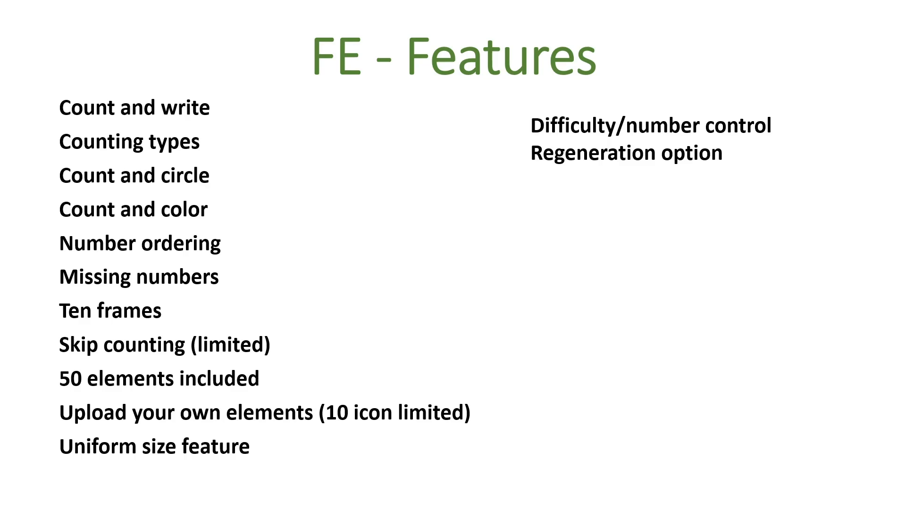
pyautogui.press('Right')
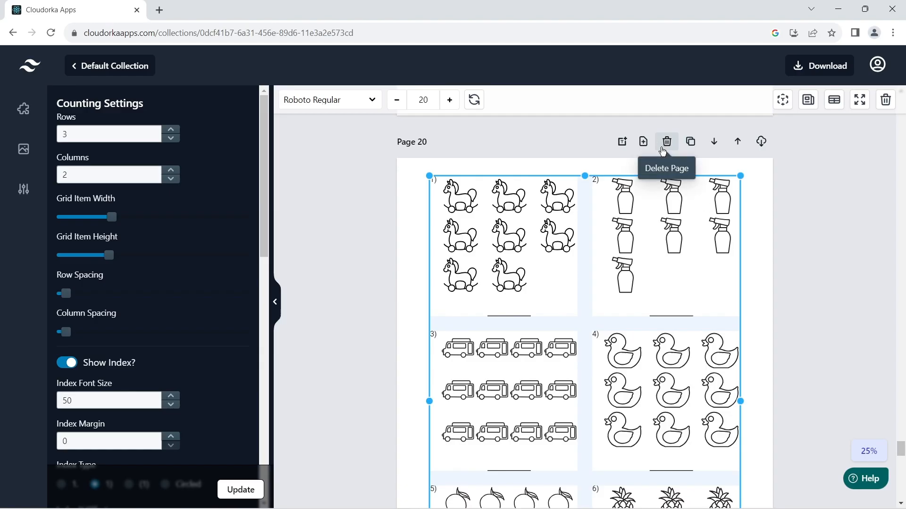
# Clone Page 20 twice to add two new counting worksheet pages.
pyautogui.click(691, 147)
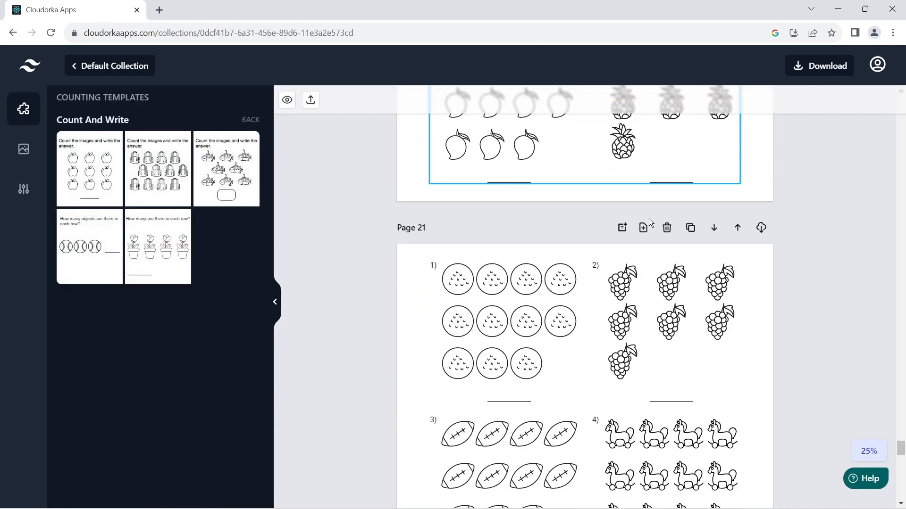
pyautogui.scroll(5, 642, 221)
pyautogui.click(640, 219)
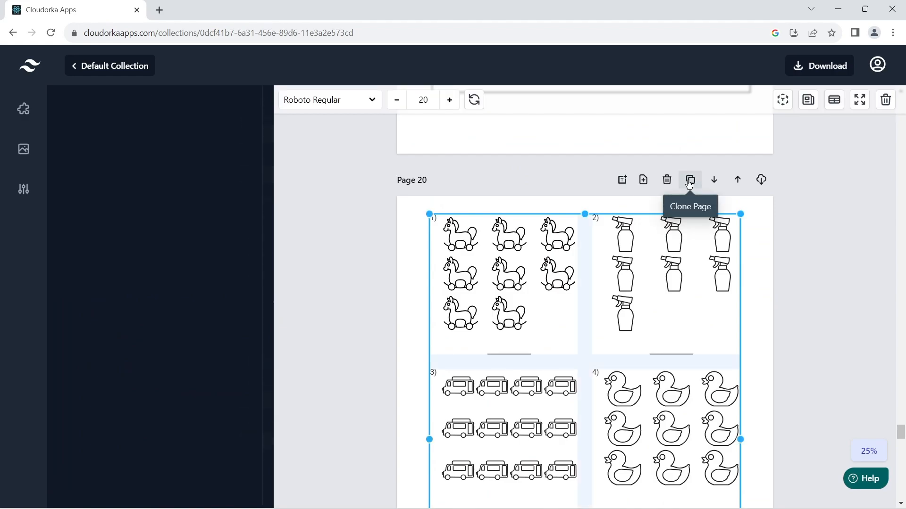
pyautogui.click(689, 183)
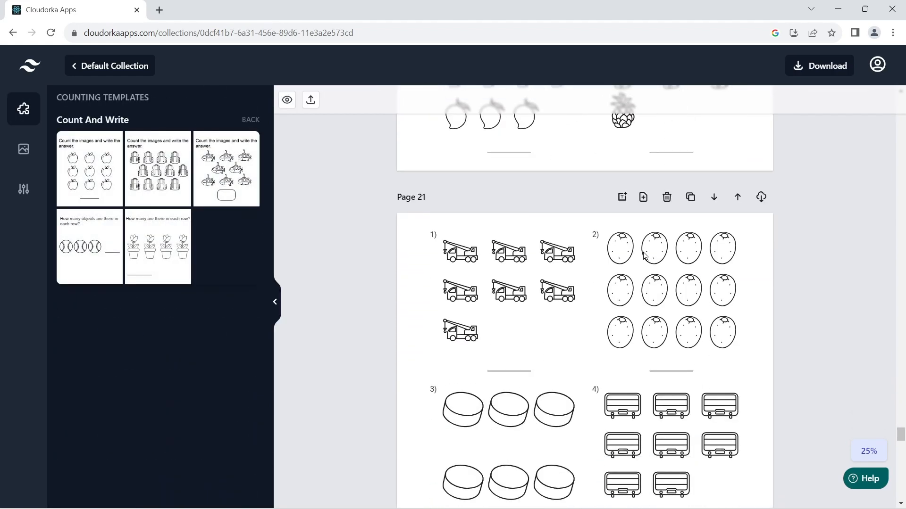
pyautogui.click(617, 315)
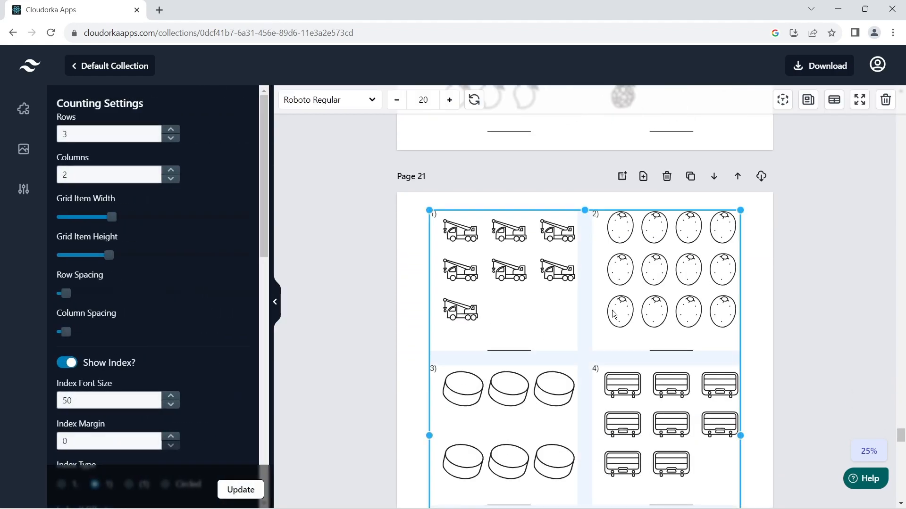
# Clone Page 20 once more, then clone Page 22 to create Page 23.
pyautogui.scroll(6, 613, 315)
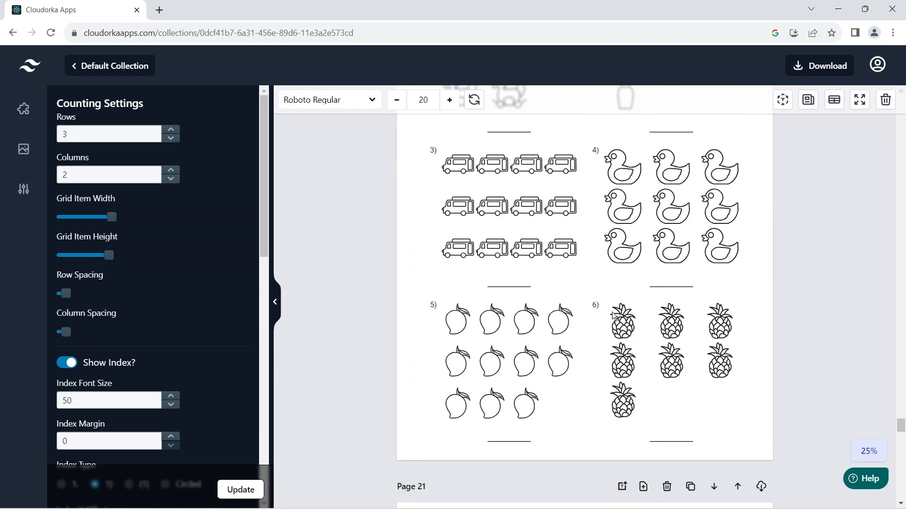
pyautogui.scroll(2, 614, 315)
pyautogui.scroll(4, 613, 315)
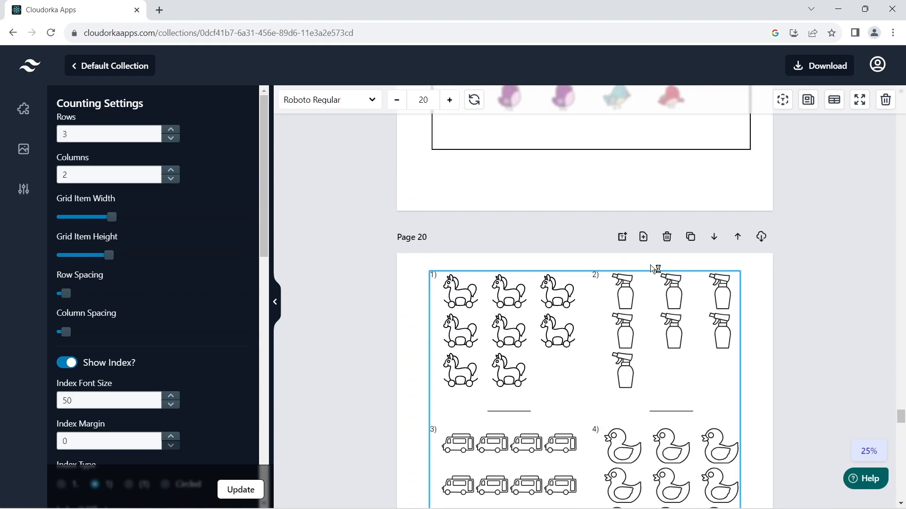
pyautogui.click(689, 236)
pyautogui.scroll(-20, 687, 237)
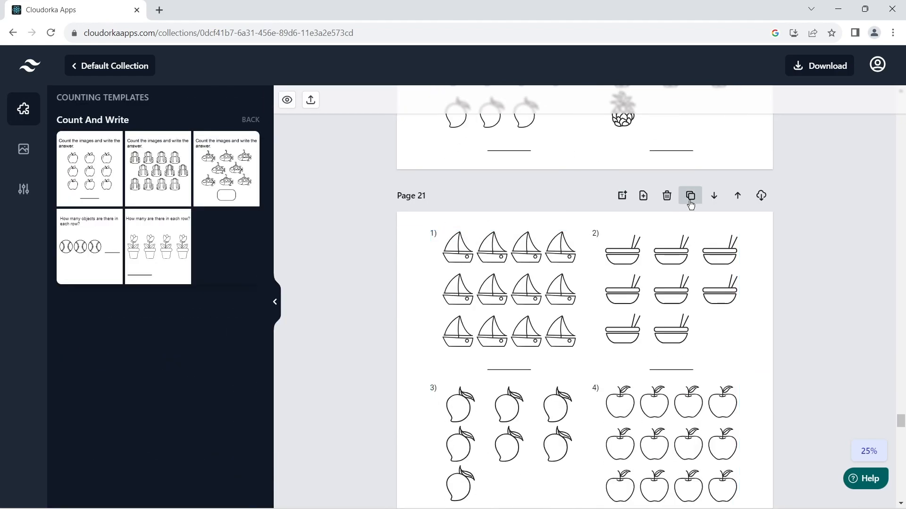
pyautogui.scroll(4, 692, 183)
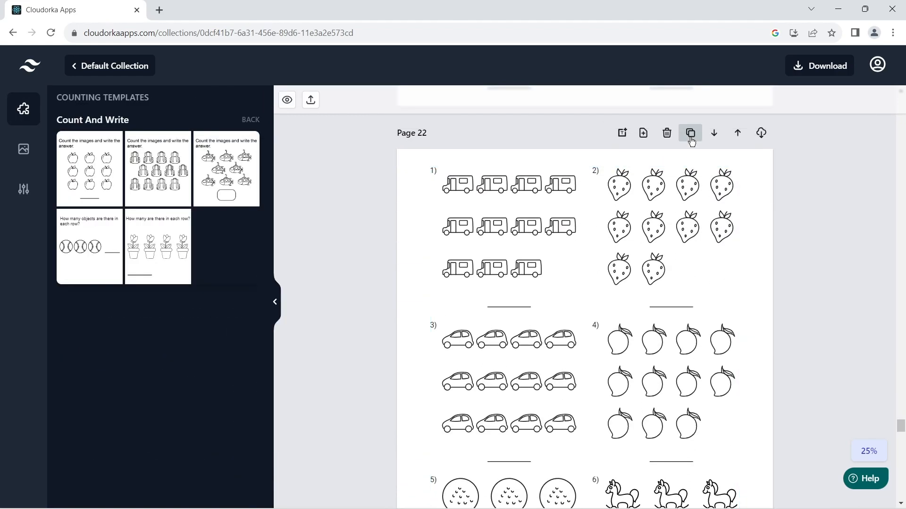
pyautogui.click(690, 135)
pyautogui.scroll(-13, 660, 198)
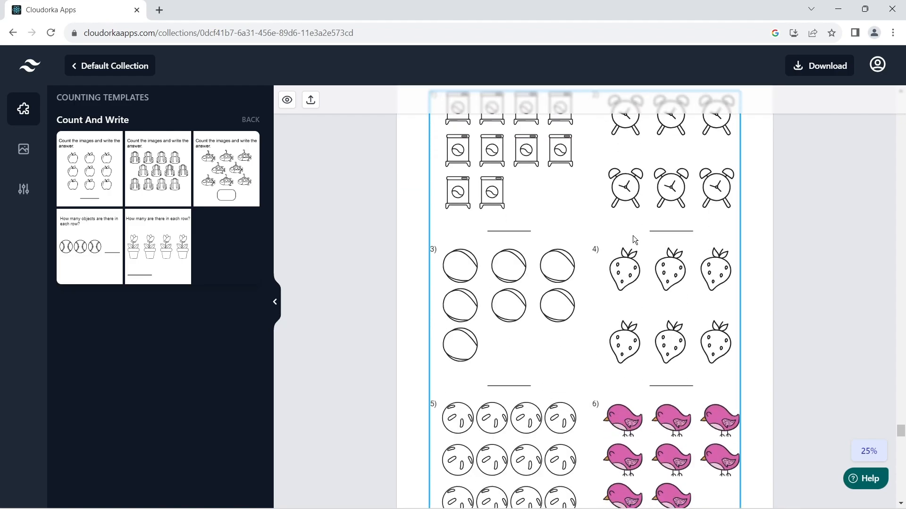
pyautogui.scroll(5, 632, 236)
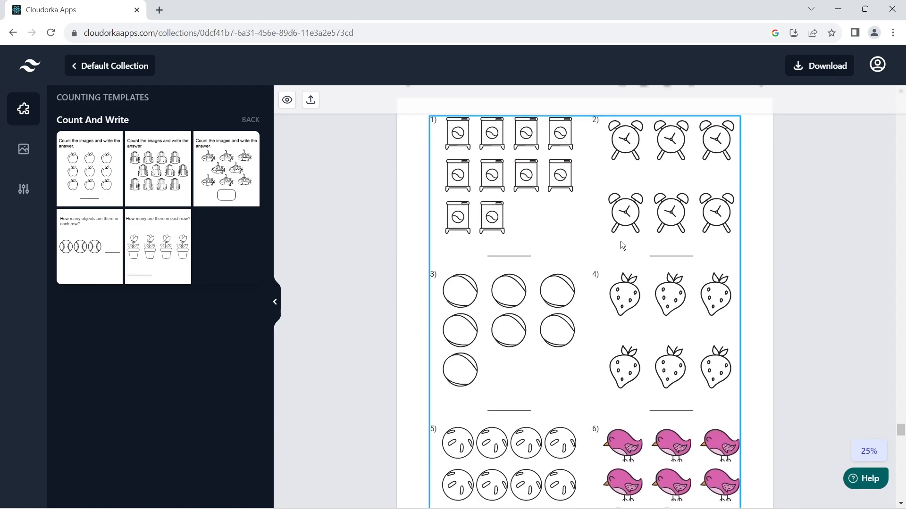
# Regenerate Page 23's counting grid three times for fresh pictures and counts.
pyautogui.click(621, 242)
pyautogui.click(474, 100)
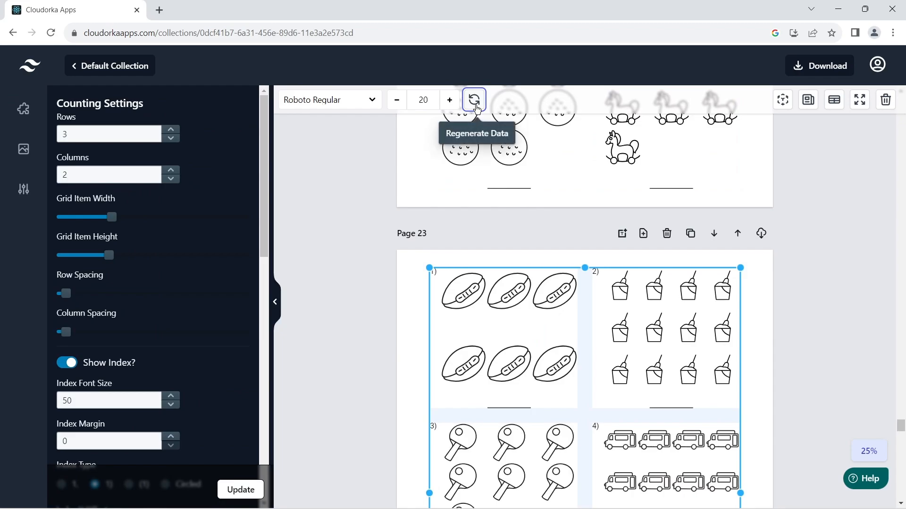
pyautogui.click(473, 99)
pyautogui.click(474, 99)
pyautogui.scroll(-3, 482, 129)
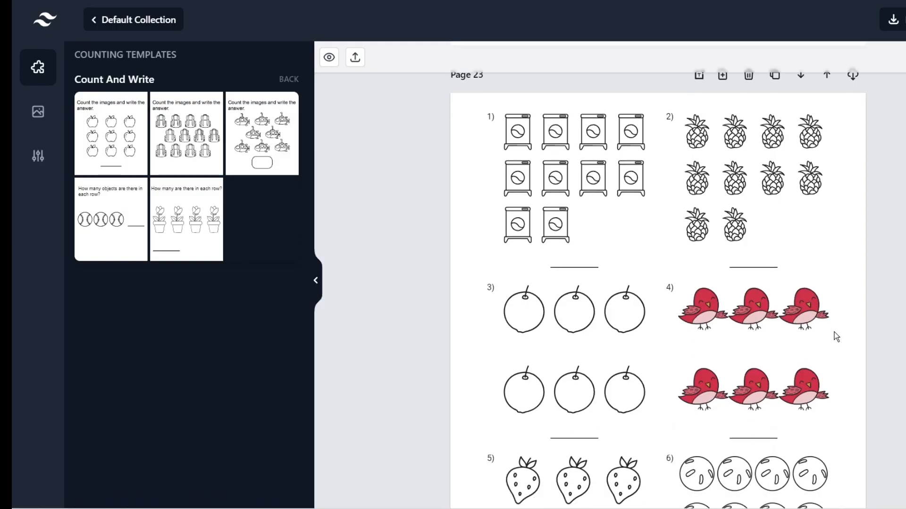
# Select Page 23's counting grid of washing machines, pineapples, apples and birds.
pyautogui.click(609, 320)
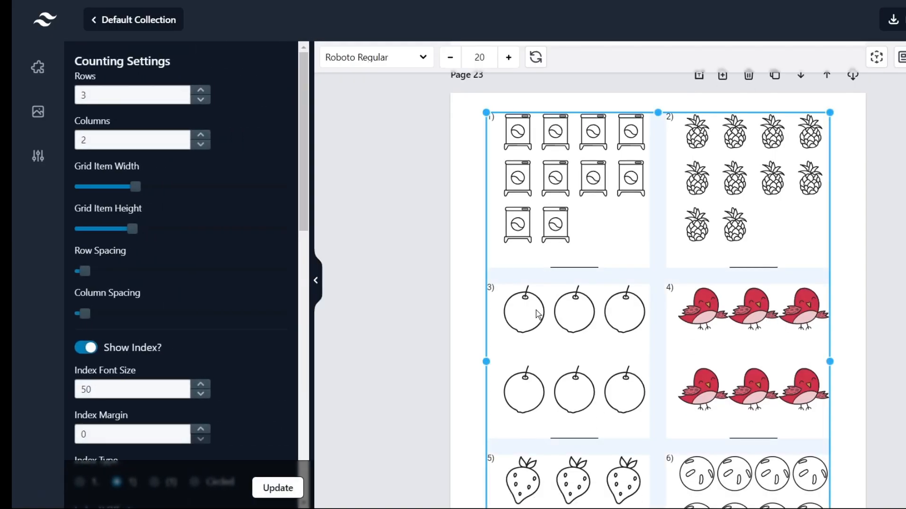
# Turn on Show Solution for Page 23's grid and update so answers 10, 10, 6, 6 appear.
pyautogui.scroll(-6, 226, 319)
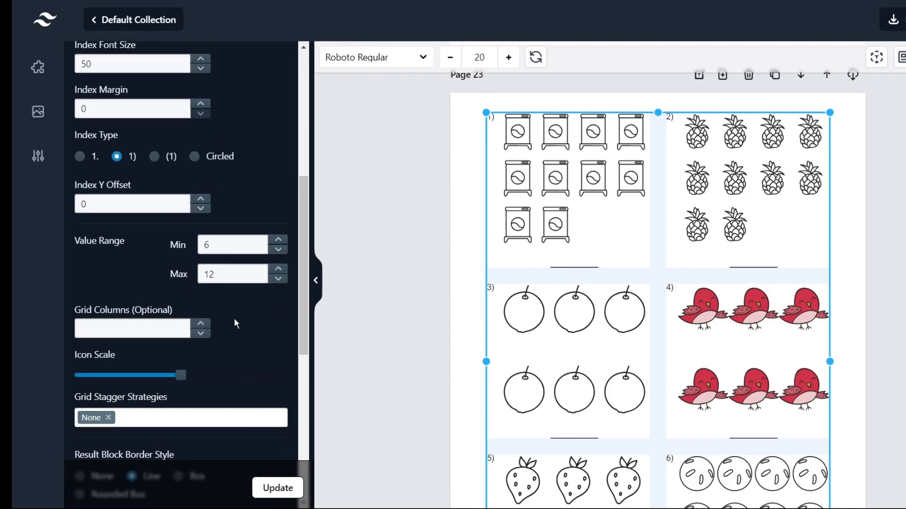
pyautogui.scroll(-7, 235, 320)
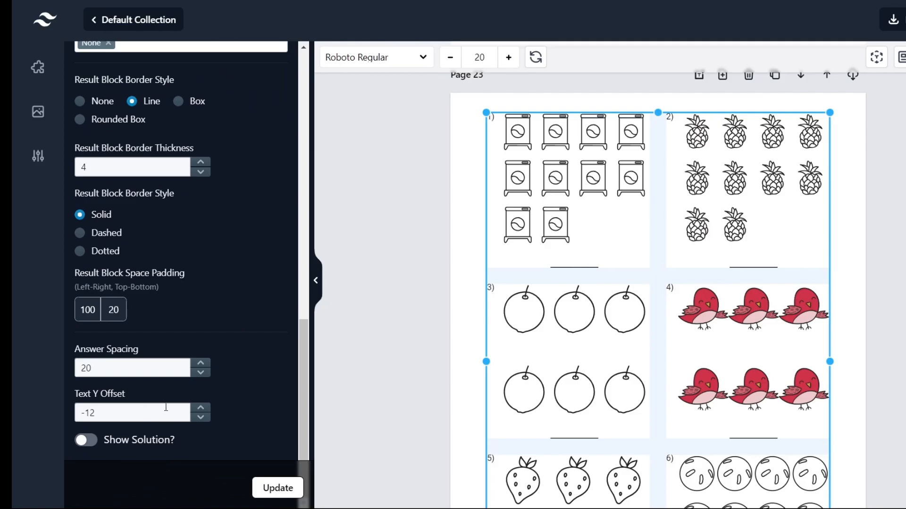
pyautogui.click(85, 440)
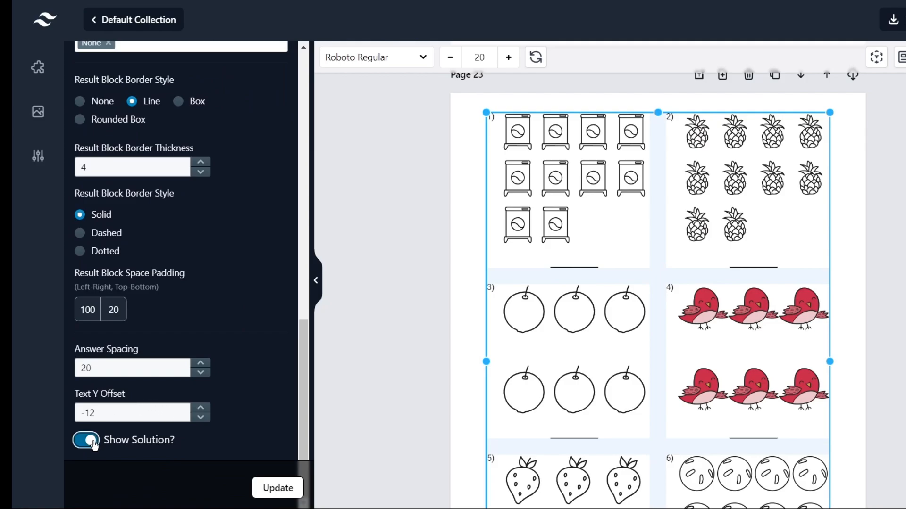
pyautogui.click(293, 493)
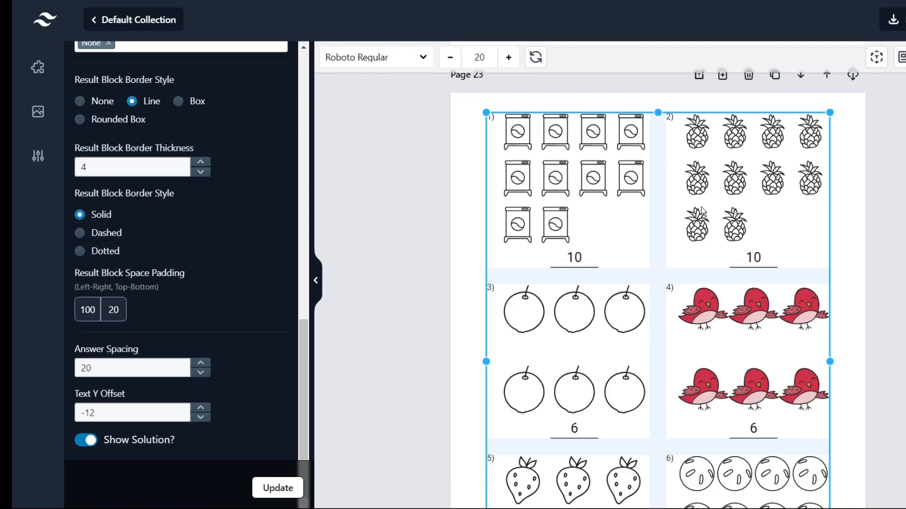
pyautogui.click(398, 230)
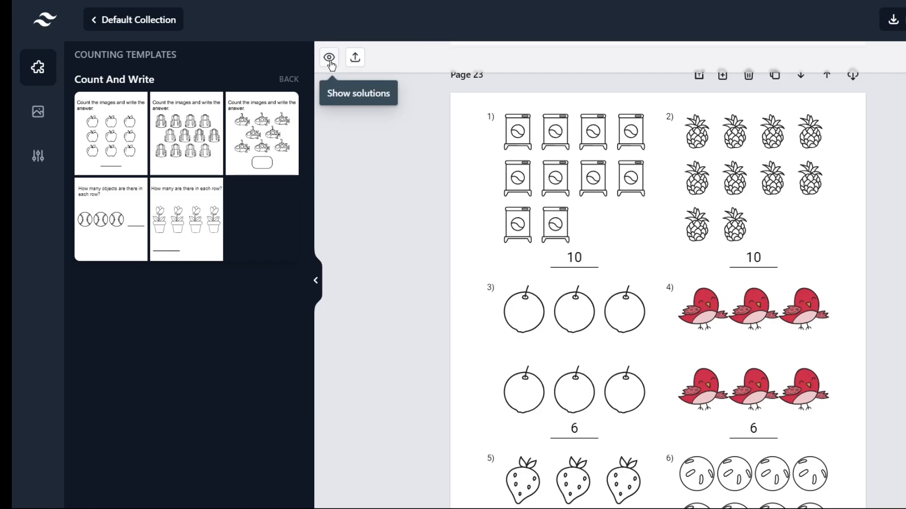
# Generate the solutions answer key covering Page 1 through Page 27 and review it.
pyautogui.click(329, 60)
pyautogui.click(553, 333)
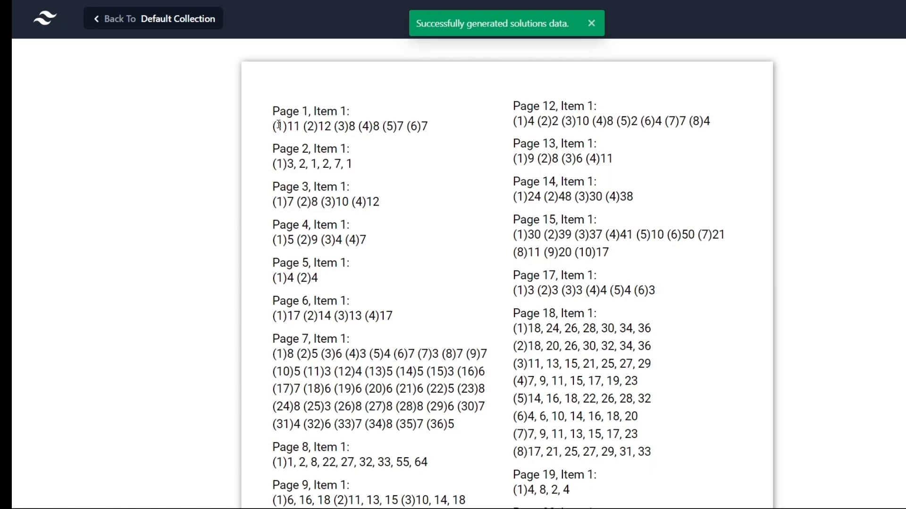
pyautogui.scroll(-3, 396, 161)
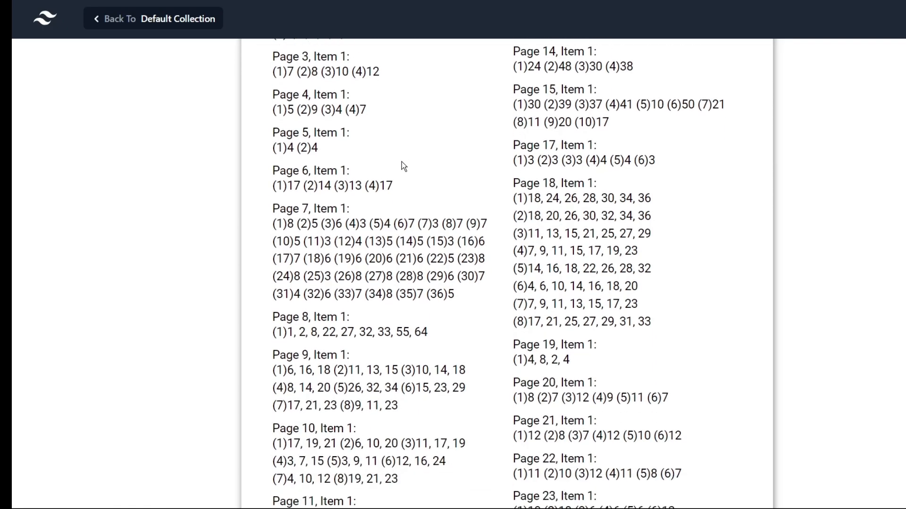
pyautogui.scroll(-6, 402, 163)
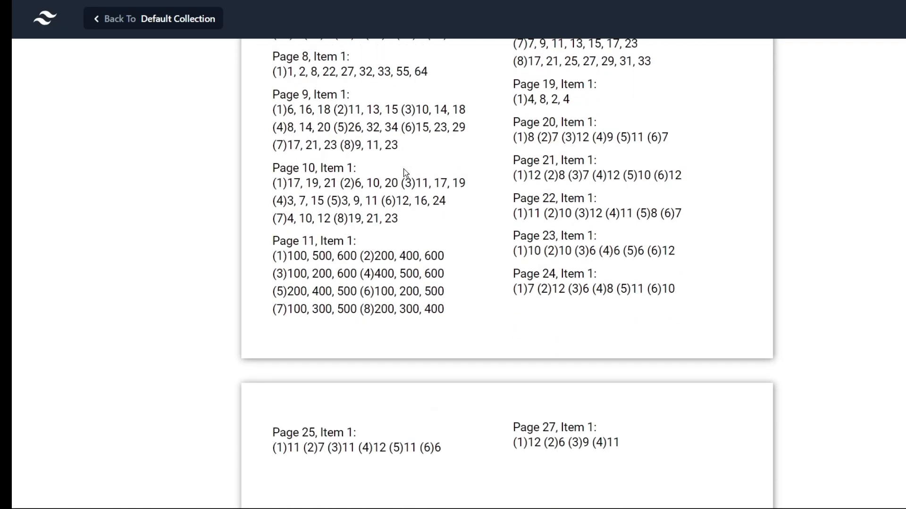
pyautogui.scroll(3, 405, 175)
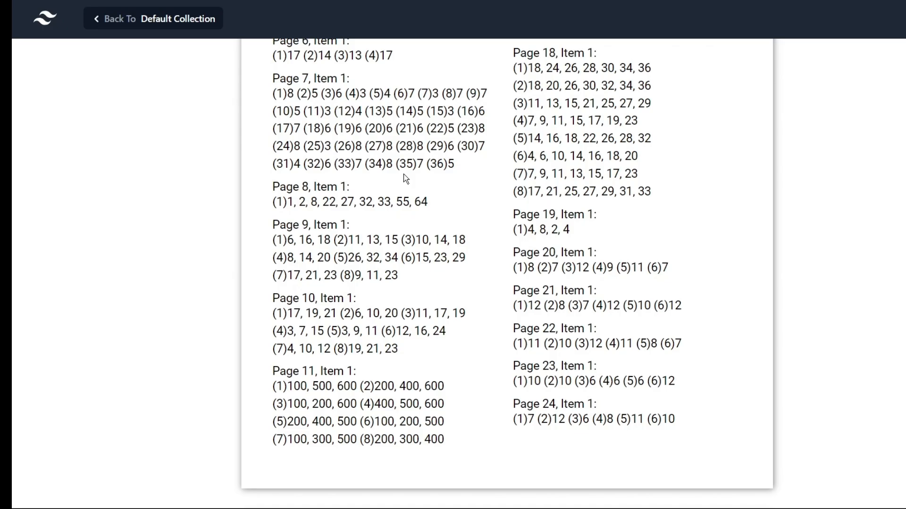
# Close the answer-key preview and scroll down to the Page 28 and Page 29 Solutions pages.
pyautogui.click(239, 79)
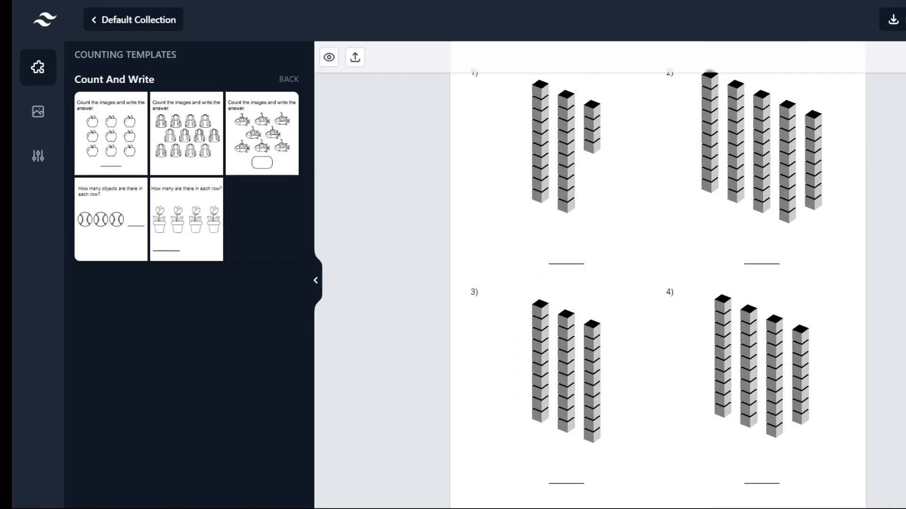
pyautogui.scroll(-20, 658, 291)
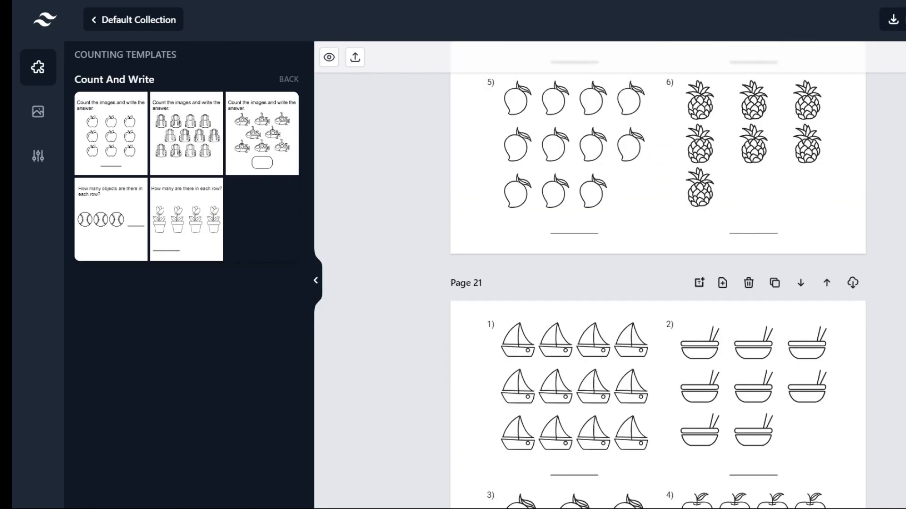
pyautogui.scroll(-20, 658, 291)
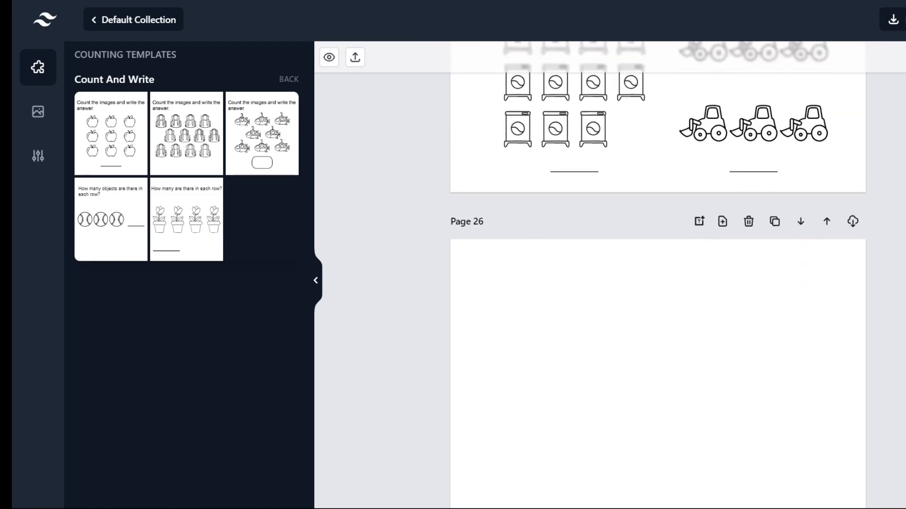
pyautogui.scroll(-5, 805, 296)
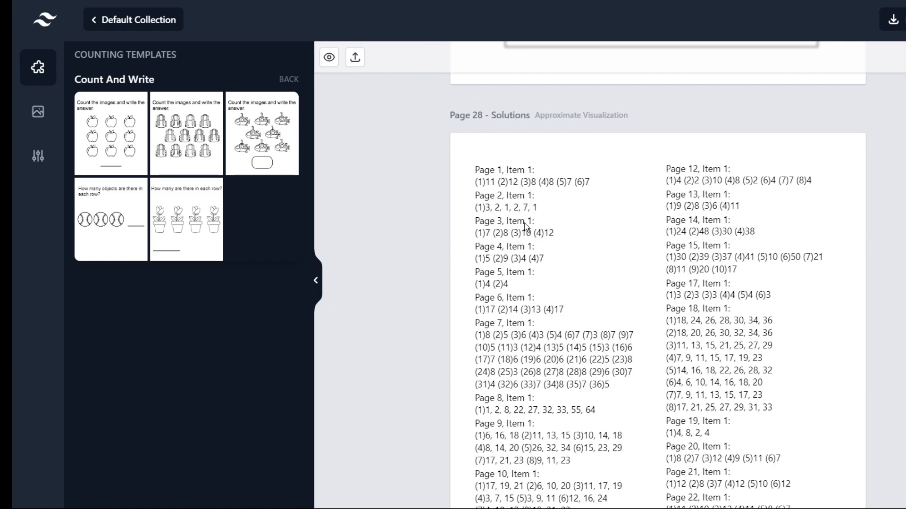
pyautogui.scroll(-3, 820, 236)
pyautogui.scroll(-3, 735, 250)
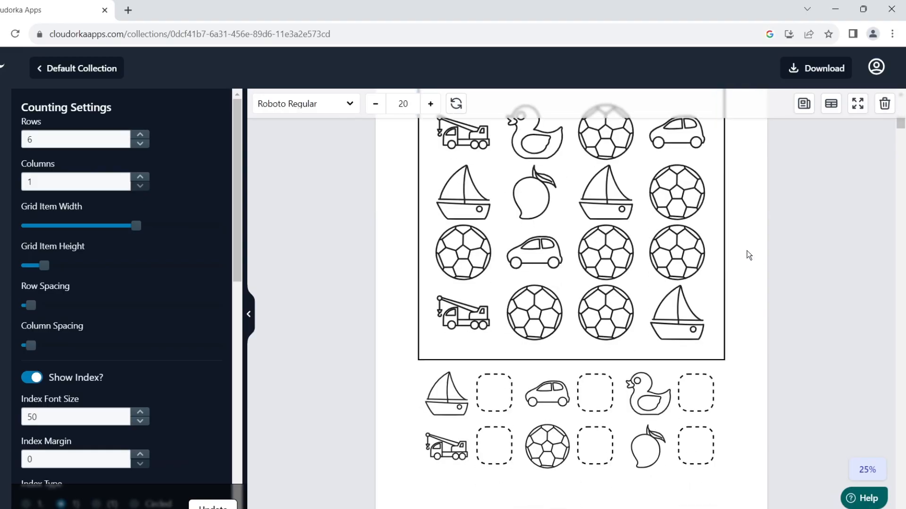
# Scroll back to Page 2's counting grid of trucks, ducks, balls, cars and sailboats.
pyautogui.scroll(2, 748, 257)
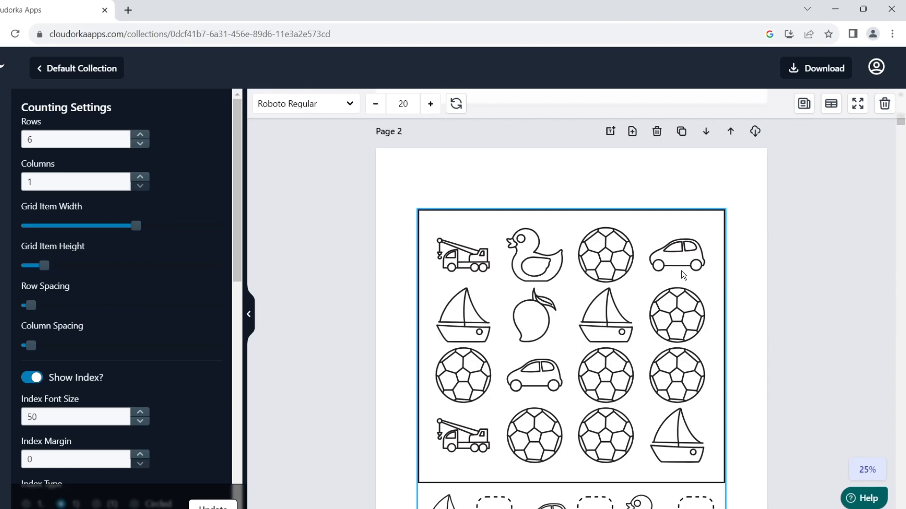
# Pick 'Count the different types of objects' from Page 2 grid's related questions as its title.
pyautogui.scroll(-1, 668, 277)
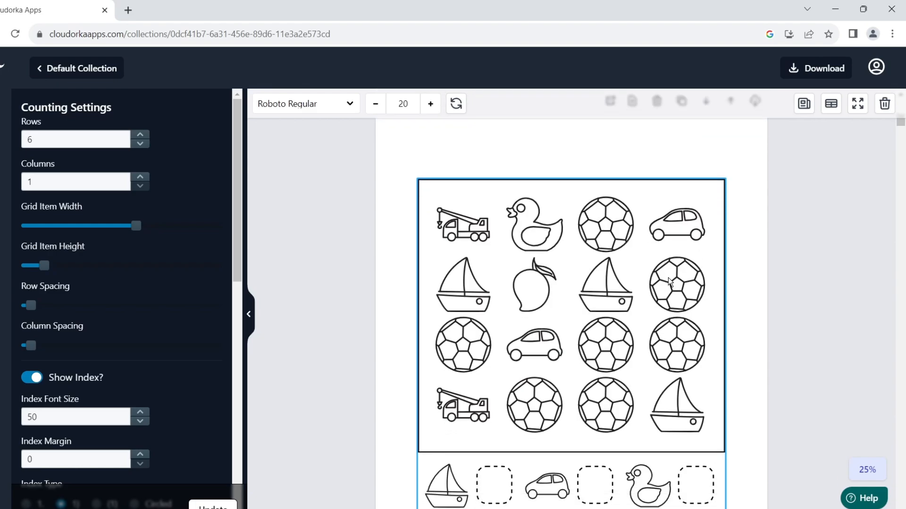
pyautogui.click(642, 282)
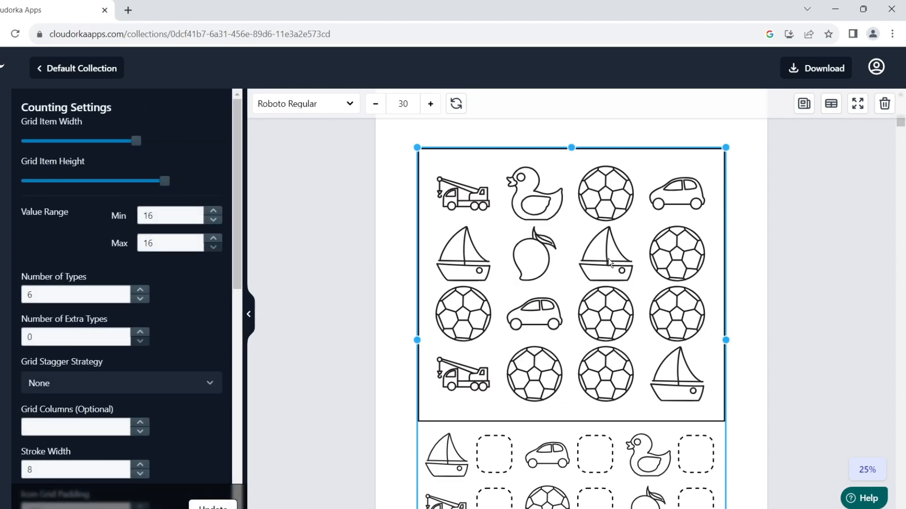
pyautogui.click(811, 110)
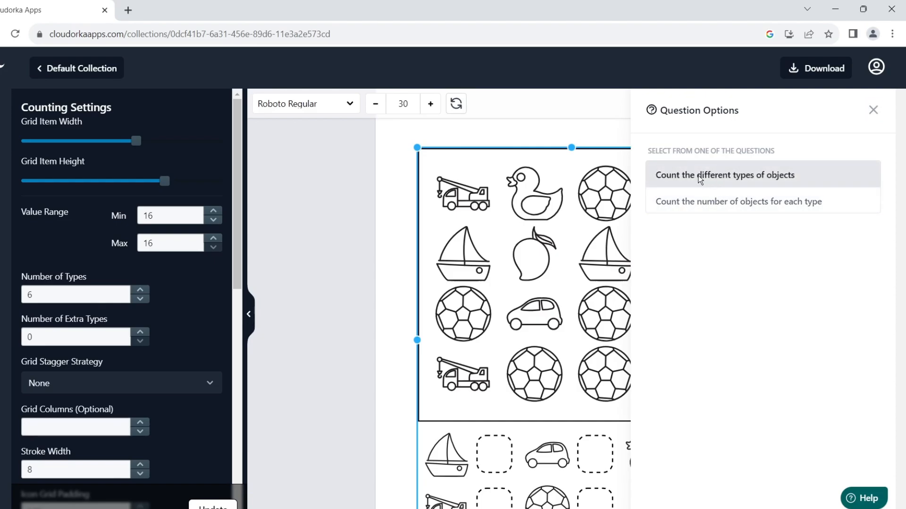
pyautogui.click(712, 179)
pyautogui.scroll(2, 762, 222)
pyautogui.scroll(1, 750, 227)
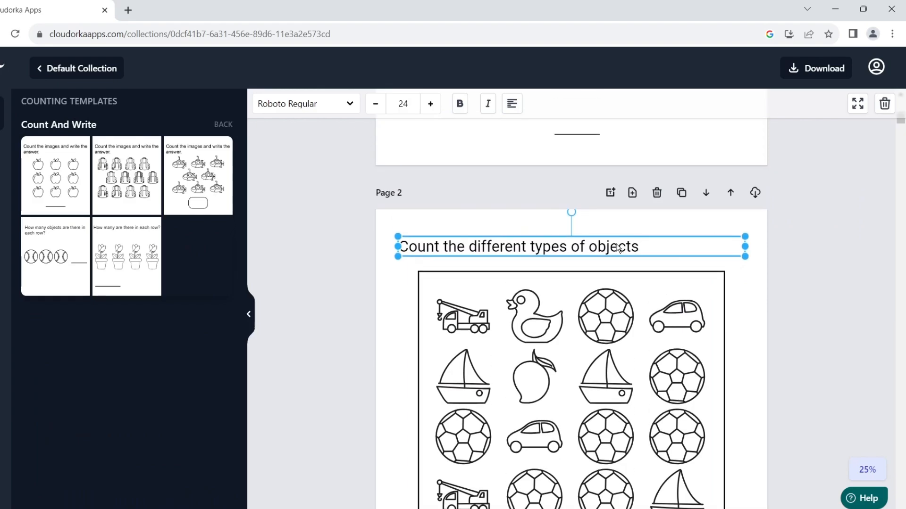
pyautogui.doubleClick(622, 244)
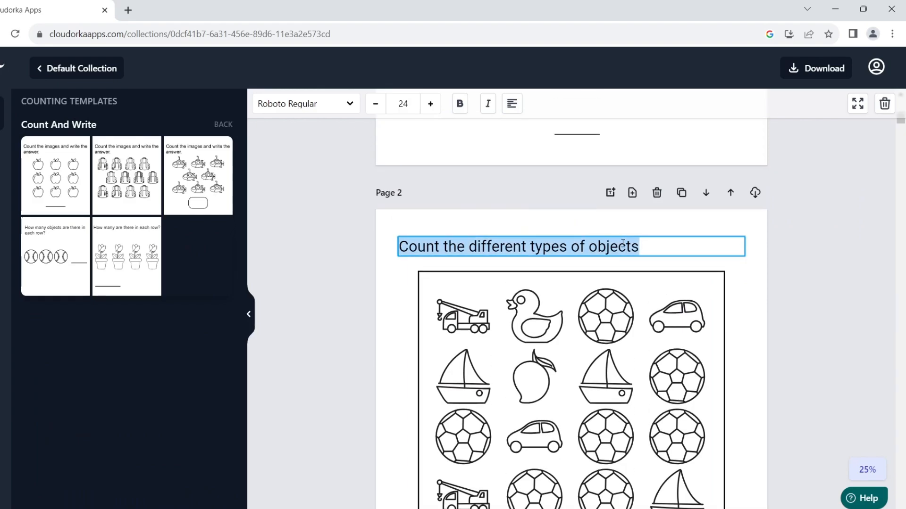
pyautogui.click(754, 273)
pyautogui.scroll(-1, 708, 271)
pyautogui.click(695, 276)
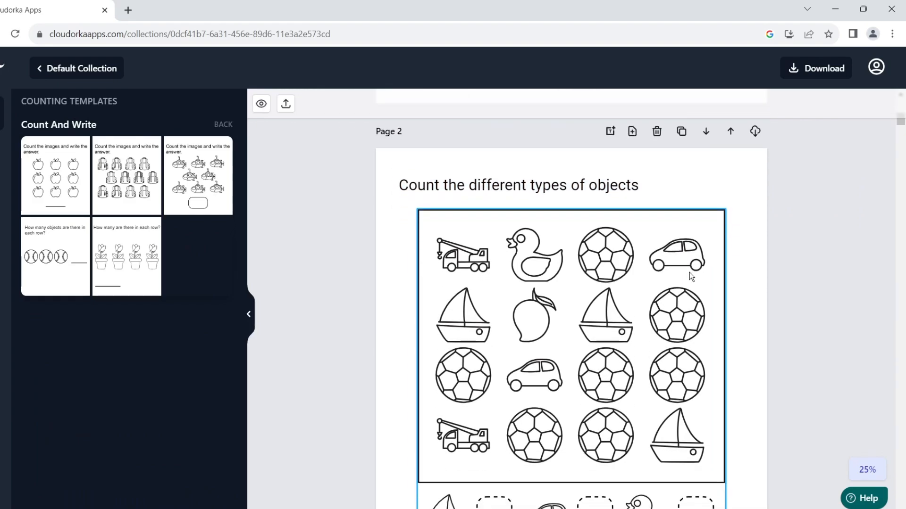
# Pick 'Write the number that comes after' from Page 7 grid's related questions and nudge the title up.
pyautogui.scroll(-15, 689, 272)
pyautogui.scroll(-10, 606, 271)
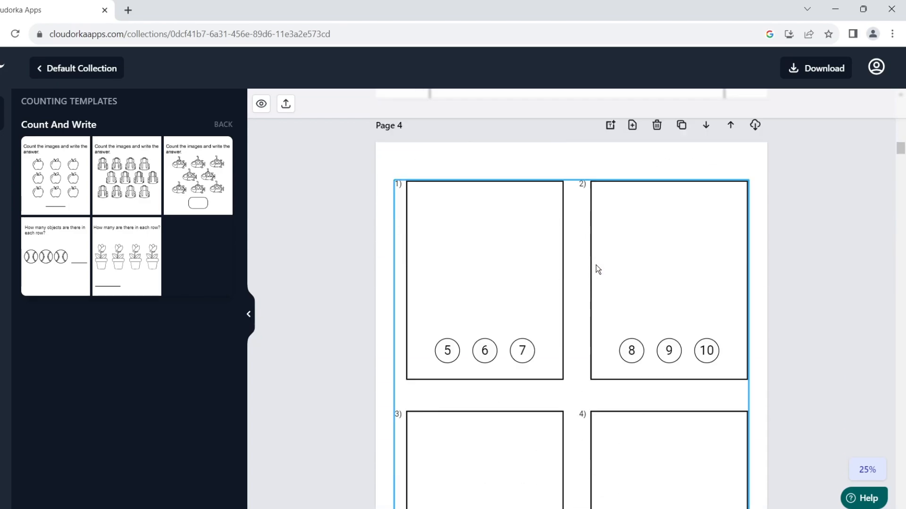
pyautogui.scroll(-6, 605, 270)
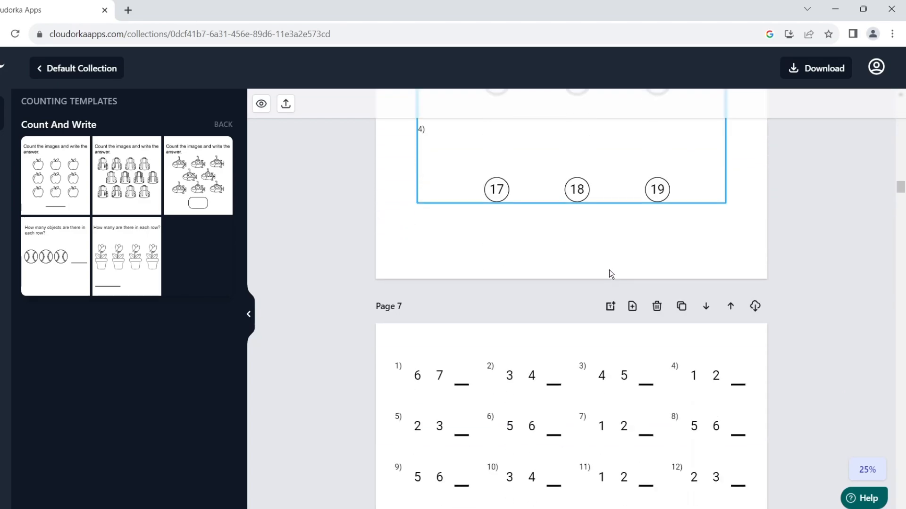
pyautogui.click(610, 270)
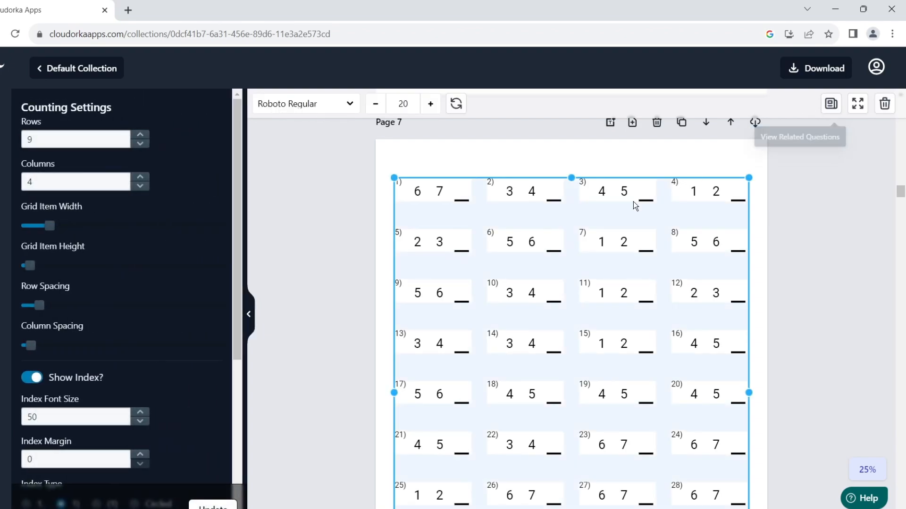
pyautogui.click(829, 106)
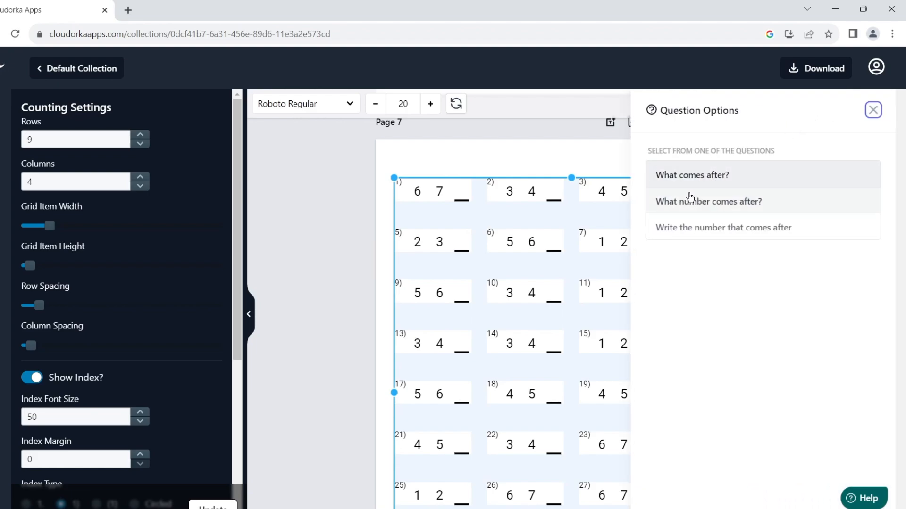
pyautogui.click(696, 186)
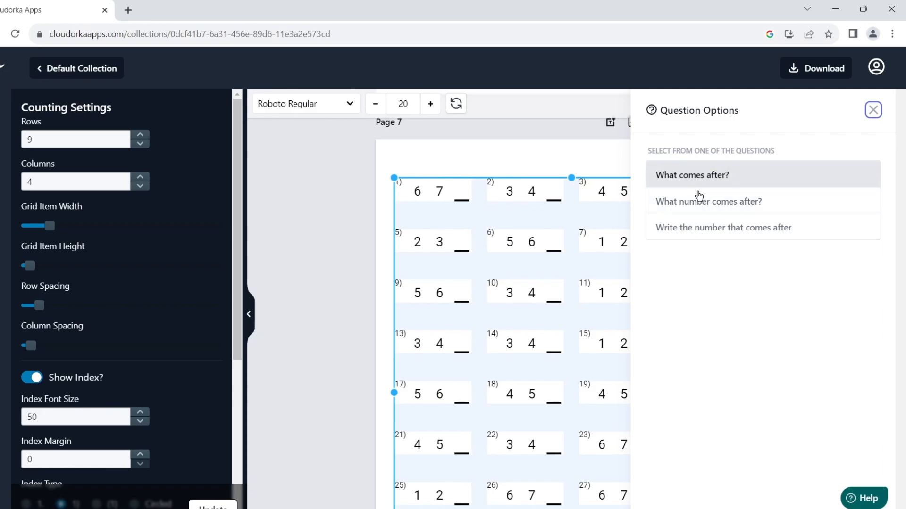
pyautogui.click(717, 229)
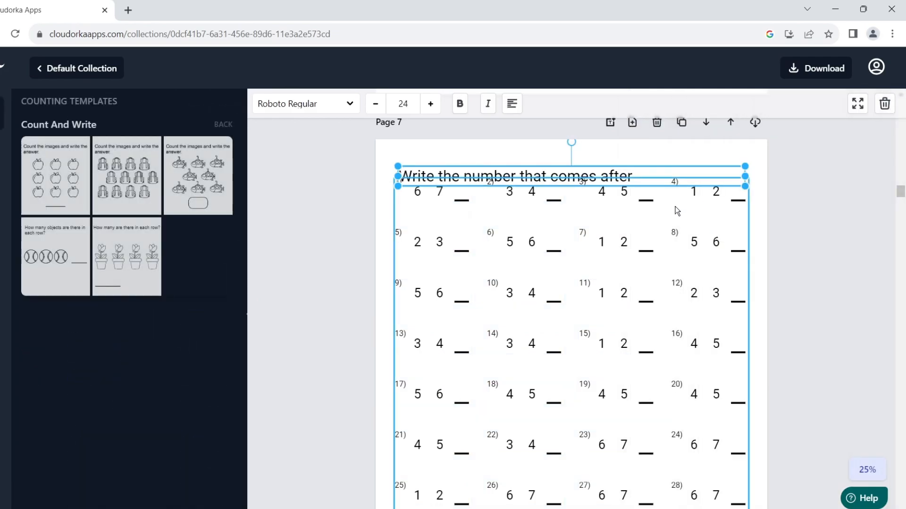
pyautogui.moveTo(611, 179); pyautogui.dragTo(615, 174)
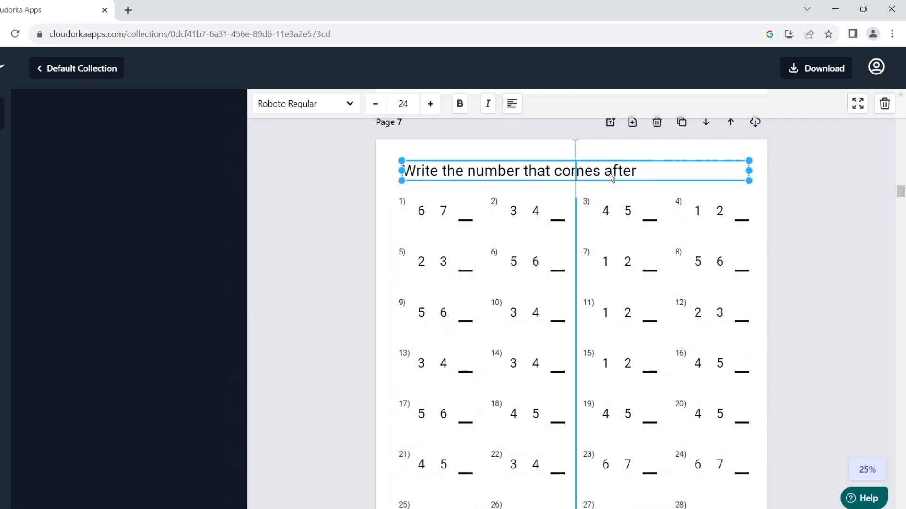
pyautogui.doubleClick(756, 262)
pyautogui.scroll(-7, 705, 257)
pyautogui.scroll(-7, 684, 257)
# Head the Page 8 missing-numbers grid with the suggested question 'Fill in the missing numbers'.
pyautogui.scroll(6, 656, 269)
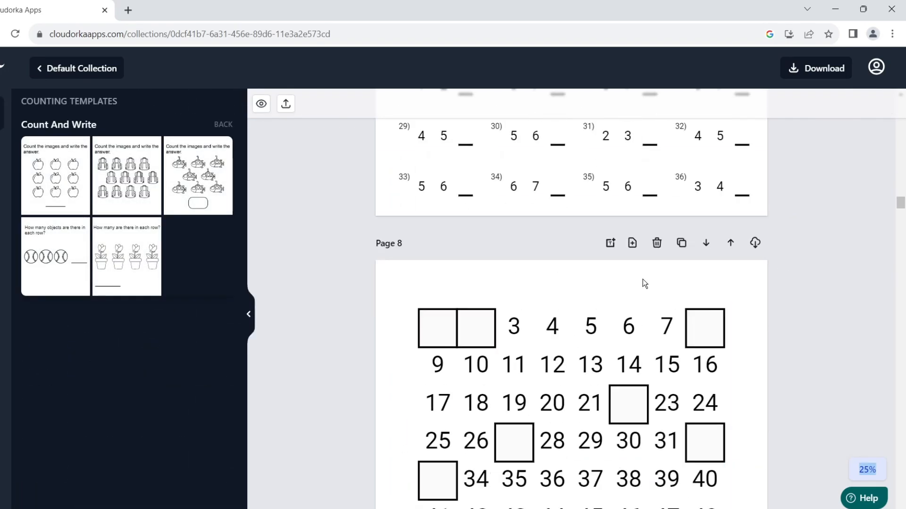
pyautogui.scroll(-3, 635, 302)
pyautogui.click(622, 297)
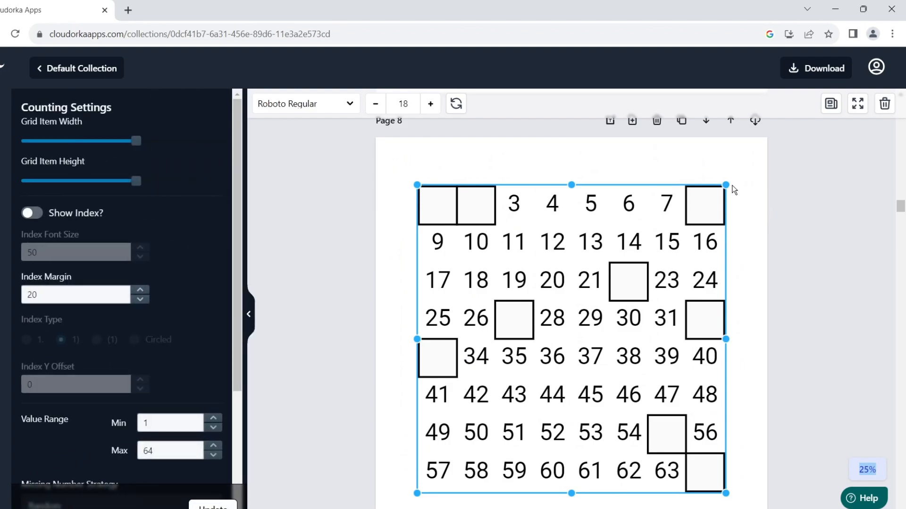
pyautogui.click(833, 105)
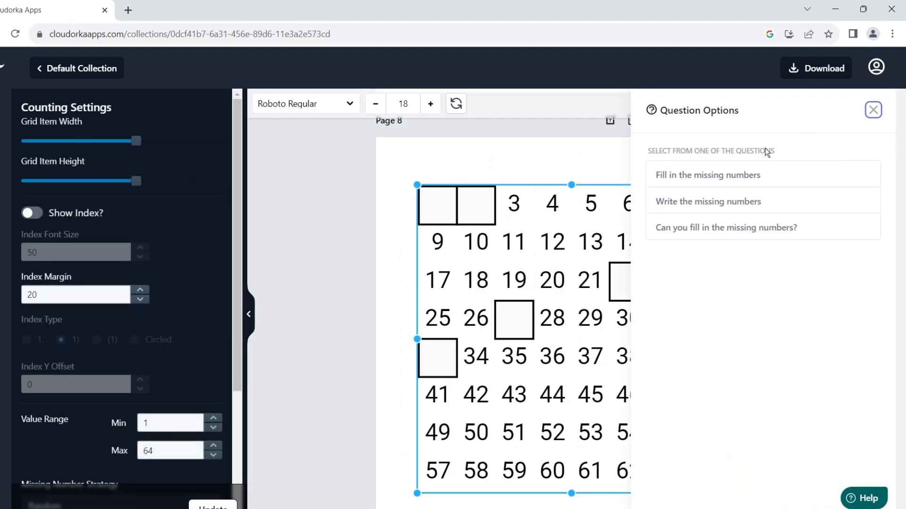
pyautogui.click(723, 173)
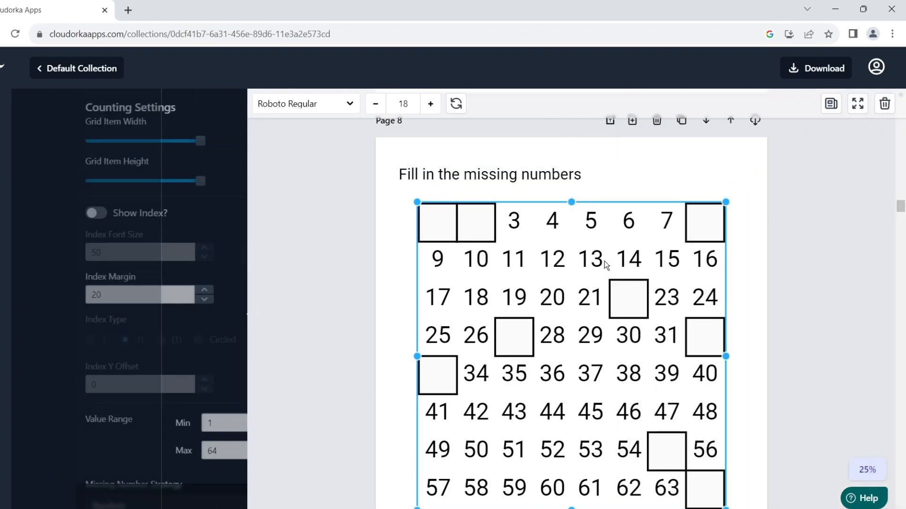
pyautogui.click(537, 178)
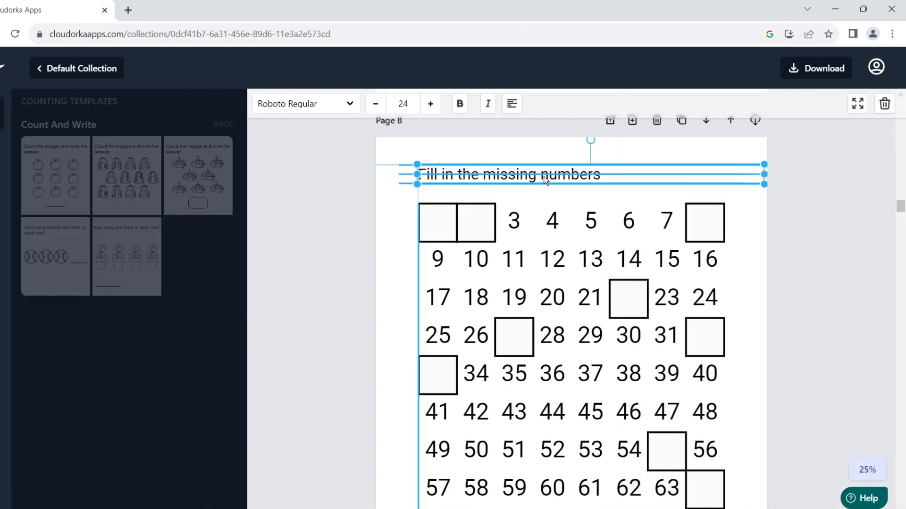
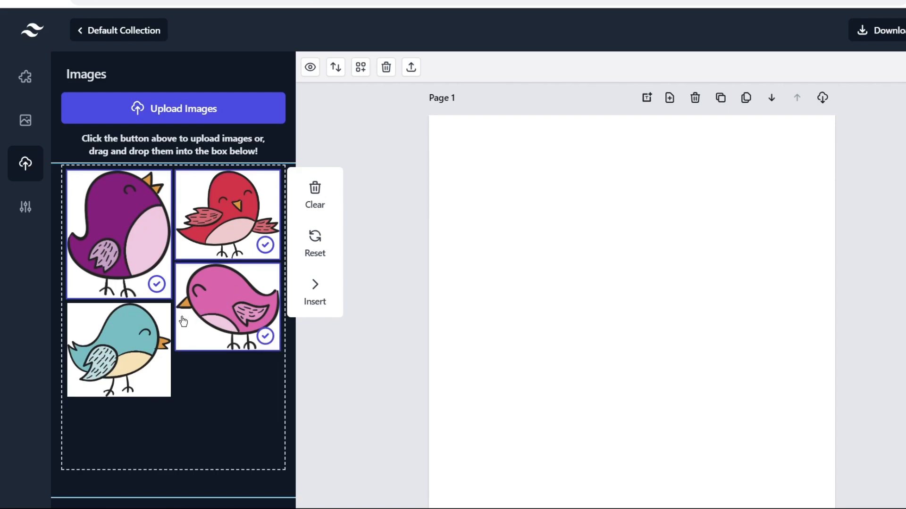
# Place the birds on Page 1 and pull out the blue bird, enlarged and raised.
pyautogui.click(145, 329)
pyautogui.click(315, 295)
pyautogui.click(627, 377)
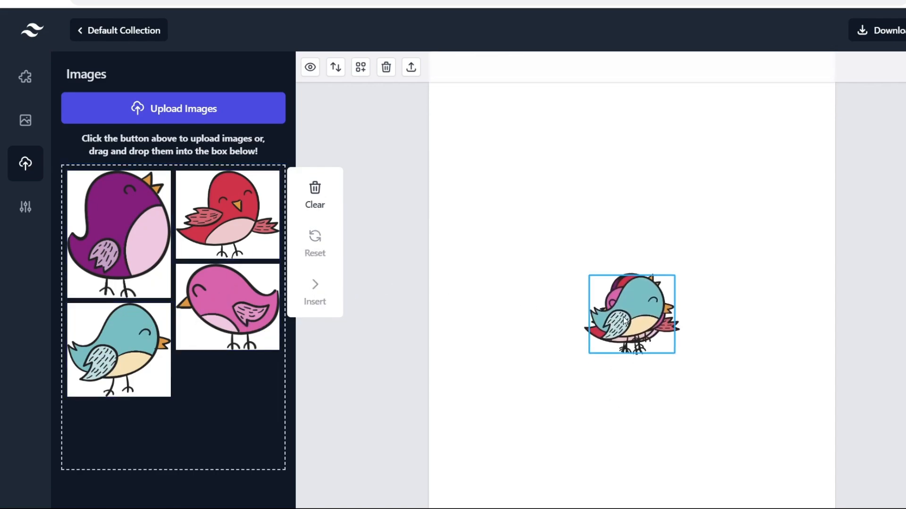
pyautogui.moveTo(639, 330); pyautogui.dragTo(601, 263)
pyautogui.moveTo(547, 214); pyautogui.dragTo(547, 193)
# Move and resize the pink bird at the upper right, nudge the blue bird, and show Counting Templates.
pyautogui.moveTo(617, 309); pyautogui.dragTo(675, 175)
pyautogui.moveTo(655, 209); pyautogui.dragTo(677, 182)
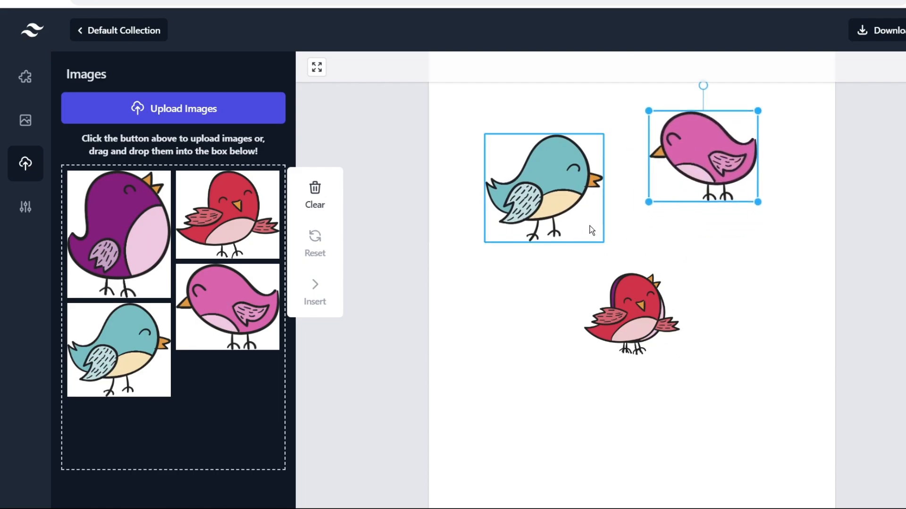
pyautogui.moveTo(590, 229); pyautogui.dragTo(580, 190)
pyautogui.click(711, 217)
pyautogui.moveTo(712, 217); pyautogui.dragTo(724, 201)
pyautogui.moveTo(661, 250); pyautogui.dragTo(687, 230)
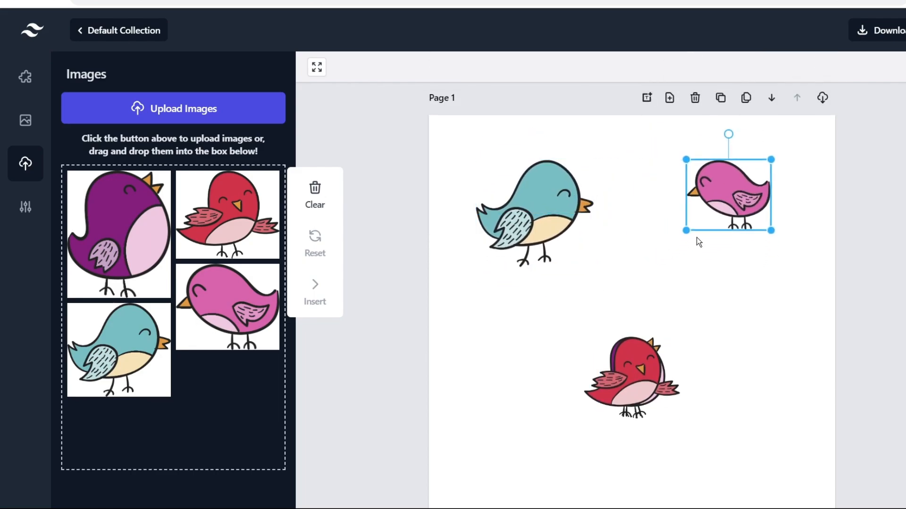
pyautogui.moveTo(540, 219); pyautogui.dragTo(536, 209)
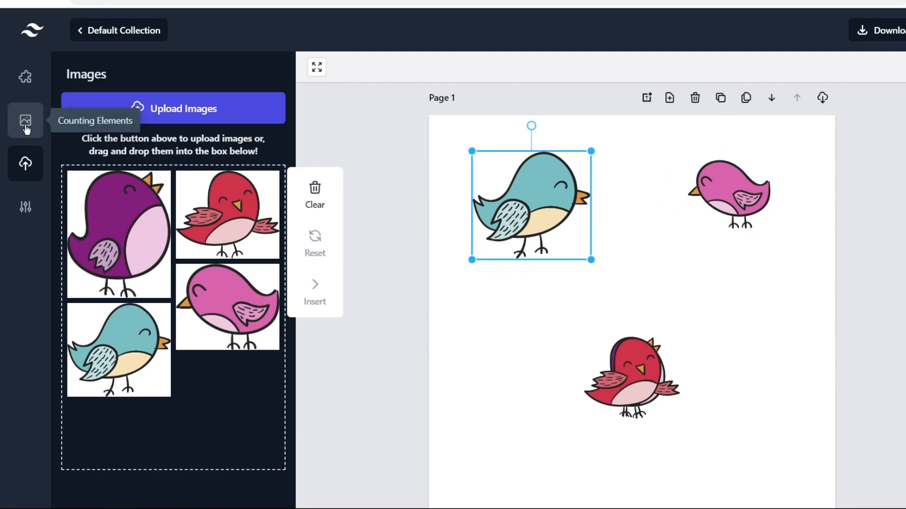
pyautogui.click(26, 77)
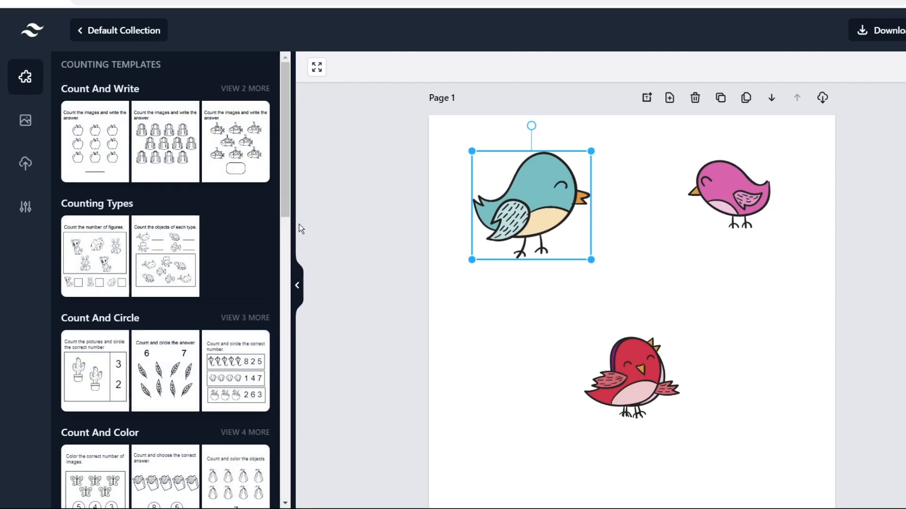
# Add a Count And Write grid, shrinking the teal bird above it and moving the grid up-left.
pyautogui.click(236, 157)
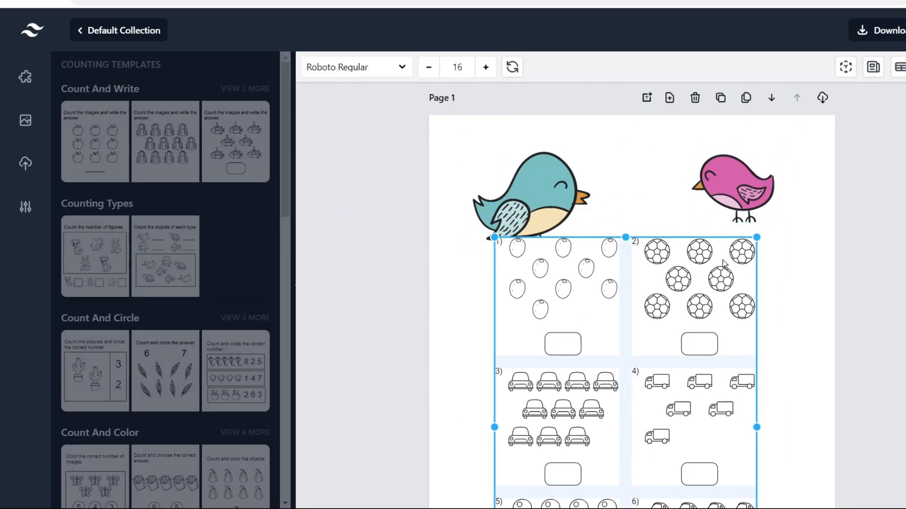
pyautogui.moveTo(513, 179); pyautogui.dragTo(494, 156)
pyautogui.moveTo(571, 235); pyautogui.dragTo(521, 195)
pyautogui.click(541, 230)
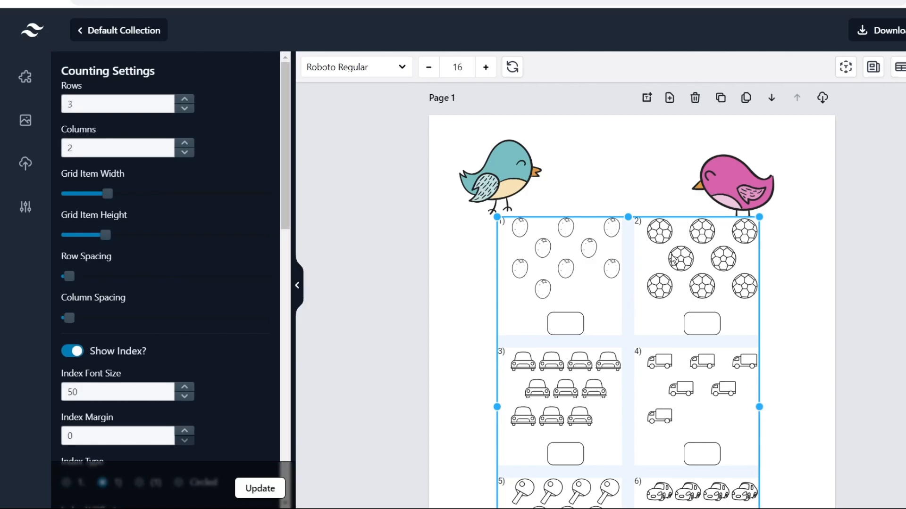
pyautogui.moveTo(759, 218); pyautogui.dragTo(709, 240)
pyautogui.moveTo(678, 309); pyautogui.dragTo(669, 282)
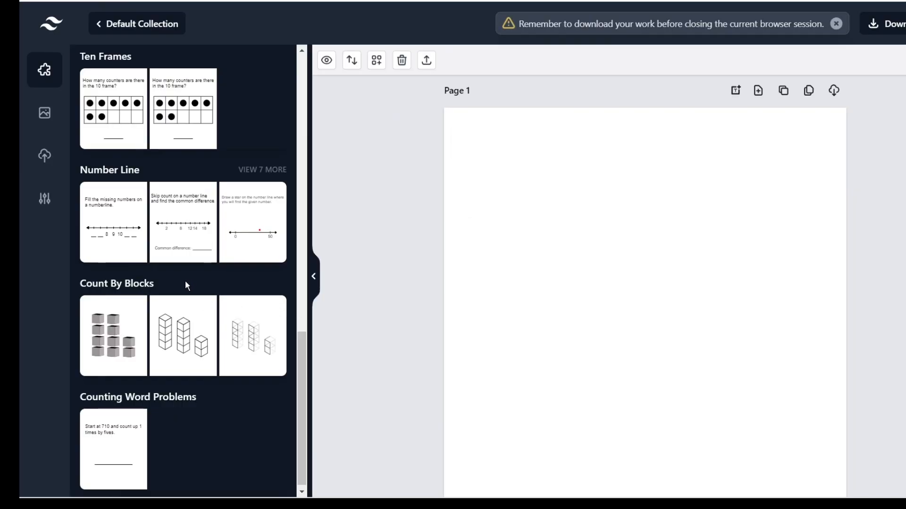
# Expand the Number Line templates and swap a trial worksheet for the four-row missing-numbers number line.
pyautogui.scroll(-1, 212, 259)
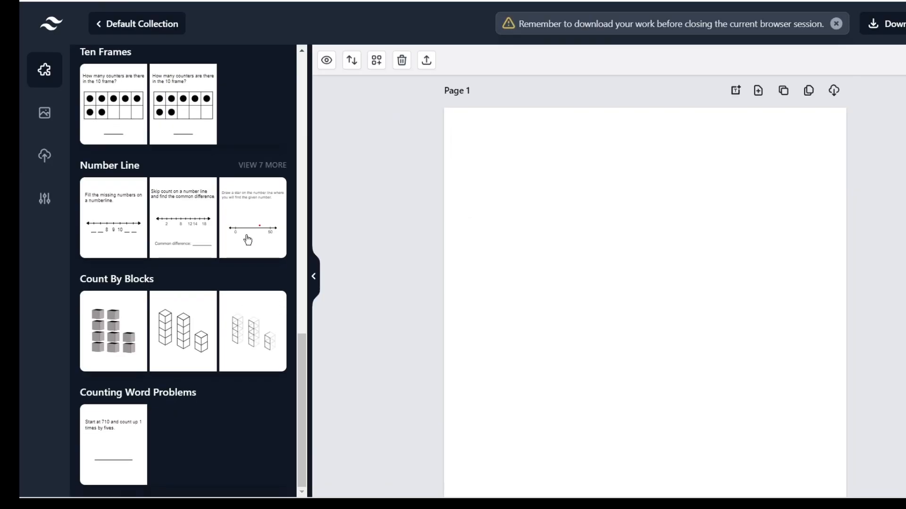
pyautogui.click(261, 166)
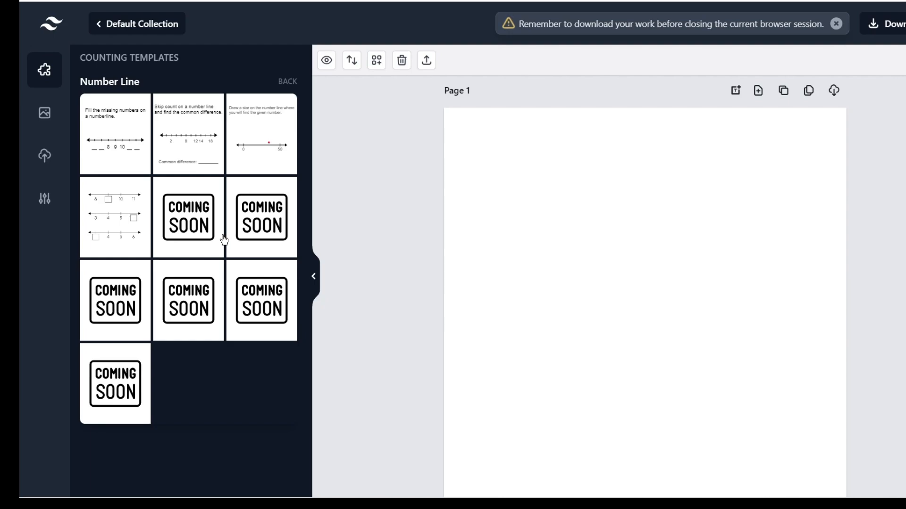
pyautogui.click(189, 227)
pyautogui.press('Delete')
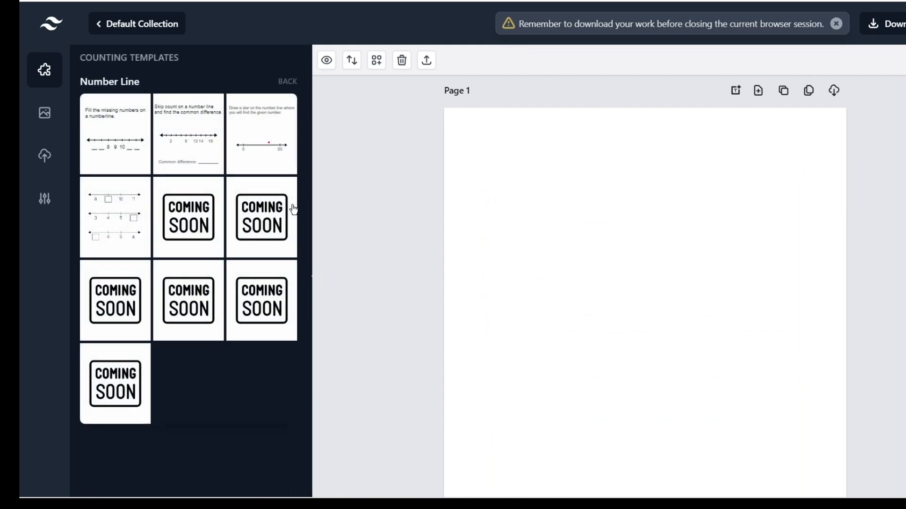
pyautogui.click(136, 143)
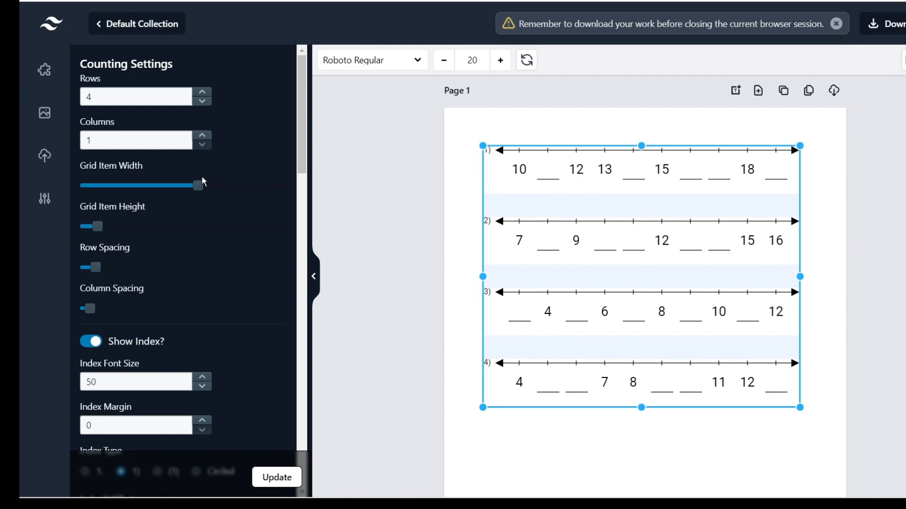
# Rebuild the number line worksheet with 6 rows.
pyautogui.click(202, 92)
pyautogui.click(202, 92)
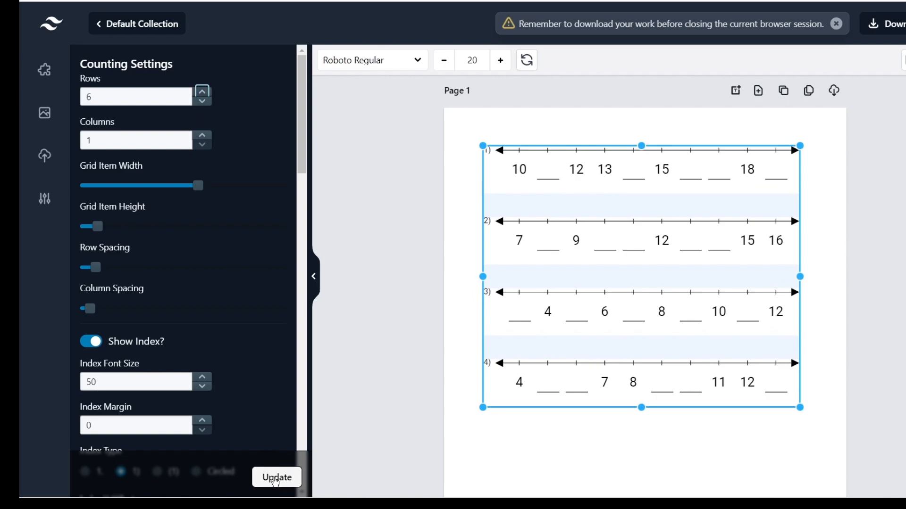
pyautogui.click(276, 478)
pyautogui.scroll(-1, 840, 253)
pyautogui.click(839, 253)
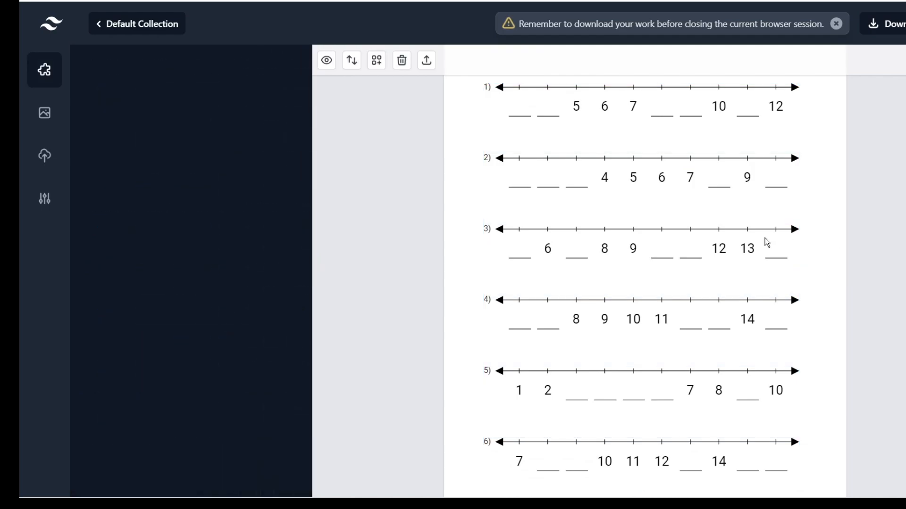
pyautogui.scroll(1, 766, 243)
pyautogui.click(574, 250)
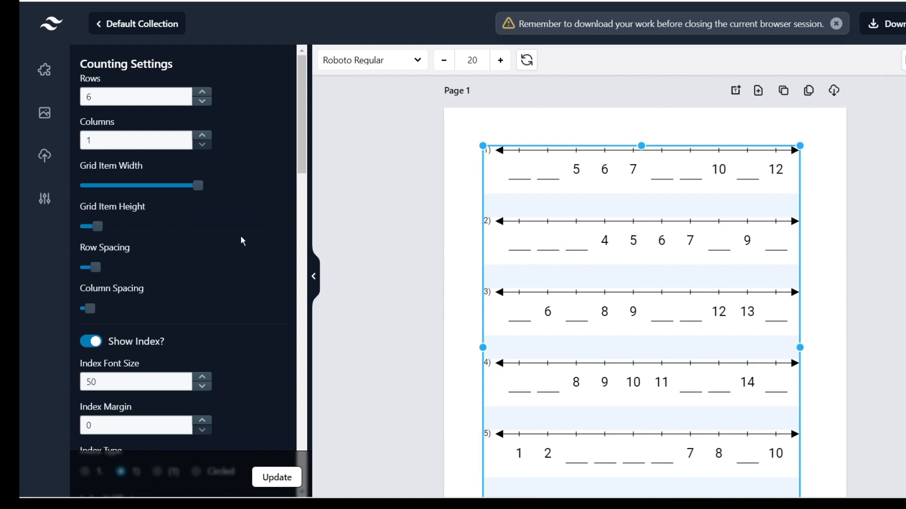
# Switch the sequence type to Skip By N and try skip amounts of 9, then 5.
pyautogui.scroll(-10, 240, 238)
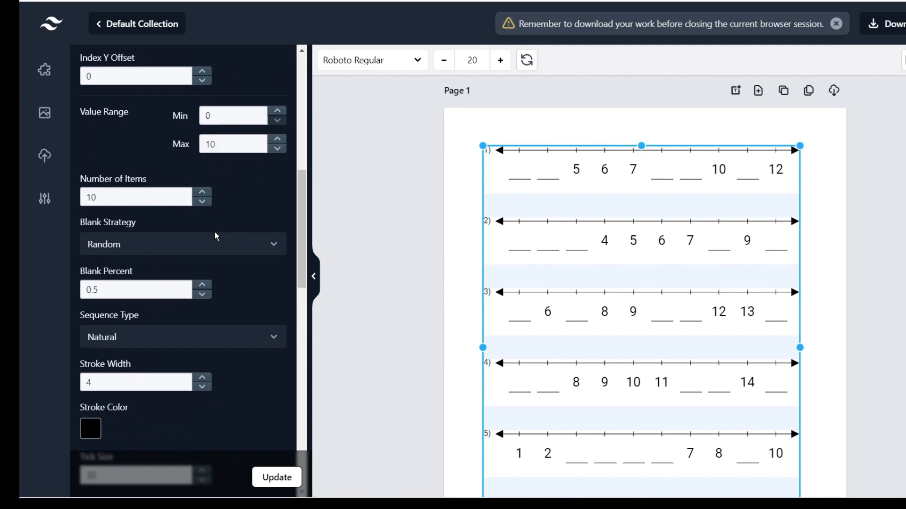
pyautogui.click(169, 343)
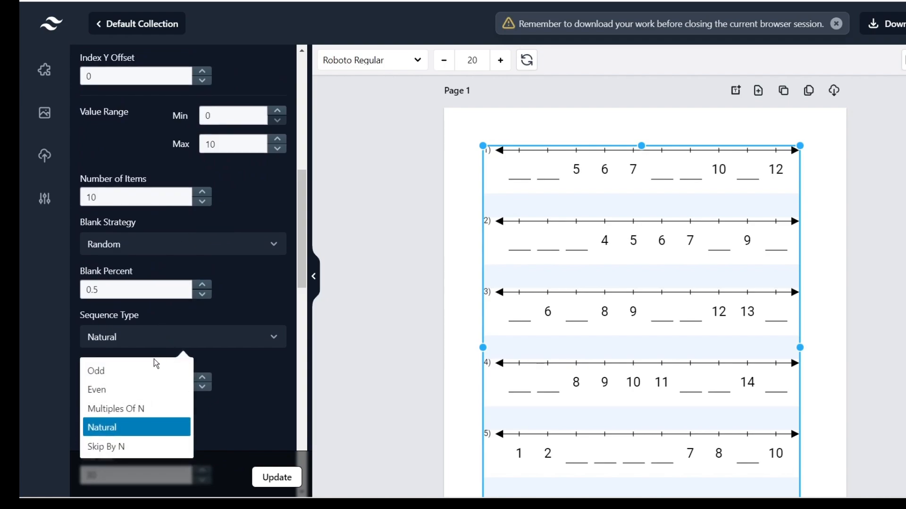
pyautogui.click(140, 452)
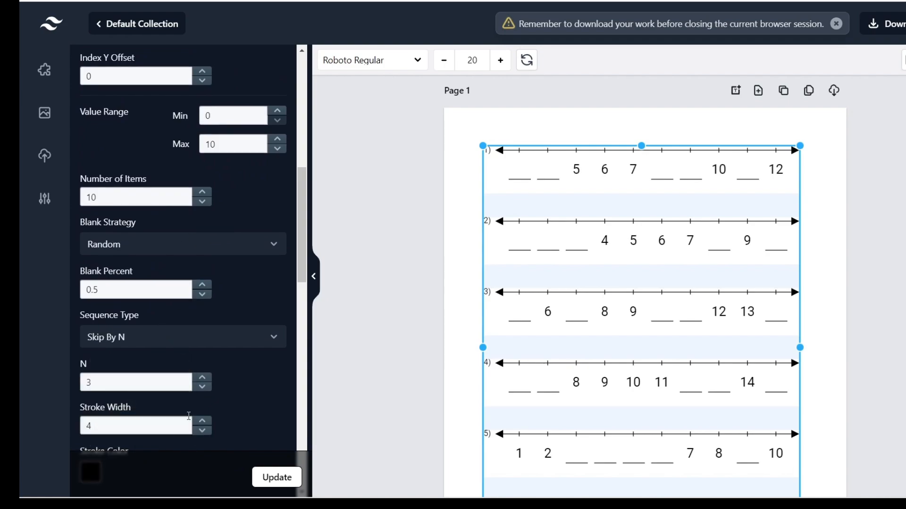
pyautogui.scroll(-1, 222, 370)
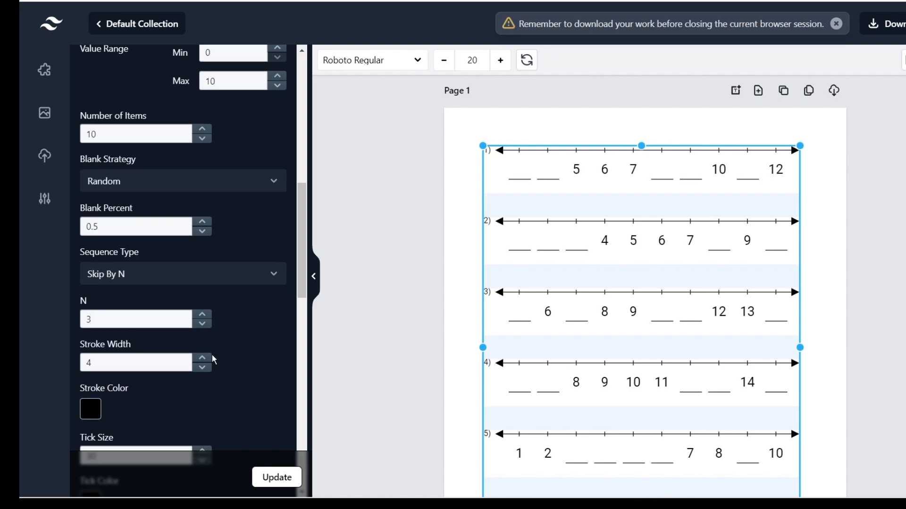
pyautogui.click(202, 314)
pyautogui.click(202, 315)
pyautogui.click(202, 314)
pyautogui.click(202, 315)
pyautogui.click(202, 315)
pyautogui.click(202, 315)
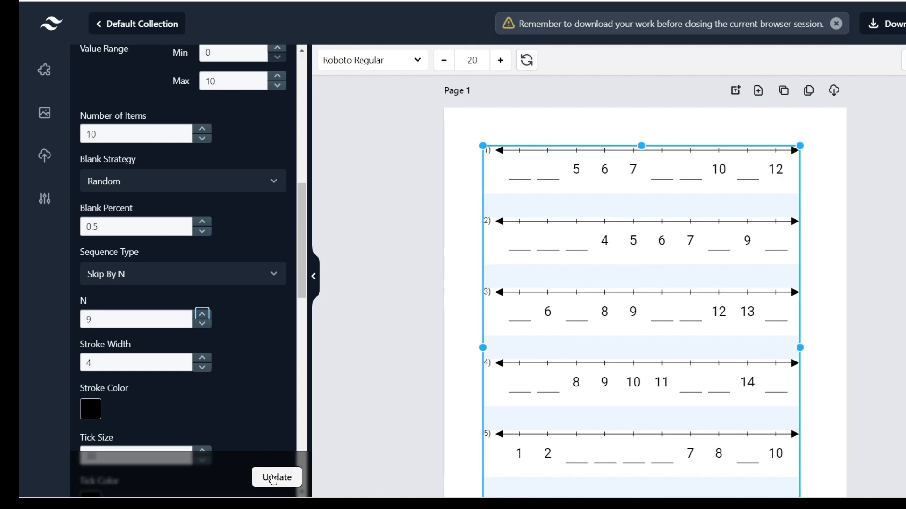
pyautogui.click(267, 477)
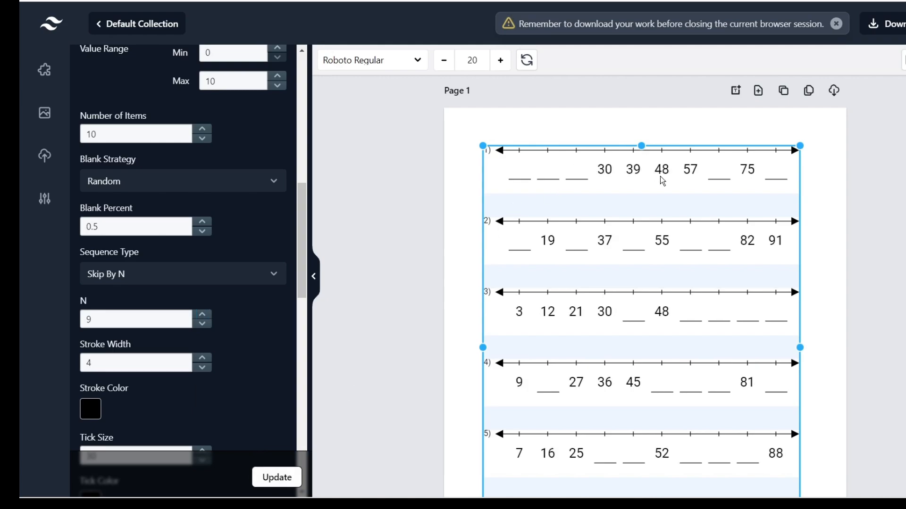
pyautogui.click(202, 323)
pyautogui.click(202, 323)
pyautogui.click(202, 324)
pyautogui.click(202, 323)
pyautogui.click(266, 478)
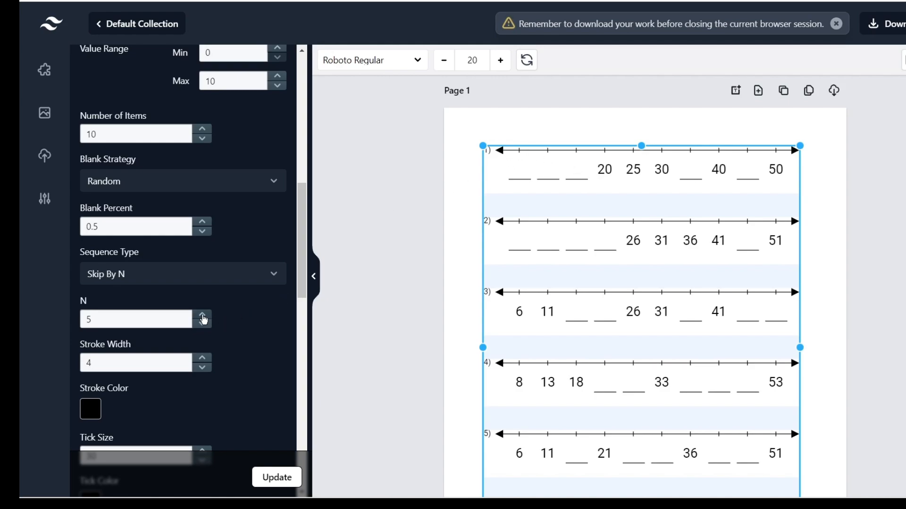
# Raise the skip amount to 24 and regenerate the number lines.
pyautogui.tripleClick(202, 315)
pyautogui.tripleClick(202, 315)
pyautogui.click(202, 315)
pyautogui.tripleClick(202, 314)
pyautogui.tripleClick(201, 315)
pyautogui.click(202, 315)
pyautogui.tripleClick(202, 315)
pyautogui.doubleClick(202, 315)
pyautogui.click(271, 477)
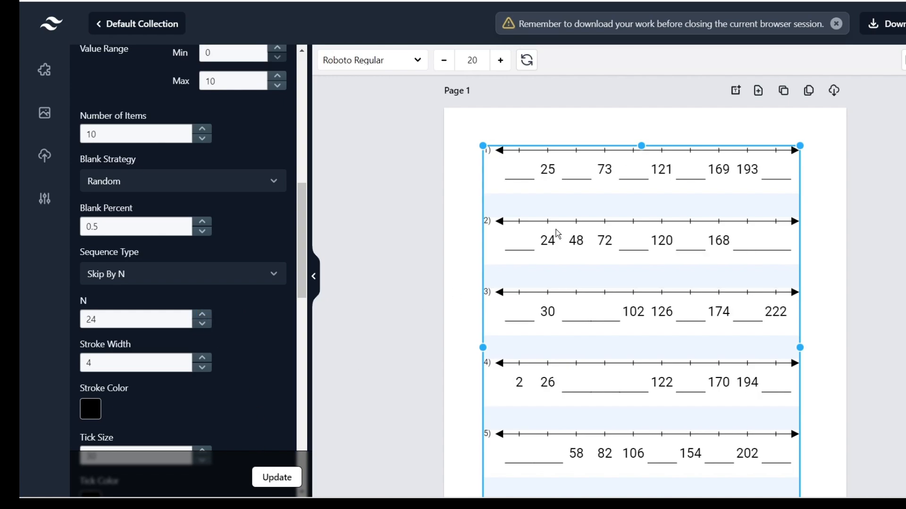
# Try counting by 10s, then delete the number line worksheet from Page 1.
pyautogui.tripleClick(203, 324)
pyautogui.tripleClick(202, 324)
pyautogui.click(202, 324)
pyautogui.tripleClick(203, 324)
pyautogui.tripleClick(202, 323)
pyautogui.click(203, 324)
pyautogui.click(280, 474)
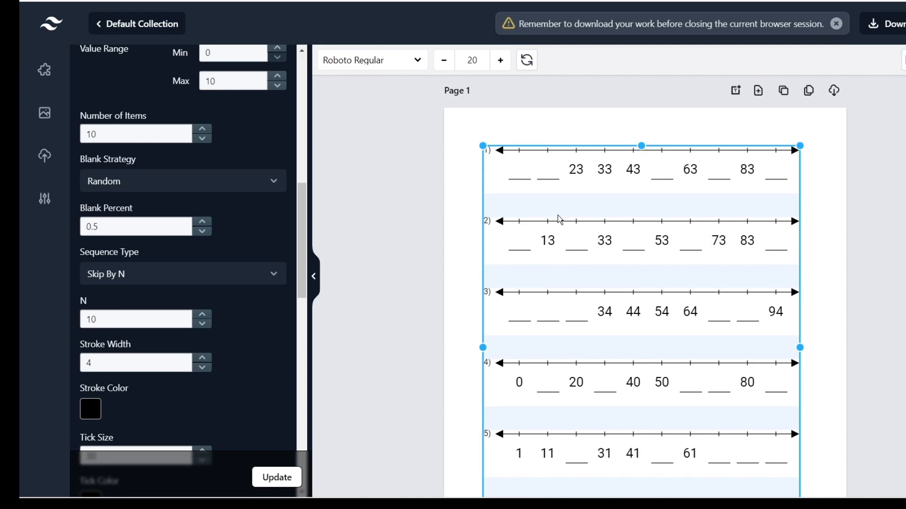
pyautogui.press('Delete')
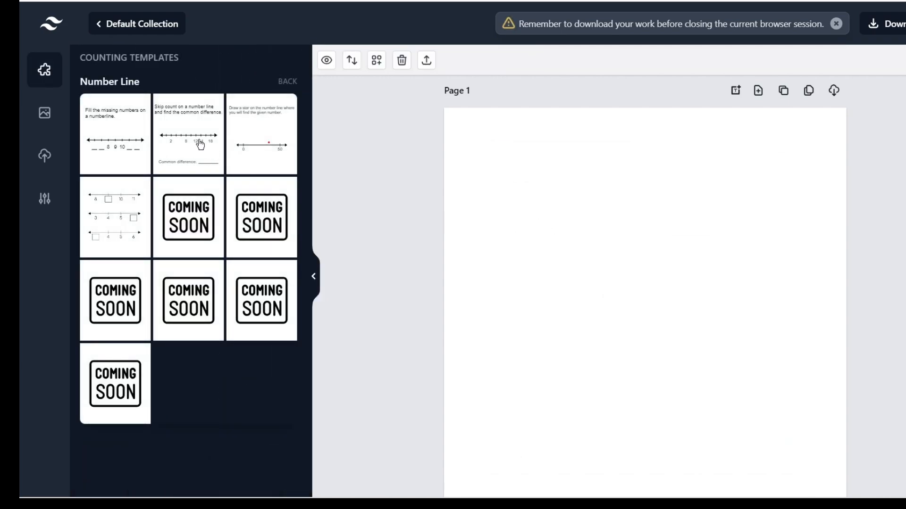
# Add common-difference skip-count number lines to Page 1, a new page, and the draw-a-star template.
pyautogui.click(197, 144)
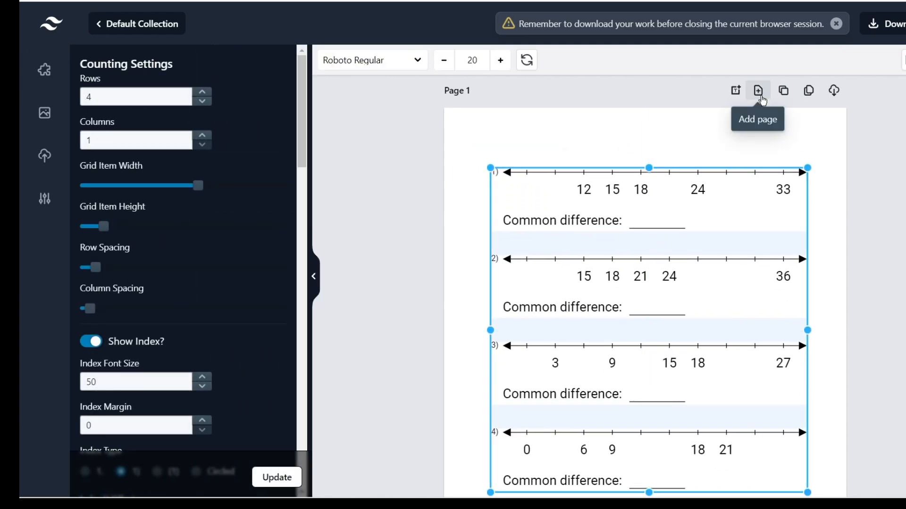
pyautogui.click(758, 91)
pyautogui.click(238, 123)
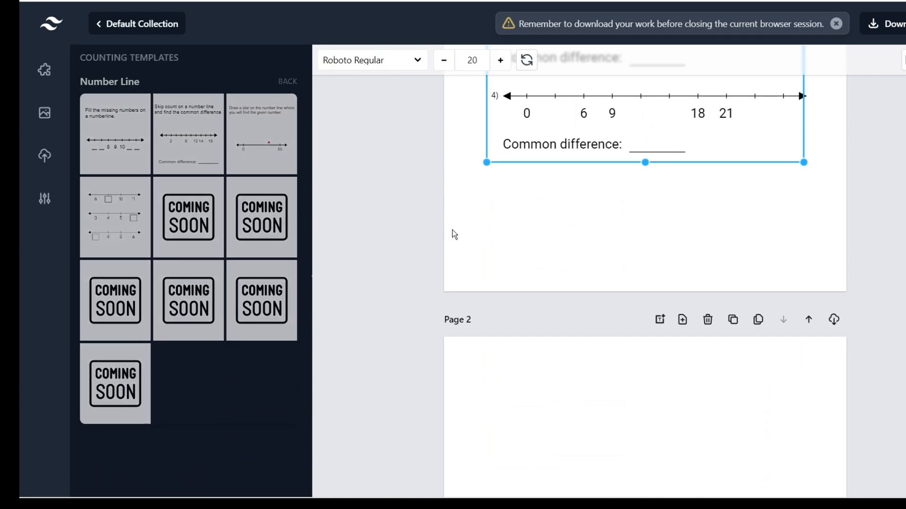
pyautogui.scroll(-4, 661, 291)
# Put the 0–50 number line template on Page 2, then add a blank Page 3.
pyautogui.click(654, 297)
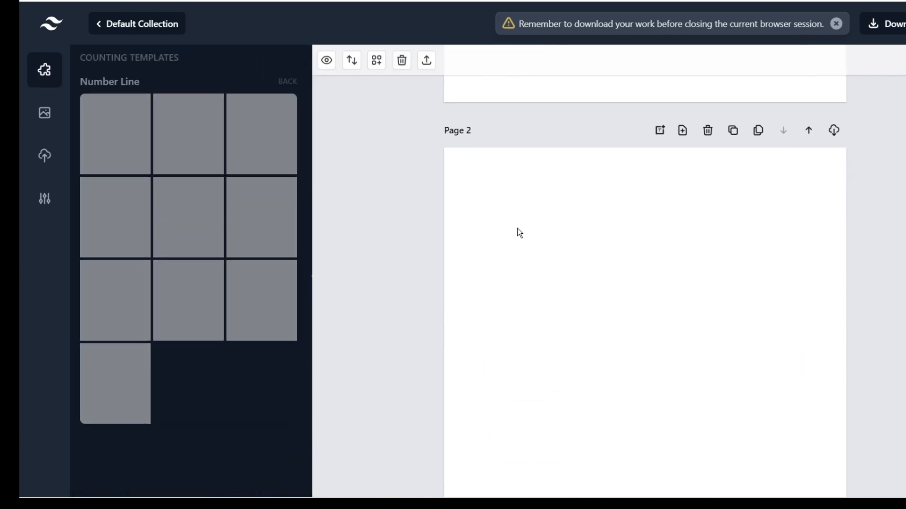
pyautogui.click(276, 144)
pyautogui.scroll(-3, 639, 311)
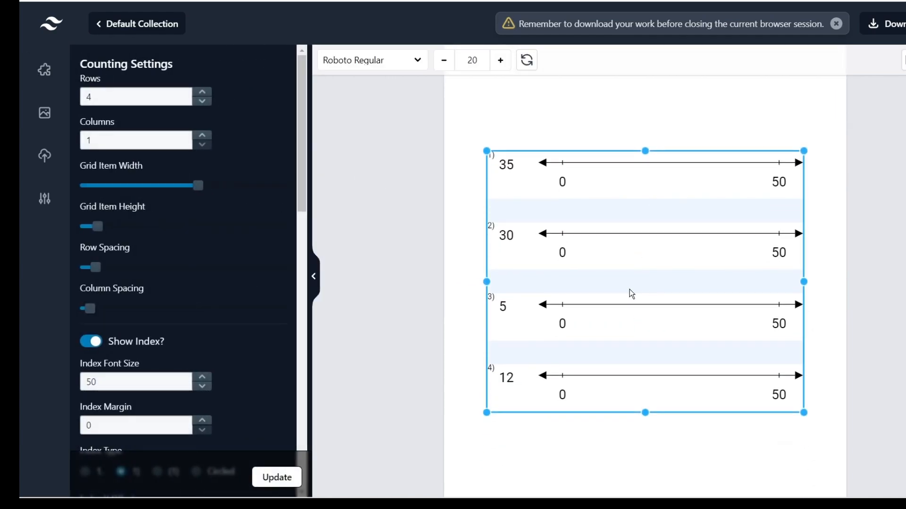
pyautogui.moveTo(630, 287); pyautogui.dragTo(632, 261)
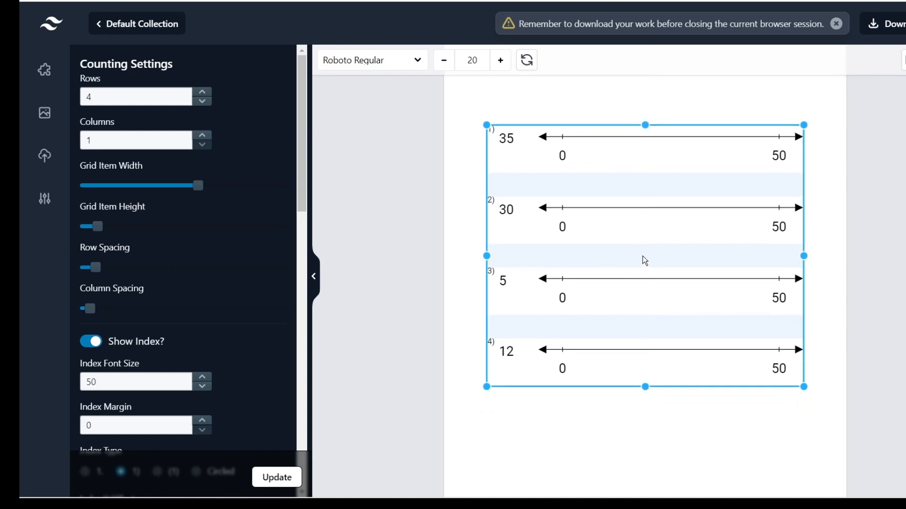
pyautogui.scroll(2, 645, 255)
pyautogui.click(682, 134)
pyautogui.scroll(-1, 637, 339)
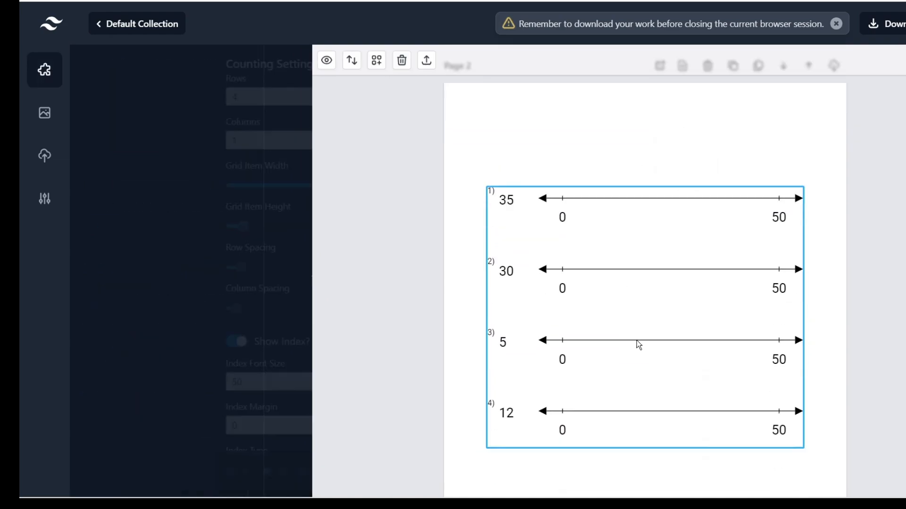
pyautogui.scroll(-5, 632, 339)
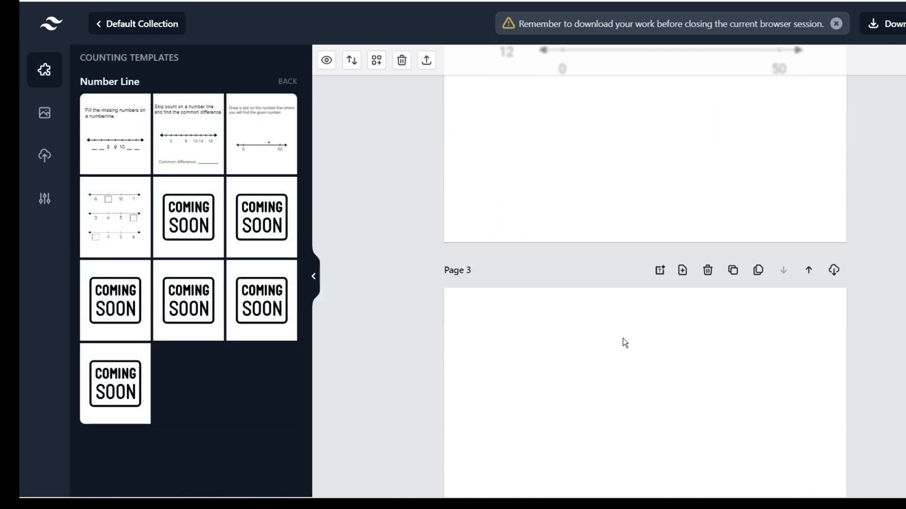
pyautogui.click(117, 227)
pyautogui.scroll(-3, 639, 254)
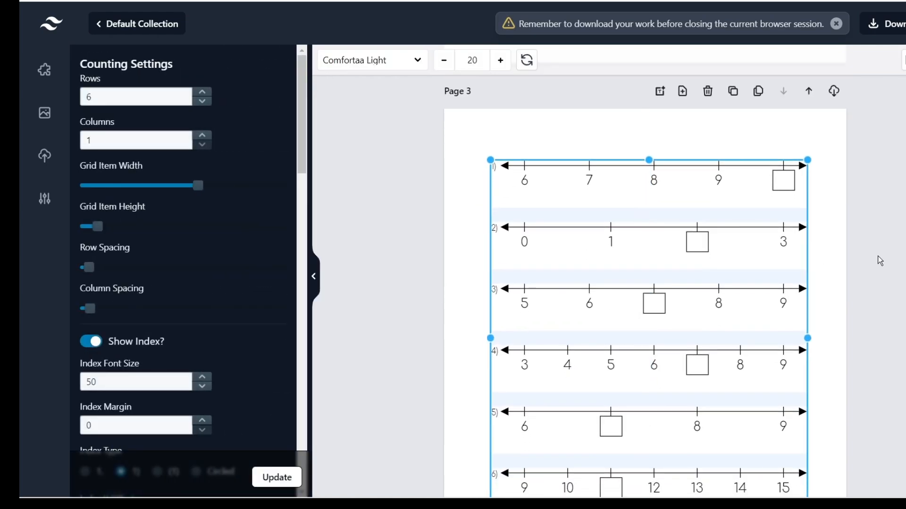
pyautogui.scroll(-1, 834, 261)
pyautogui.scroll(-10, 213, 319)
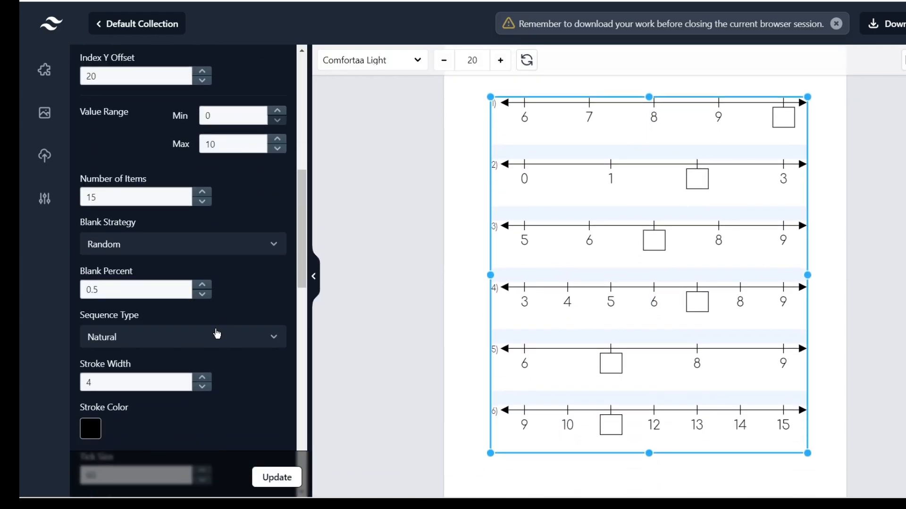
pyautogui.click(216, 334)
pyautogui.click(151, 444)
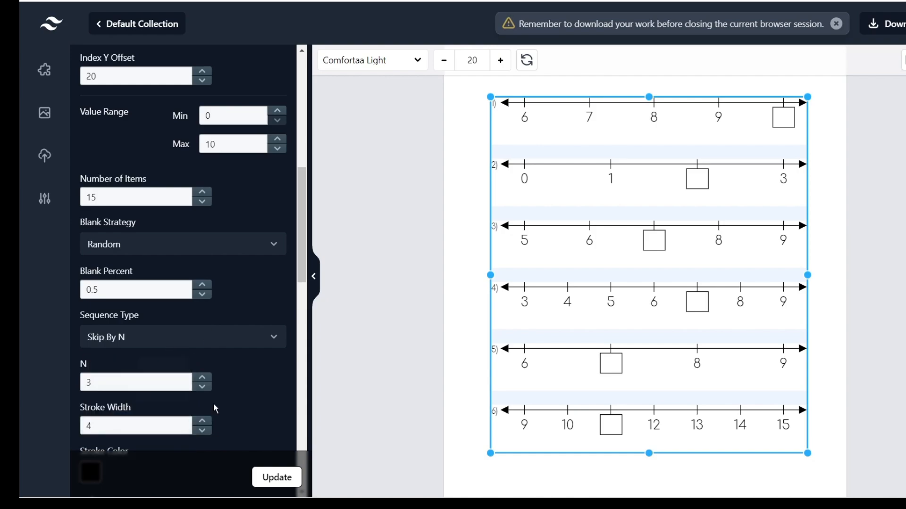
pyautogui.click(201, 378)
pyautogui.click(269, 477)
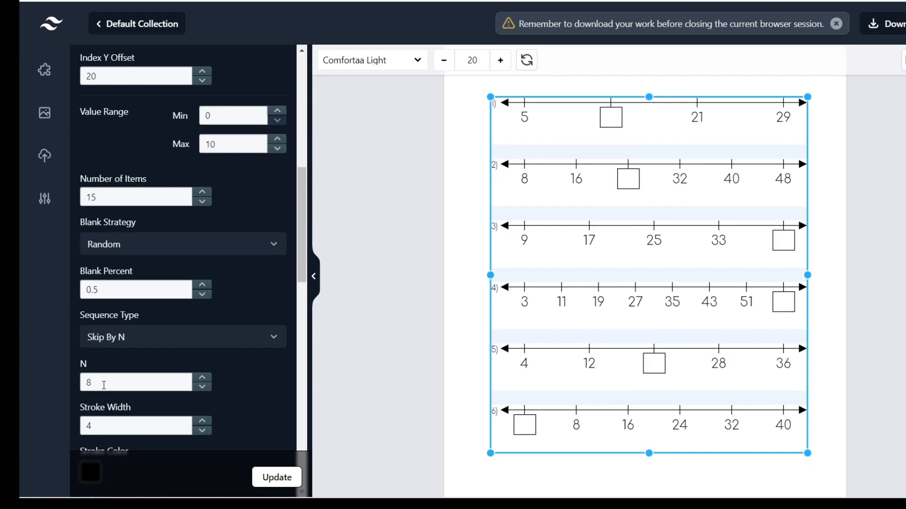
pyautogui.press('Delete')
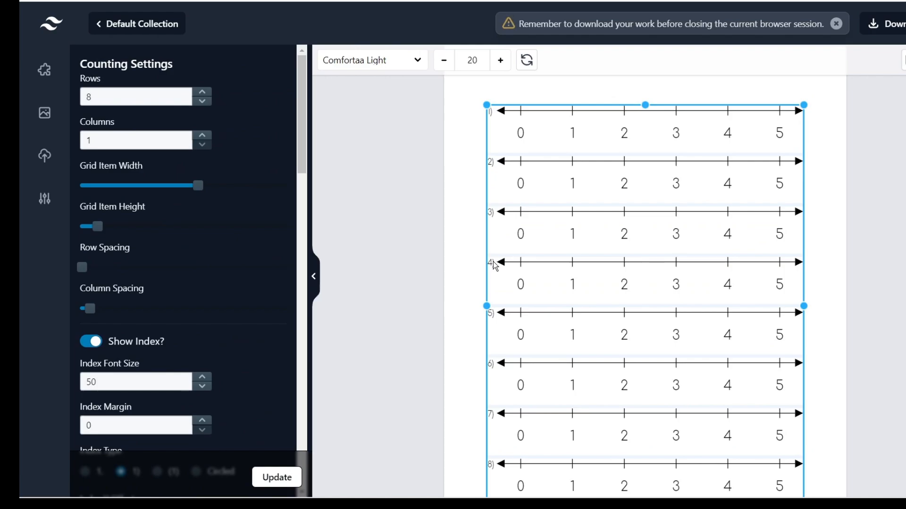
pyautogui.press('Delete')
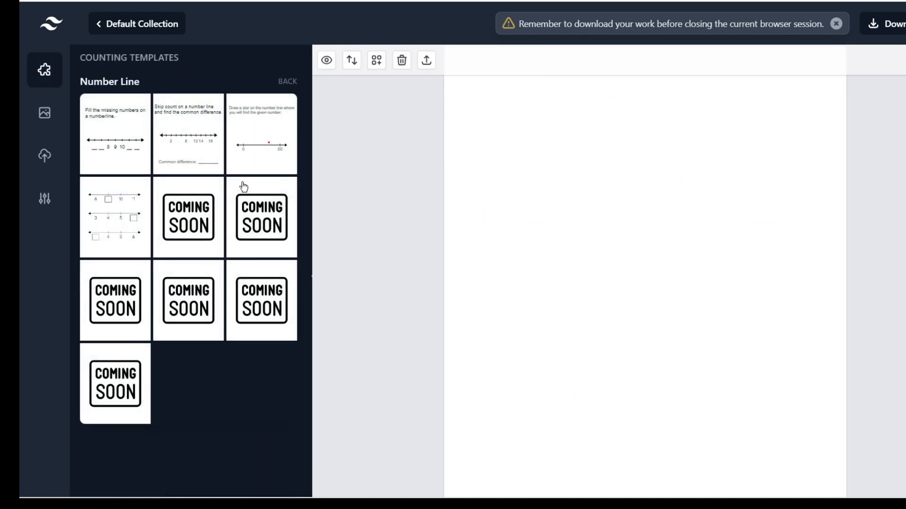
# Try the 0–10 and 0–20 number-line templates, settling on an unnumbered number-line worksheet.
pyautogui.click(203, 210)
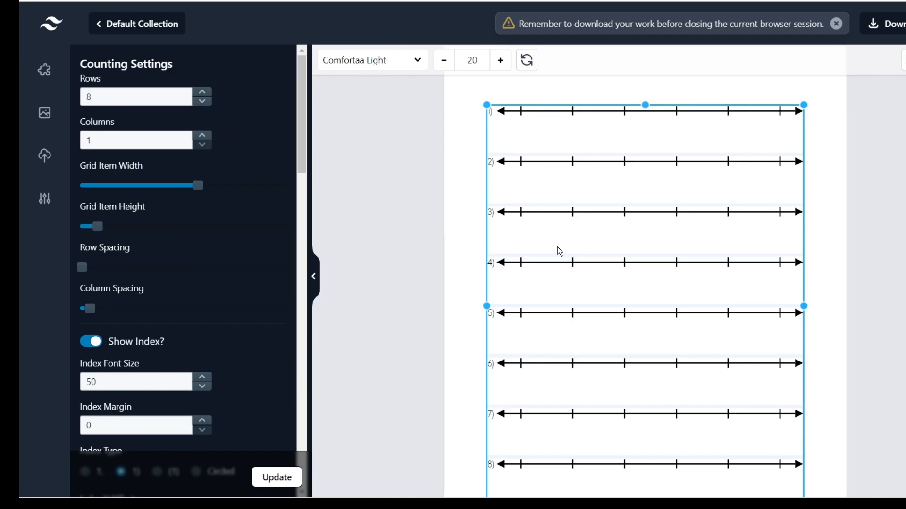
pyautogui.press('Delete')
pyautogui.click(249, 283)
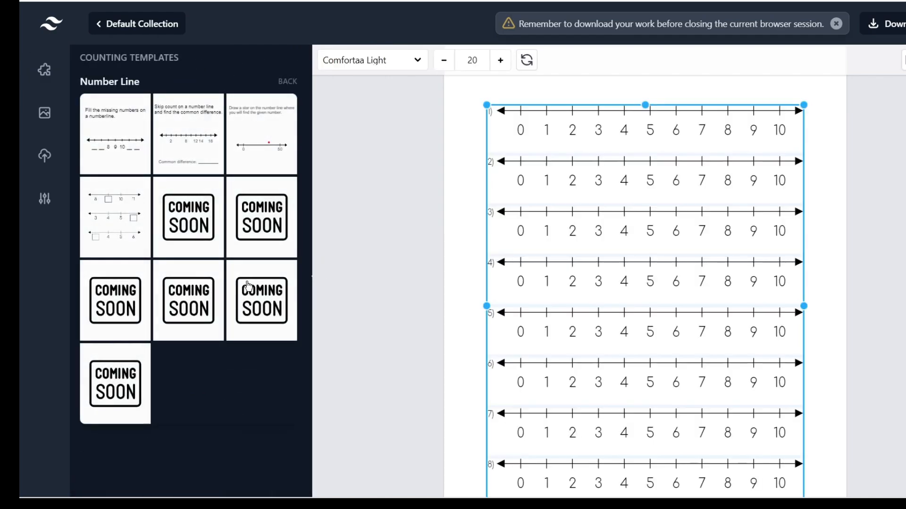
pyautogui.press('Delete')
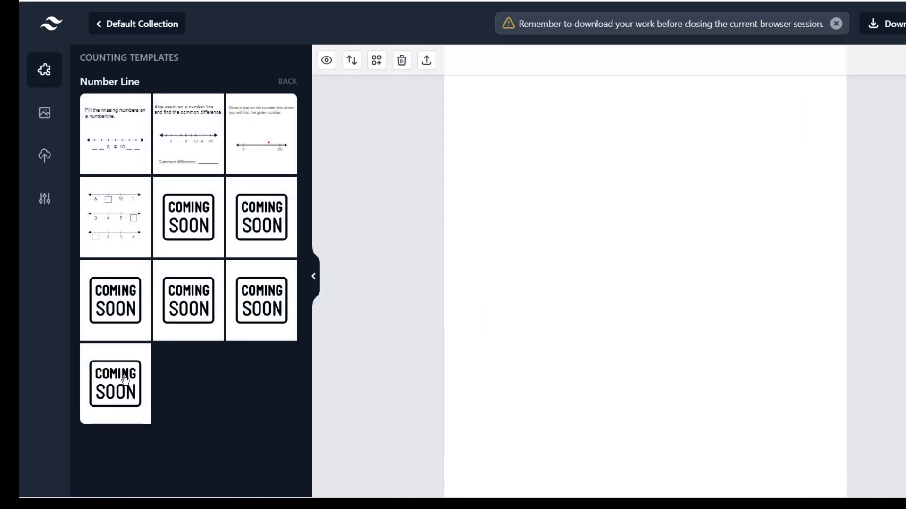
pyautogui.click(115, 217)
pyautogui.moveTo(627, 259); pyautogui.dragTo(627, 255)
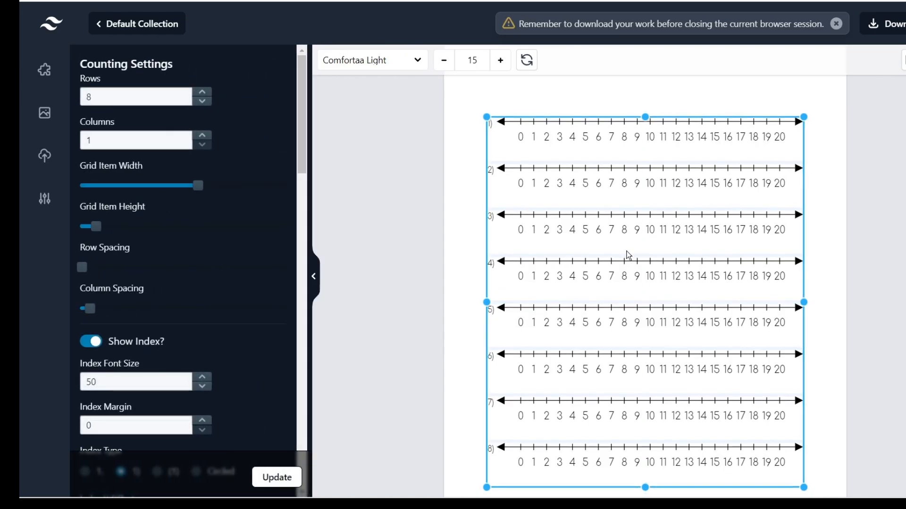
pyautogui.press('Delete')
pyautogui.click(213, 238)
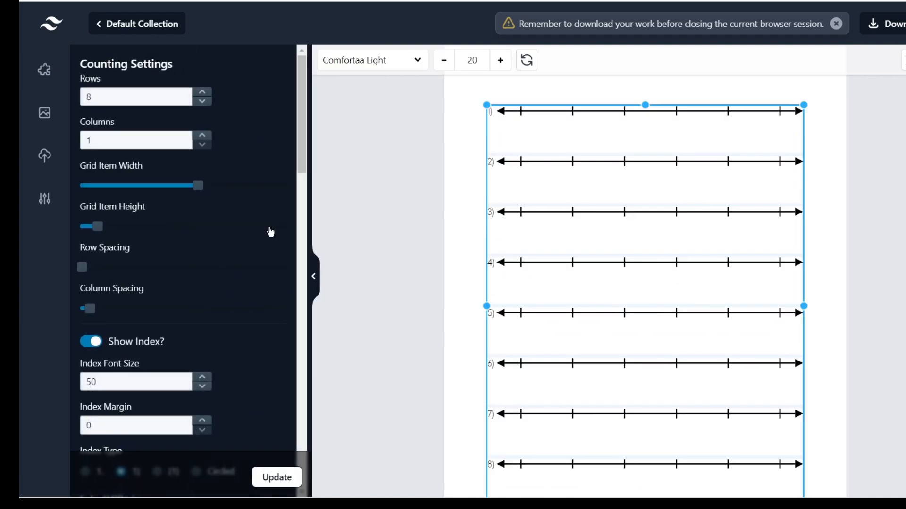
# Make the number lines skip count by 8.
pyautogui.scroll(-5, 270, 232)
pyautogui.click(183, 274)
pyautogui.click(160, 384)
pyautogui.click(202, 314)
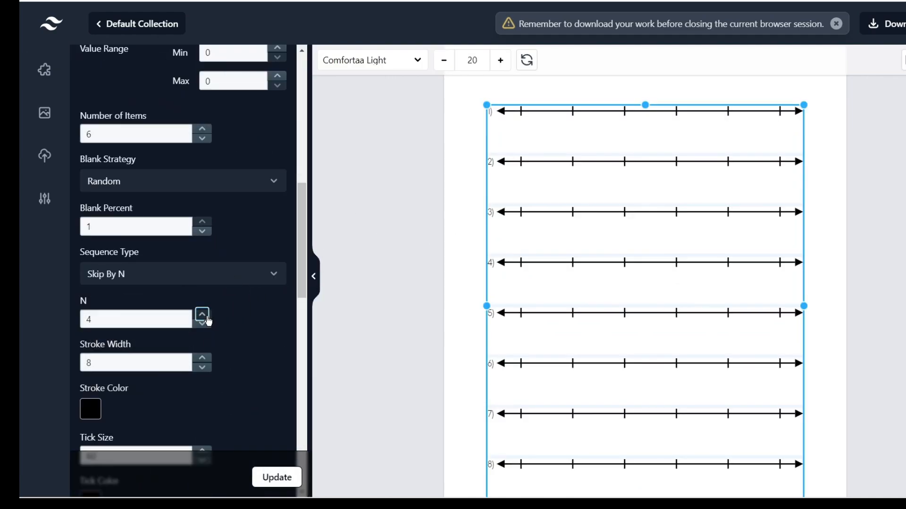
pyautogui.click(202, 314)
pyautogui.click(202, 314)
pyautogui.click(202, 314)
pyautogui.click(202, 314)
pyautogui.click(267, 478)
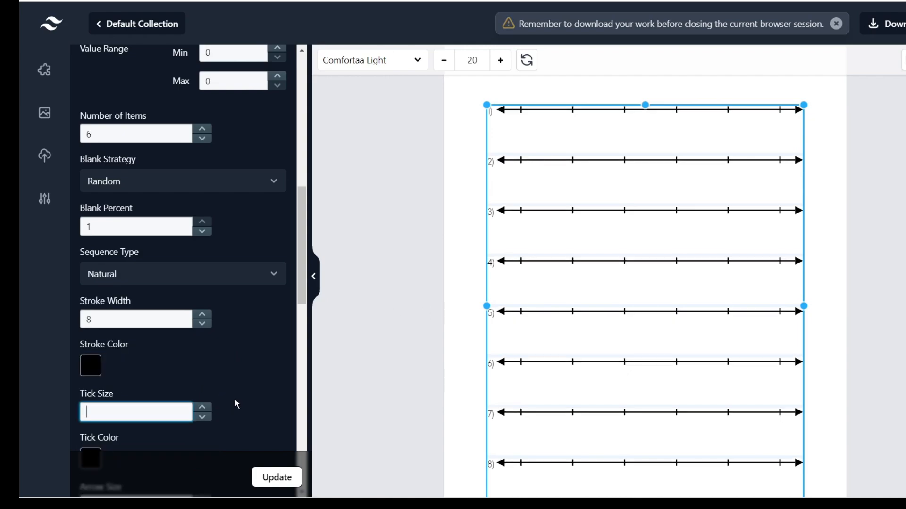
# Change the number line stroke colour to purple A029E2.
pyautogui.scroll(-1, 229, 380)
pyautogui.click(90, 303)
pyautogui.moveTo(189, 297); pyautogui.dragTo(265, 213)
pyautogui.click(244, 340)
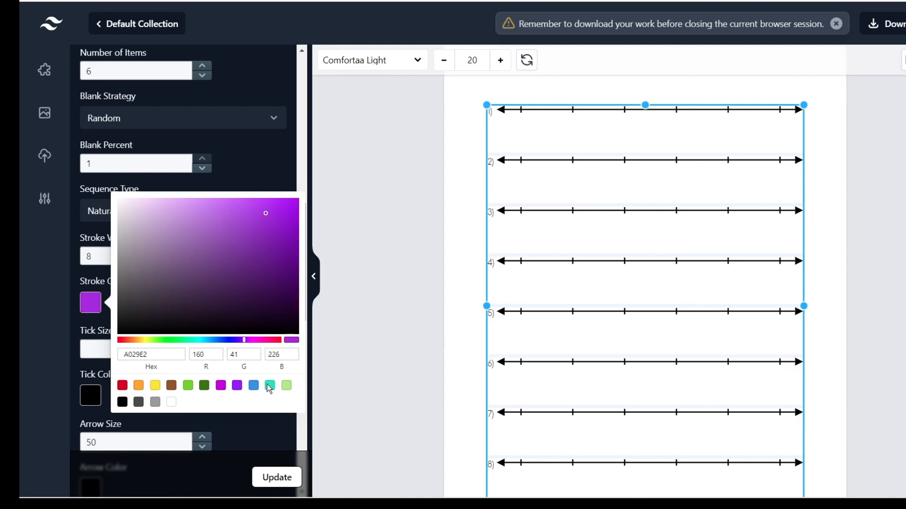
pyautogui.click(245, 449)
pyautogui.click(279, 476)
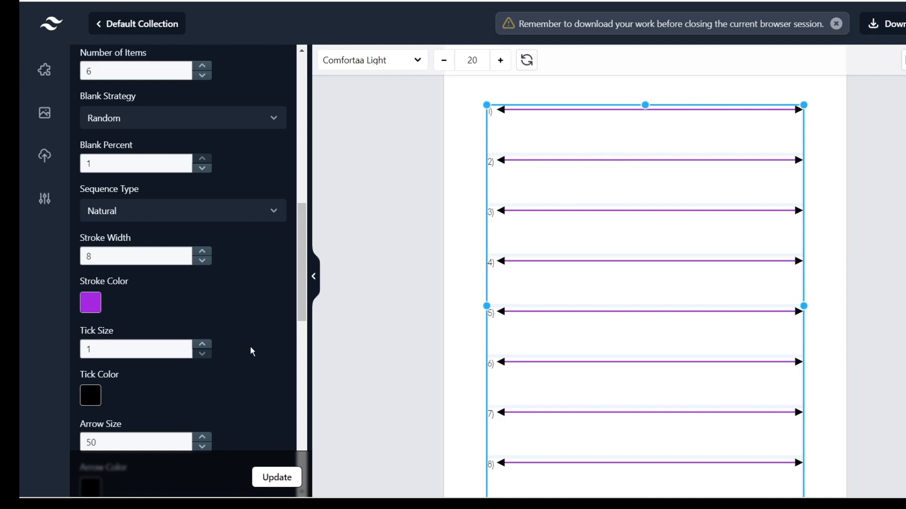
# Set the tick size to 78 so tick marks appear.
pyautogui.doubleClick(202, 345)
pyautogui.moveTo(160, 349); pyautogui.dragTo(60, 348)
pyautogui.write('78')
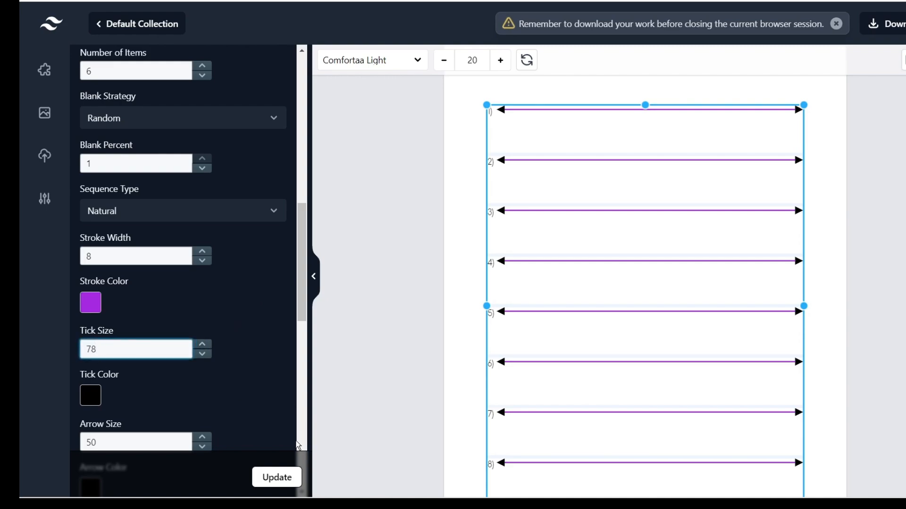
pyautogui.click(280, 484)
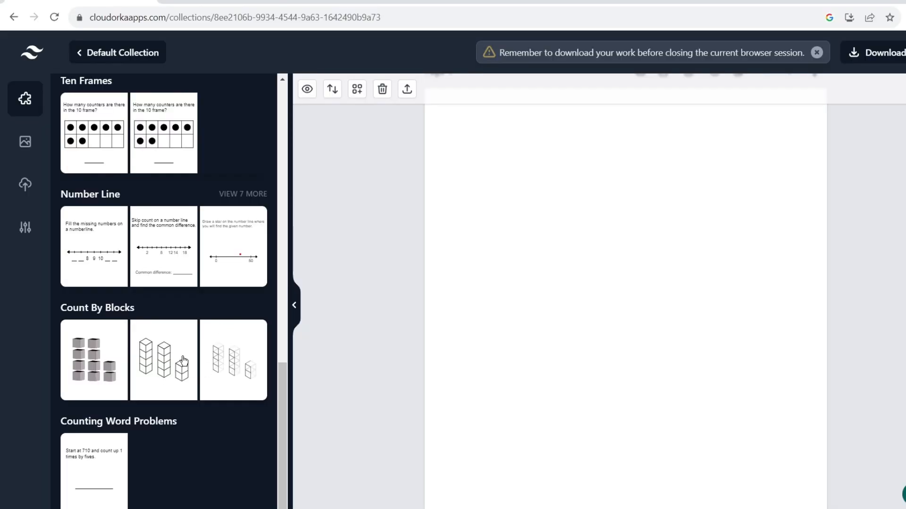
# Add the Counting Word Problems worksheet to Page 4 and select it for editing.
pyautogui.click(113, 463)
pyautogui.scroll(1, 740, 238)
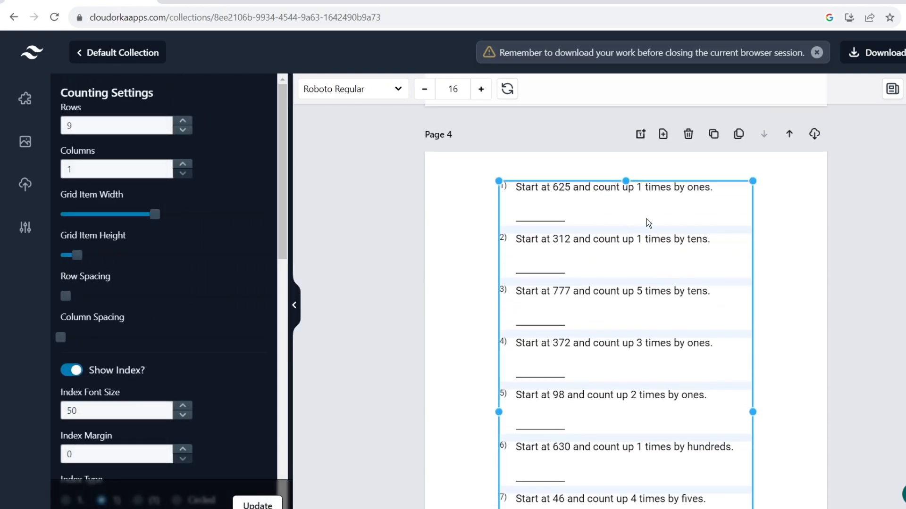
pyautogui.moveTo(646, 219); pyautogui.dragTo(619, 218)
pyautogui.scroll(-2, 700, 257)
pyautogui.scroll(1, 679, 263)
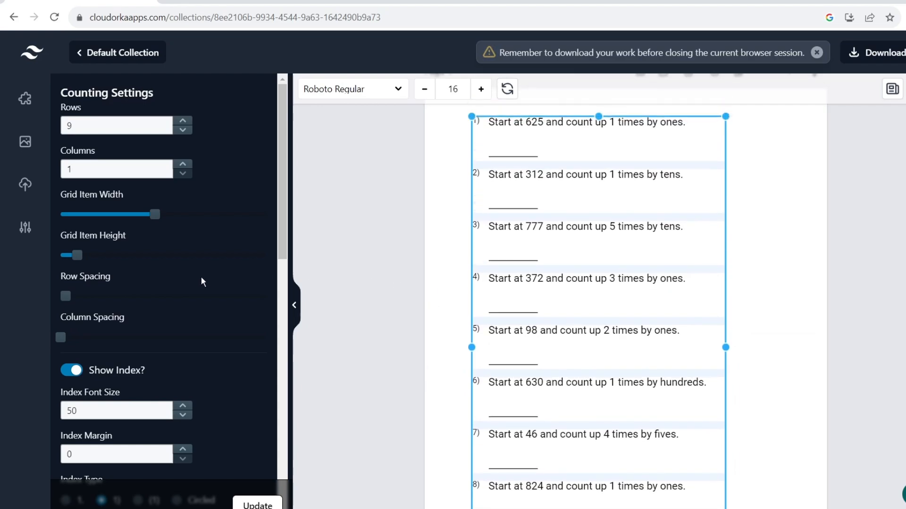
pyautogui.scroll(-3, 194, 278)
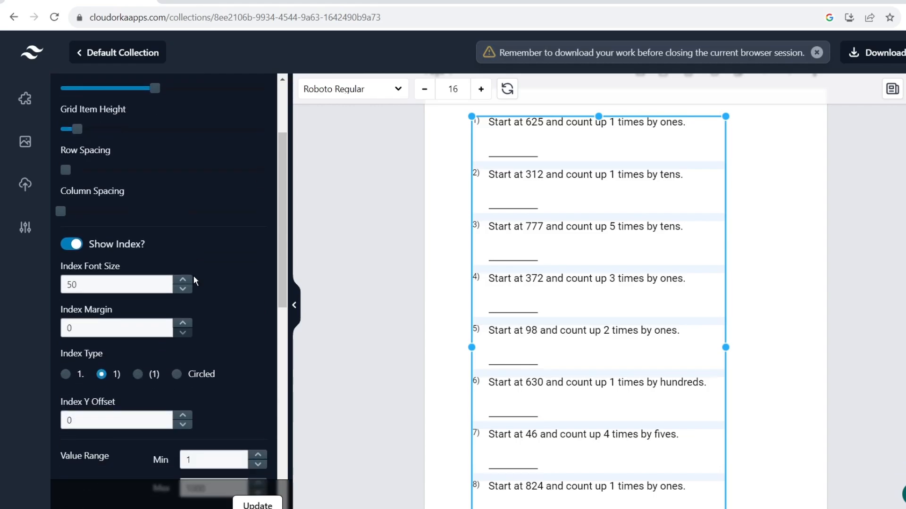
pyautogui.scroll(2, 193, 275)
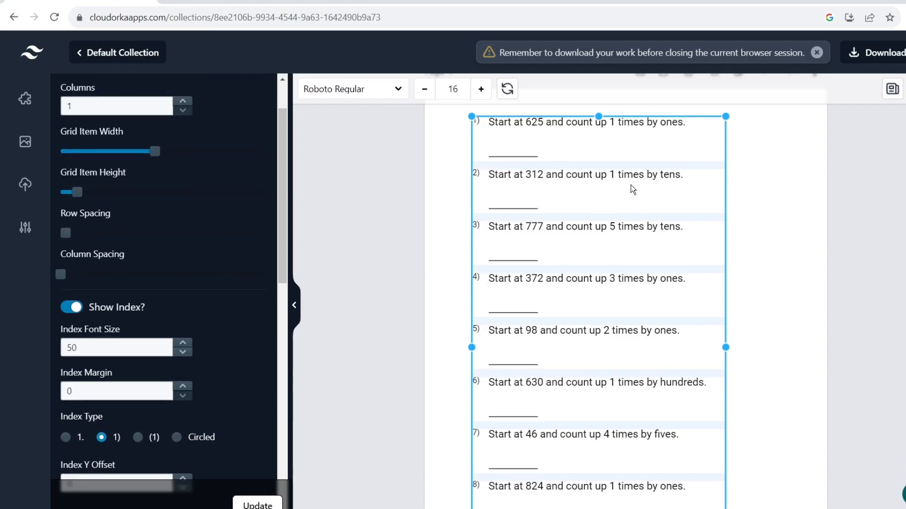
pyautogui.click(805, 210)
pyautogui.click(656, 220)
pyautogui.scroll(-5, 183, 294)
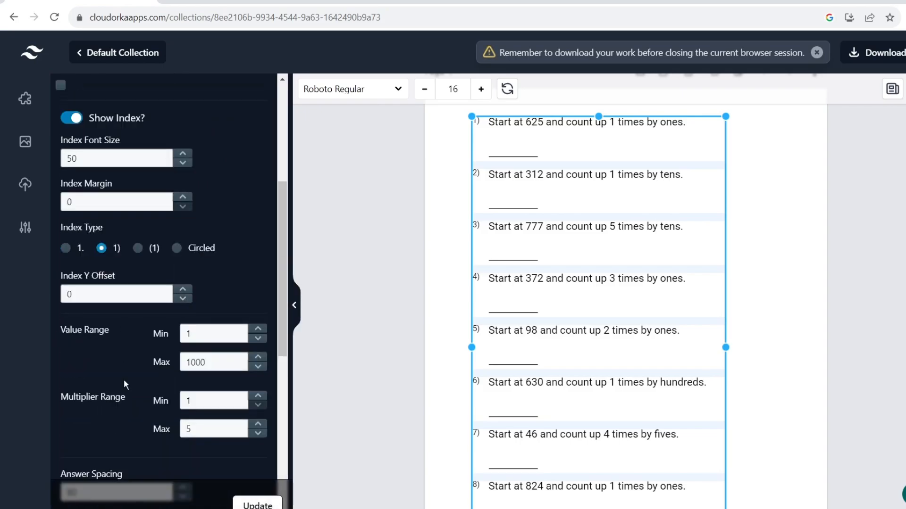
# Set starting values to 50–300 and the multiplier range to 2–10, then regenerate the problems.
pyautogui.click(206, 362)
pyautogui.moveTo(206, 362); pyautogui.dragTo(182, 360)
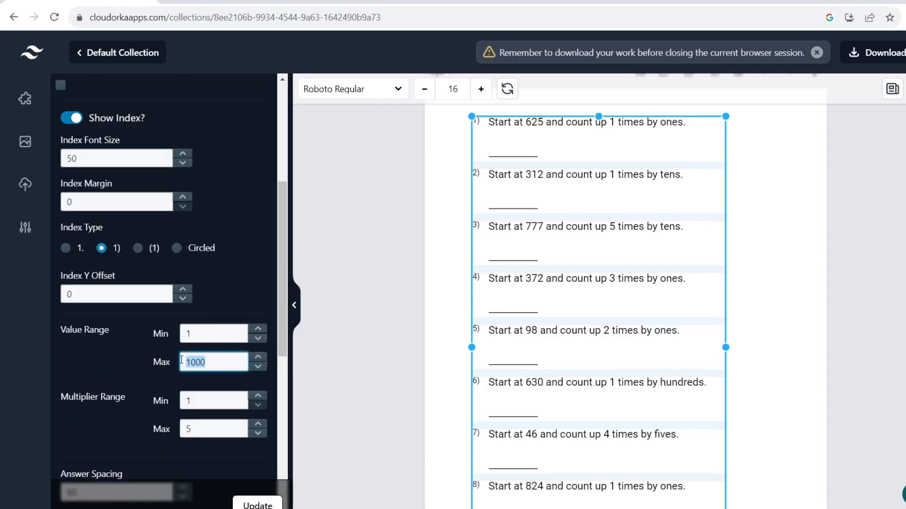
pyautogui.write('300')
pyautogui.moveTo(205, 334); pyautogui.dragTo(179, 335)
pyautogui.write('50')
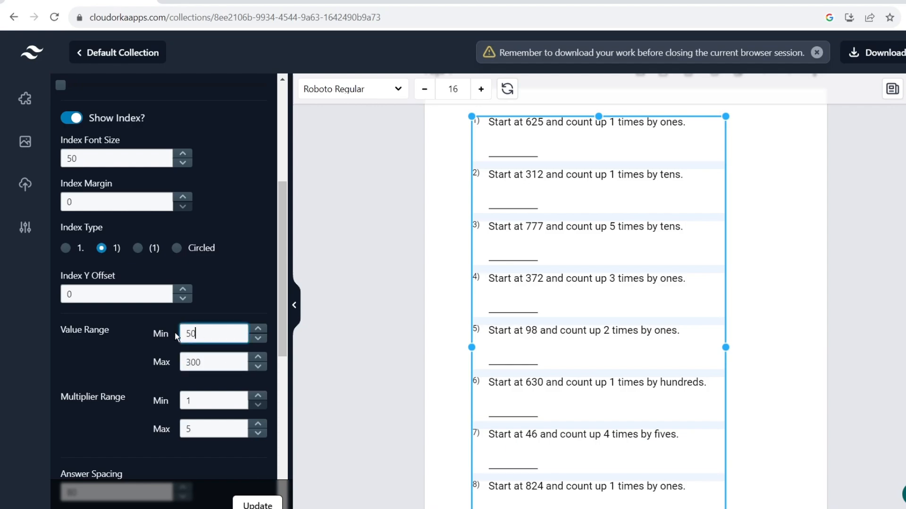
pyautogui.moveTo(203, 402); pyautogui.dragTo(181, 429)
pyautogui.write('2')
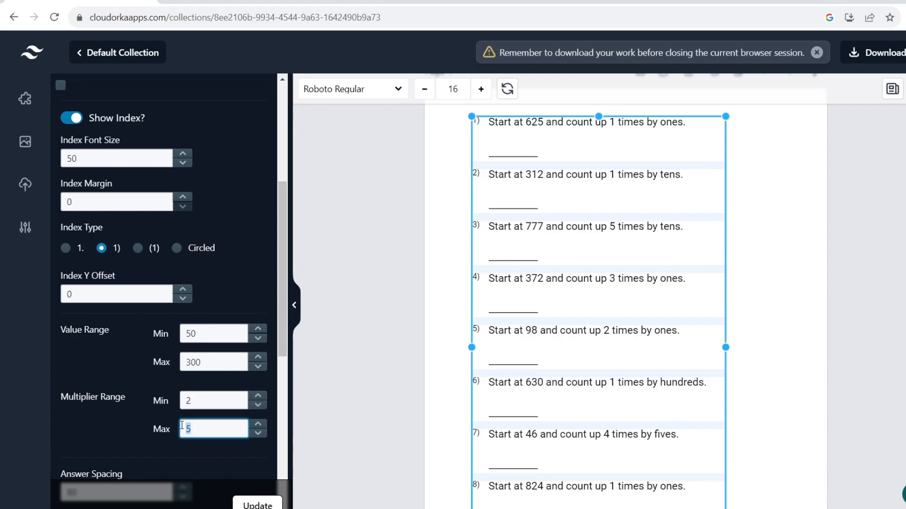
pyautogui.write('10')
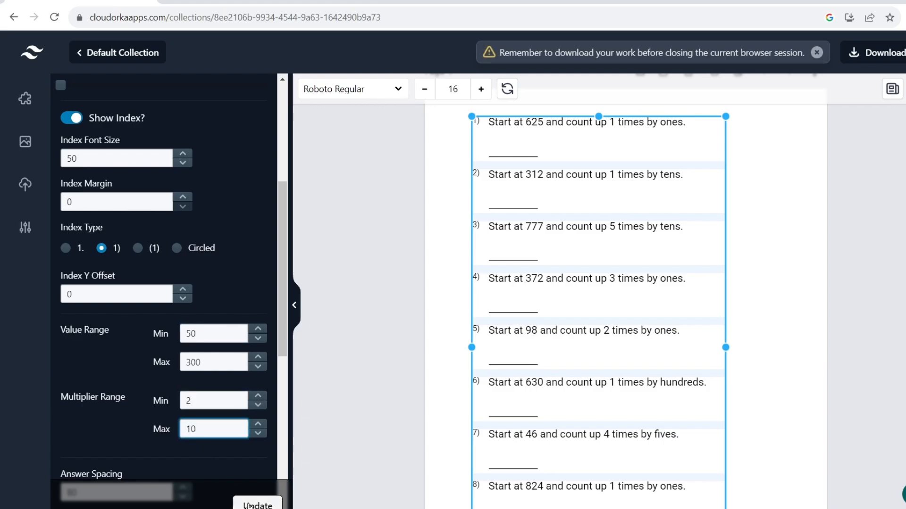
pyautogui.click(250, 506)
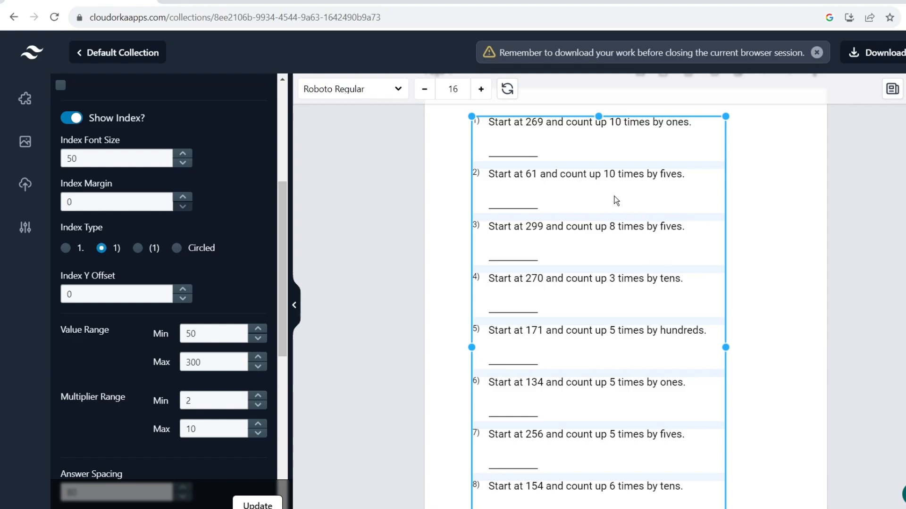
pyautogui.scroll(-4, 220, 350)
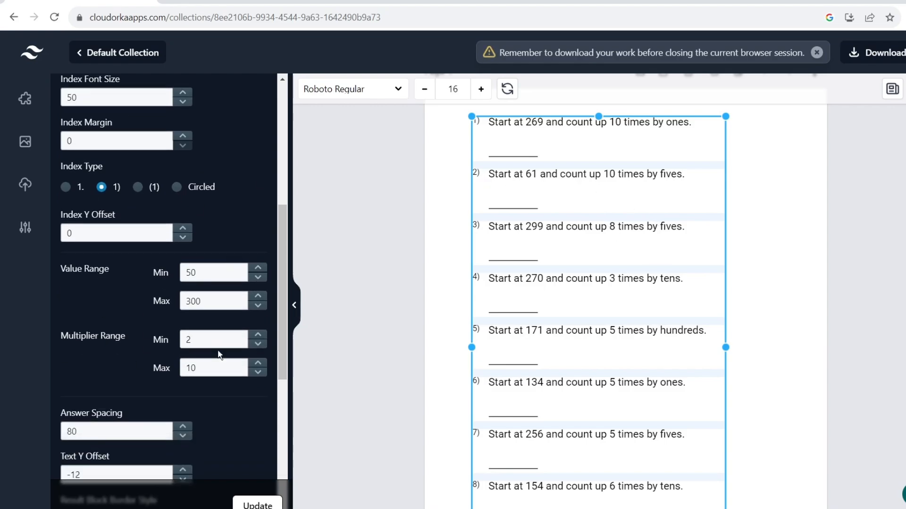
pyautogui.scroll(-5, 226, 334)
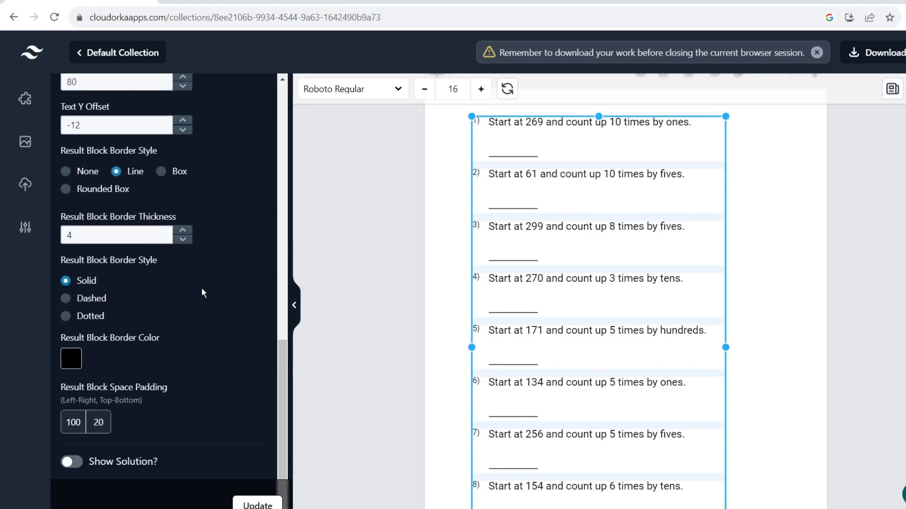
pyautogui.scroll(6, 165, 307)
pyautogui.scroll(5, 167, 308)
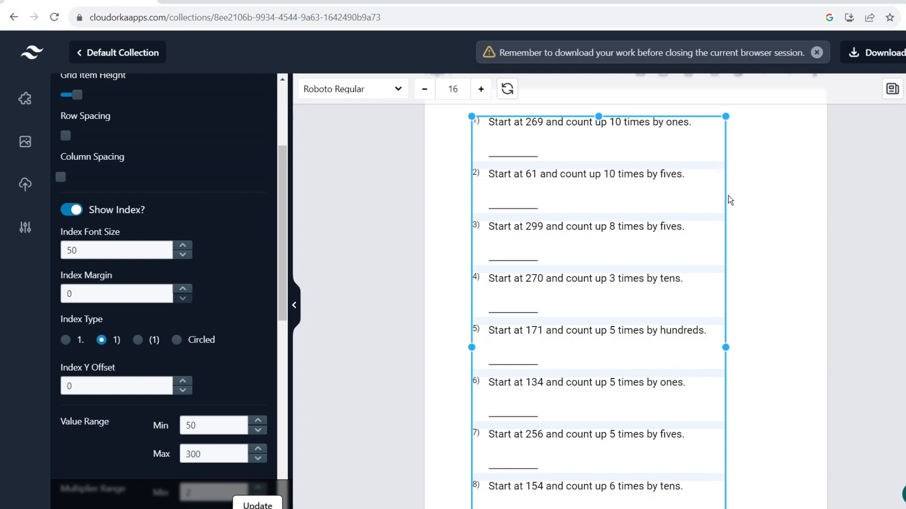
pyautogui.scroll(2, 726, 196)
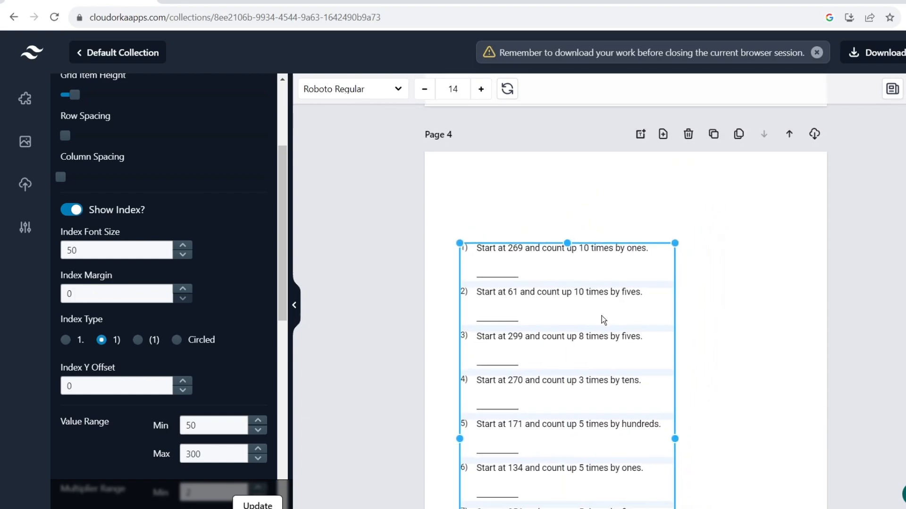
# Head Page 4 with 'Solve the word problems and write the correct answer', centred and narrowed.
pyautogui.click(893, 91)
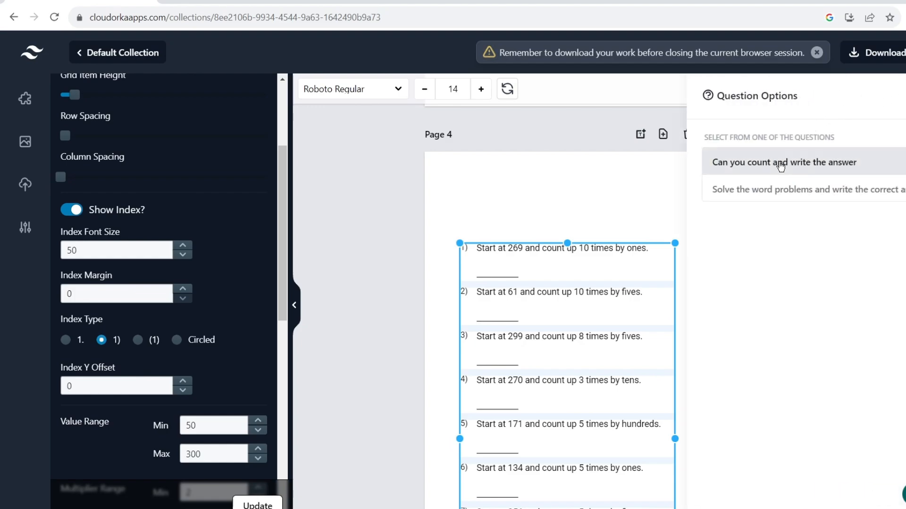
pyautogui.click(780, 191)
pyautogui.moveTo(528, 199); pyautogui.dragTo(540, 191)
pyautogui.moveTo(816, 212); pyautogui.dragTo(762, 206)
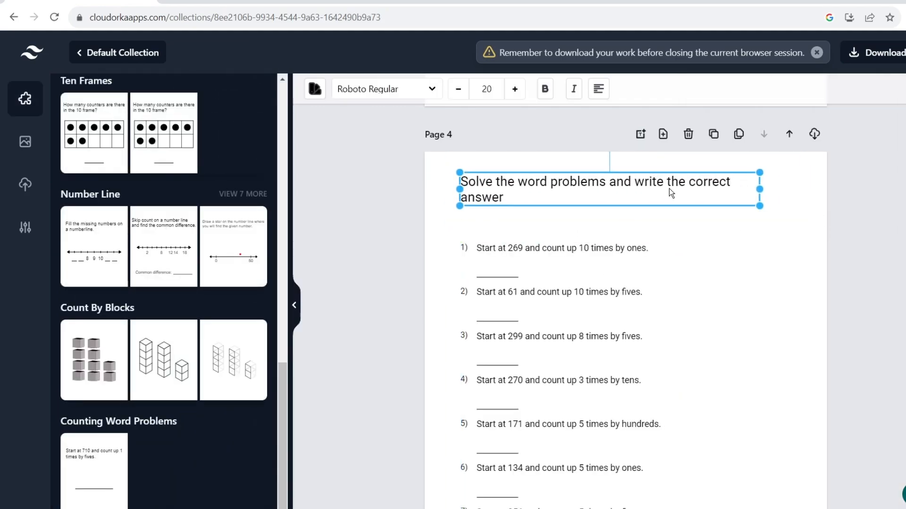
# Move the word problem list up under the heading.
pyautogui.click(593, 315)
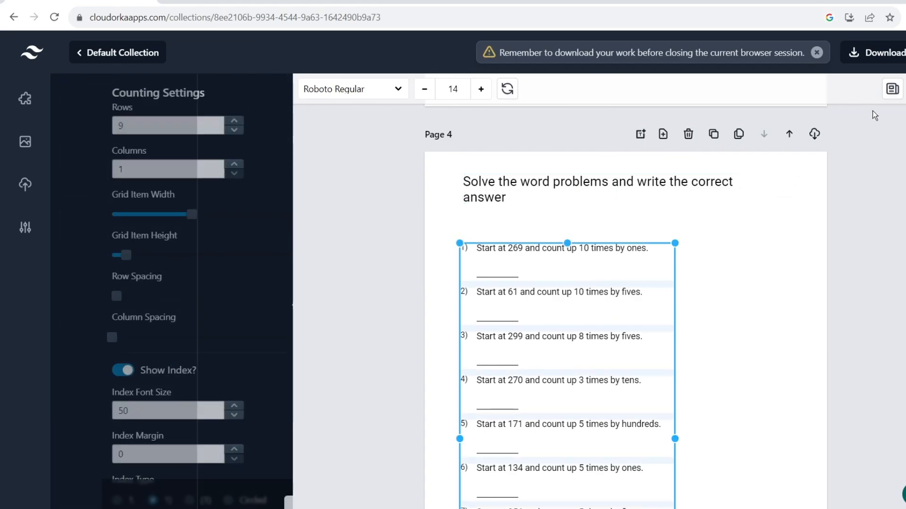
pyautogui.moveTo(663, 245); pyautogui.dragTo(663, 231)
pyautogui.scroll(-1, 754, 232)
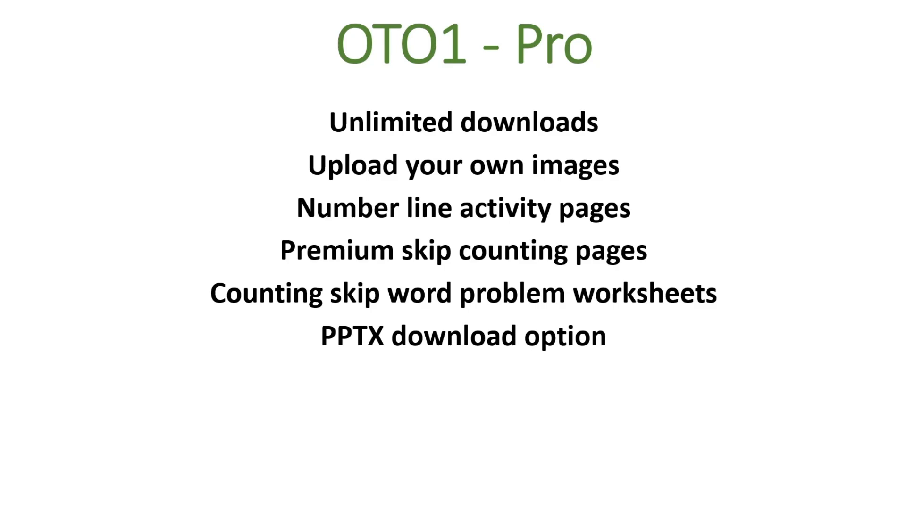
# Advance the OTO1 - Pro slide to show the Color palette options bullet.
pyautogui.press('Right')
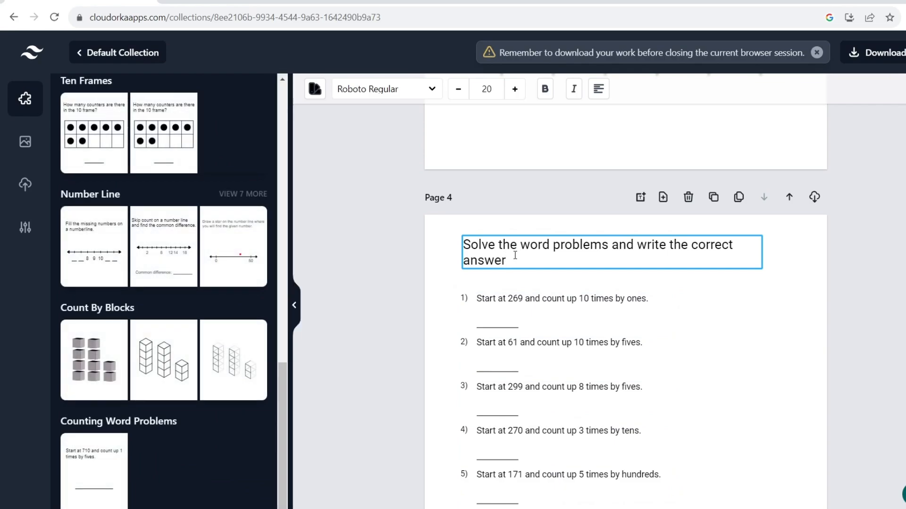
# Select the Page 4 heading text and change its font to Annie Use Your Telescope.
pyautogui.moveTo(514, 258); pyautogui.dragTo(457, 249)
pyautogui.click(502, 260)
pyautogui.click(412, 124)
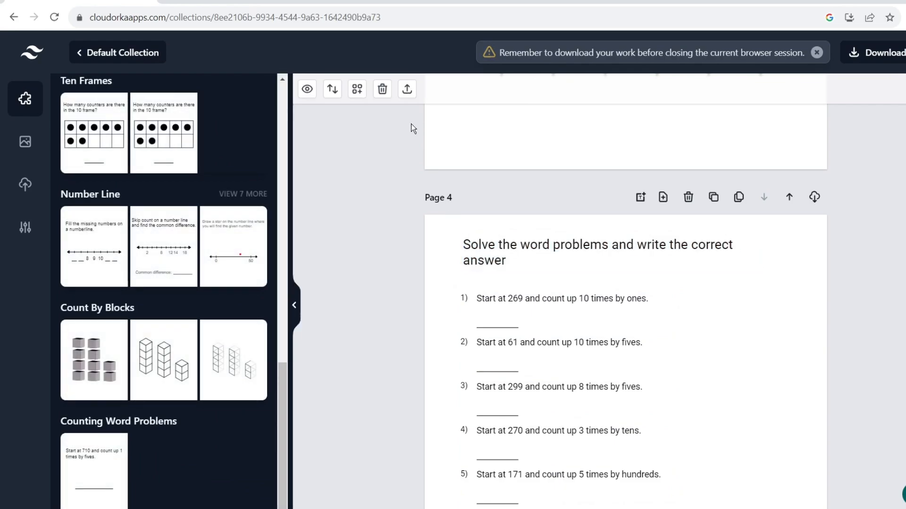
pyautogui.click(508, 258)
pyautogui.click(507, 259)
pyautogui.doubleClick(507, 260)
pyautogui.moveTo(515, 263); pyautogui.dragTo(461, 247)
pyautogui.click(416, 95)
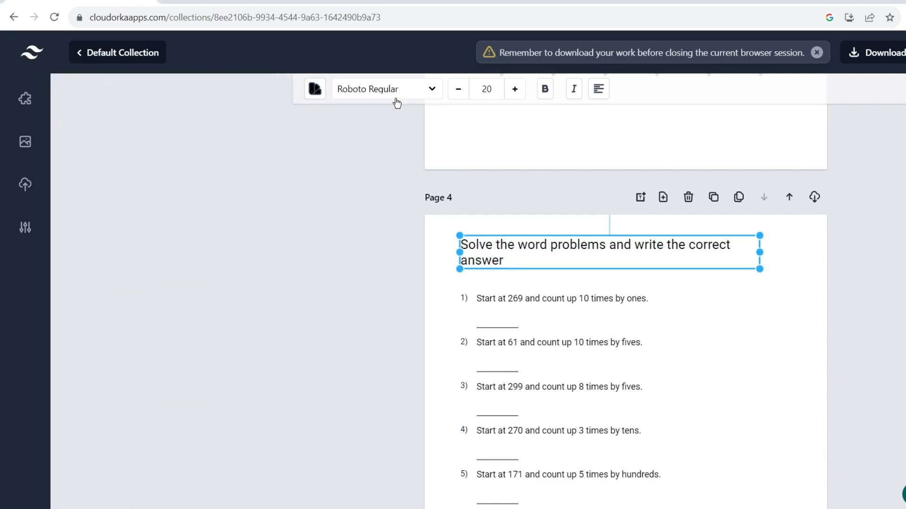
pyautogui.tripleClick(89, 99)
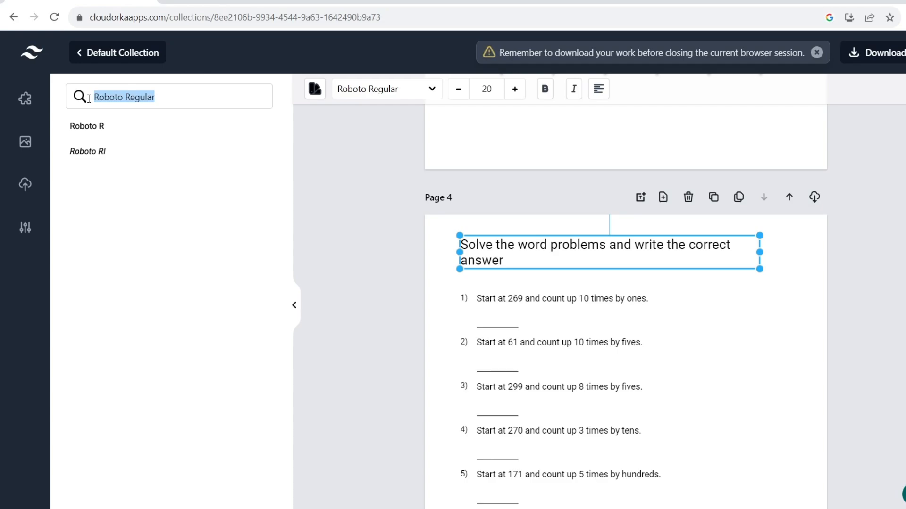
pyautogui.write('ann')
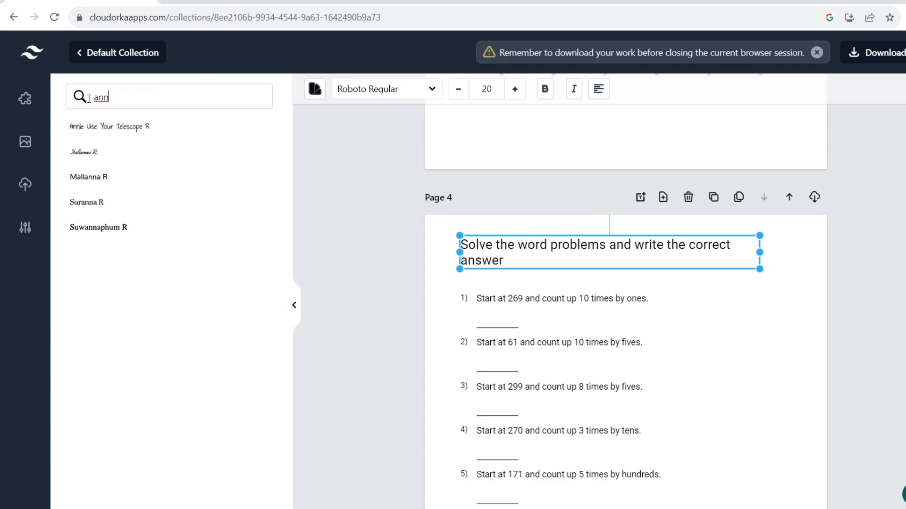
pyautogui.click(148, 127)
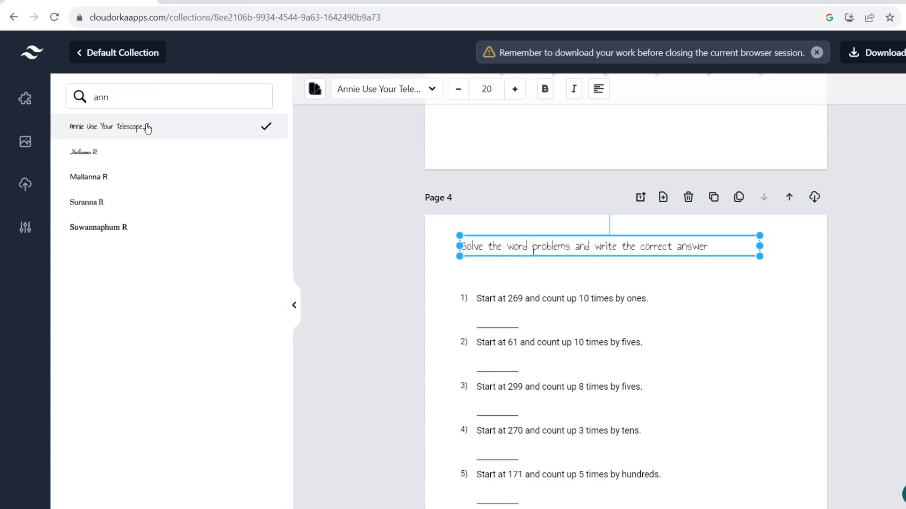
# Increase the heading size to 25 and colour it a bright blue.
pyautogui.click(510, 92)
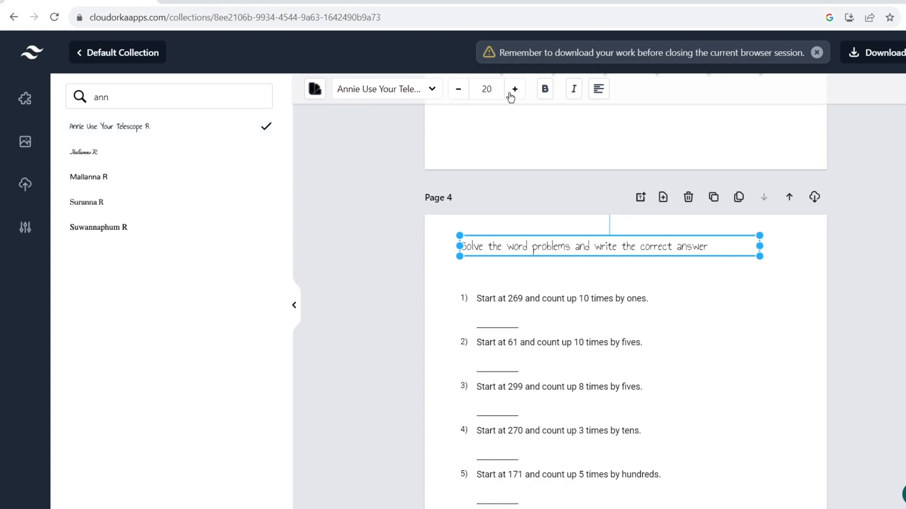
pyautogui.click(510, 92)
pyautogui.click(509, 92)
pyautogui.click(510, 92)
pyautogui.click(509, 92)
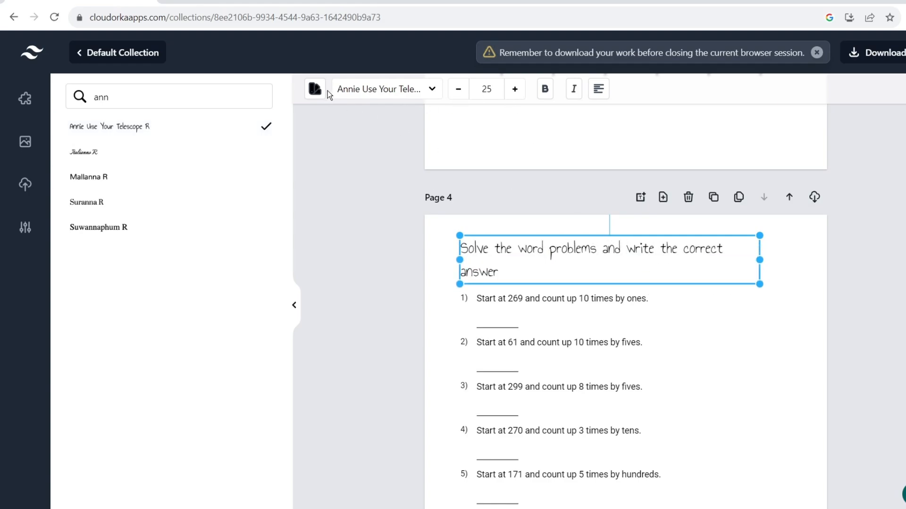
pyautogui.click(315, 89)
pyautogui.moveTo(383, 214)
pyautogui.mouseDown()
pyautogui.moveTo(452, 173)
pyautogui.moveTo(428, 231)
pyautogui.mouseUp()
pyautogui.moveTo(417, 302); pyautogui.dragTo(409, 302)
pyautogui.moveTo(415, 237); pyautogui.dragTo(432, 214)
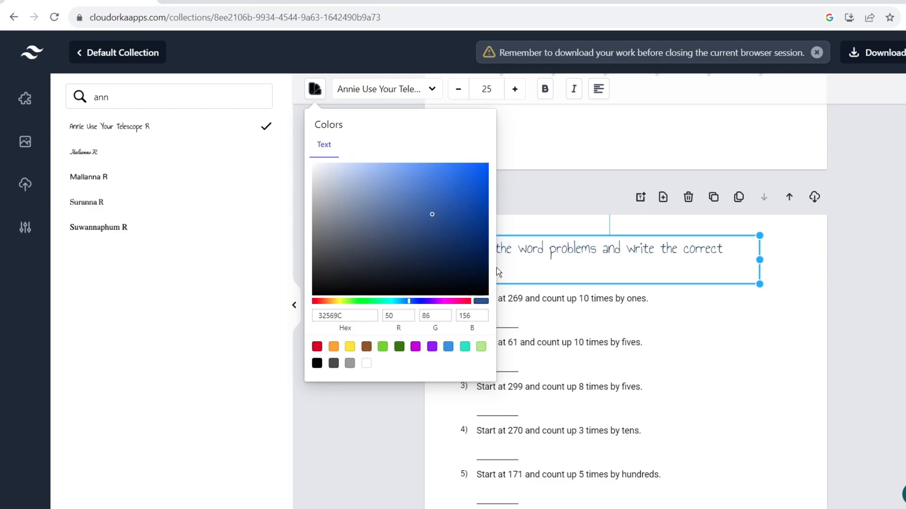
pyautogui.moveTo(497, 268)
pyautogui.mouseDown()
pyautogui.moveTo(453, 191)
pyautogui.moveTo(691, 331)
pyautogui.moveTo(474, 171)
pyautogui.mouseUp()
pyautogui.click(661, 327)
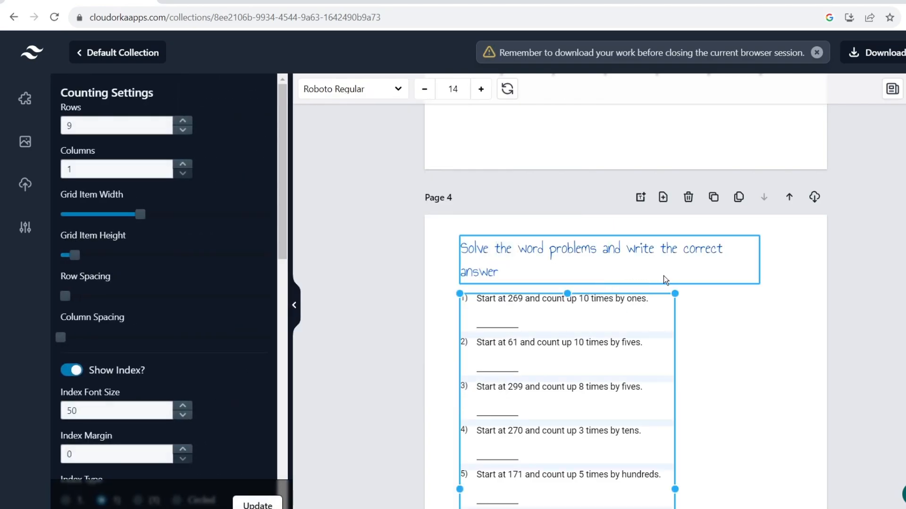
pyautogui.scroll(-1, 750, 298)
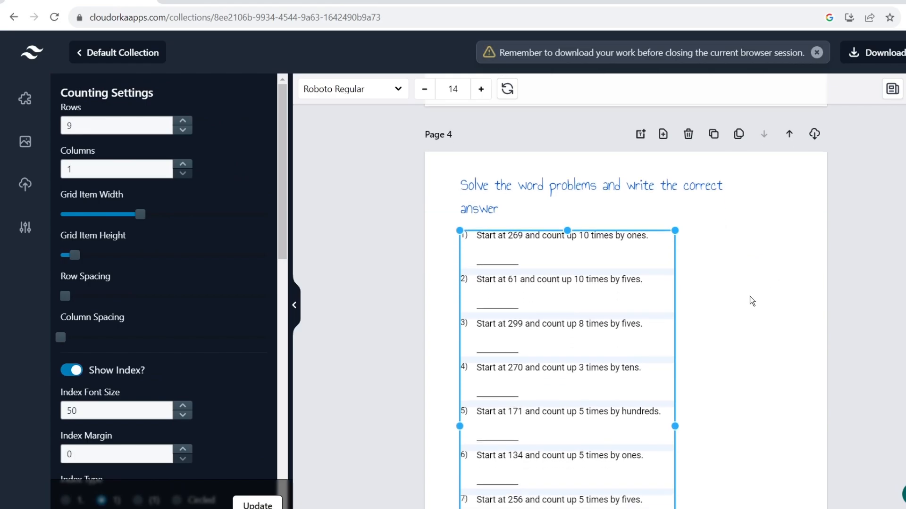
pyautogui.scroll(1, 695, 276)
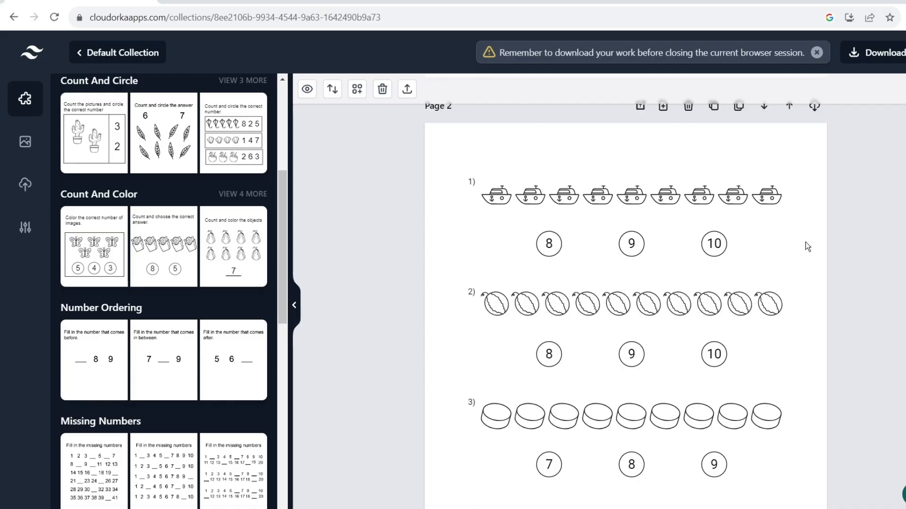
# Select the Page 2 boat-and-watermelon counting worksheet block.
pyautogui.click(724, 248)
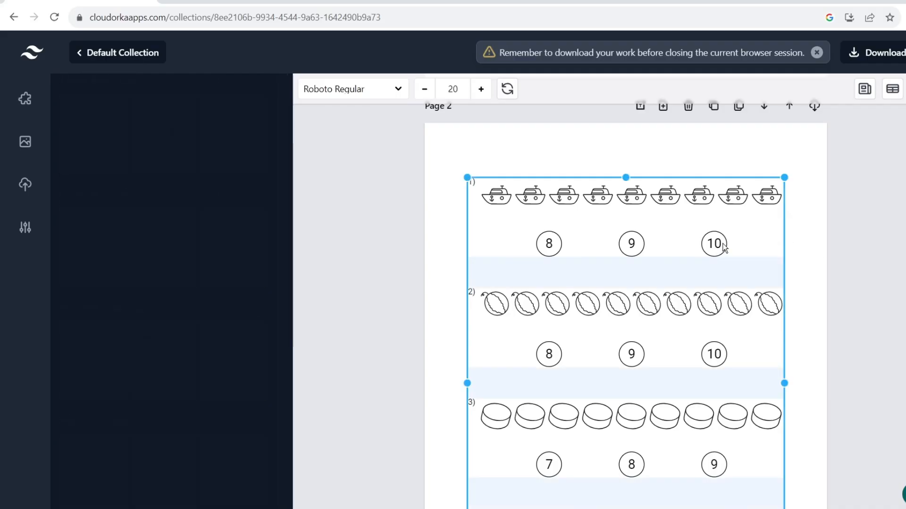
# Bulk clone the Page 2 counting page 30 times.
pyautogui.click(868, 250)
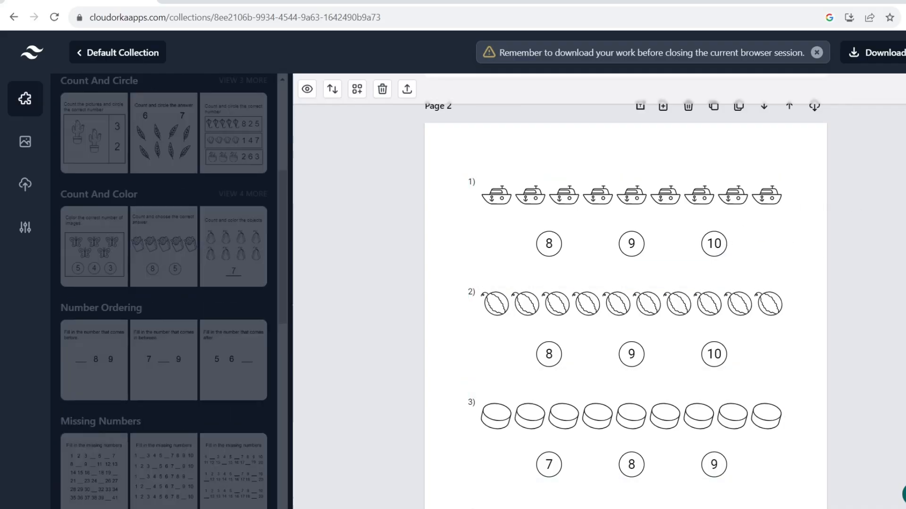
pyautogui.click(750, 250)
pyautogui.scroll(1, 751, 198)
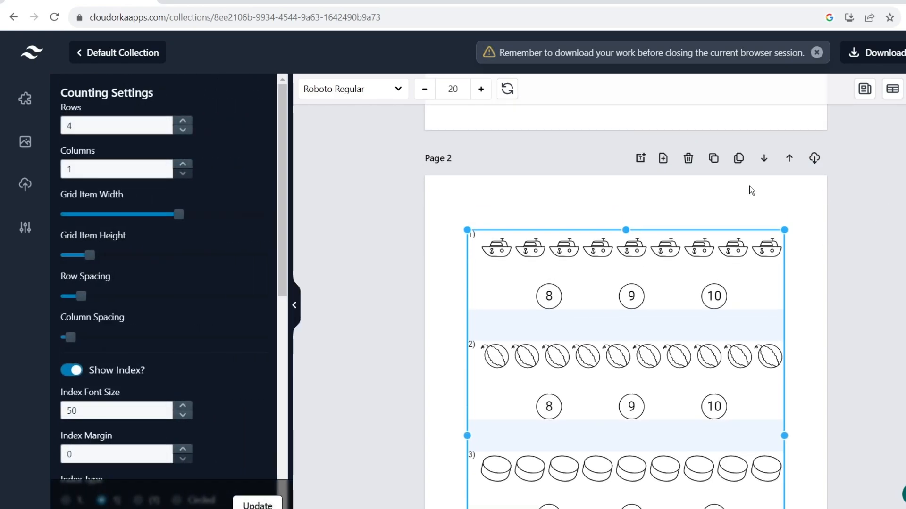
pyautogui.click(739, 165)
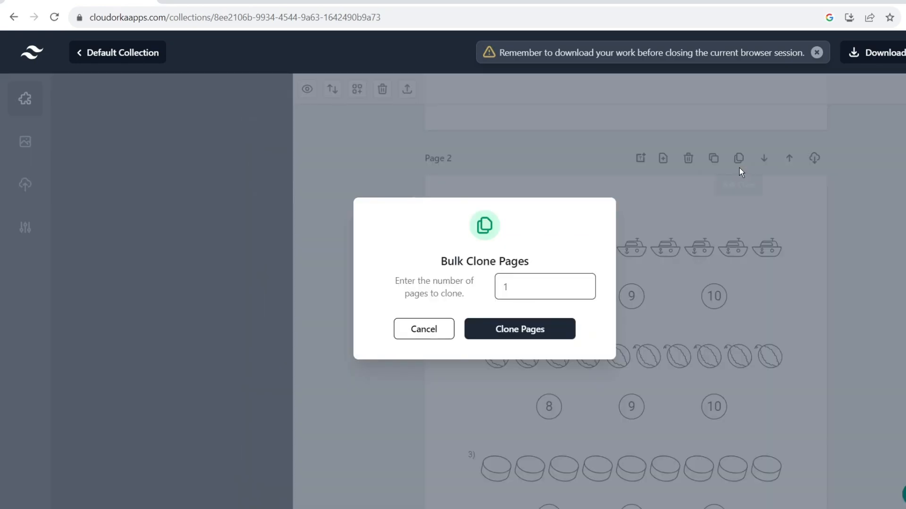
pyautogui.moveTo(522, 286); pyautogui.dragTo(500, 288)
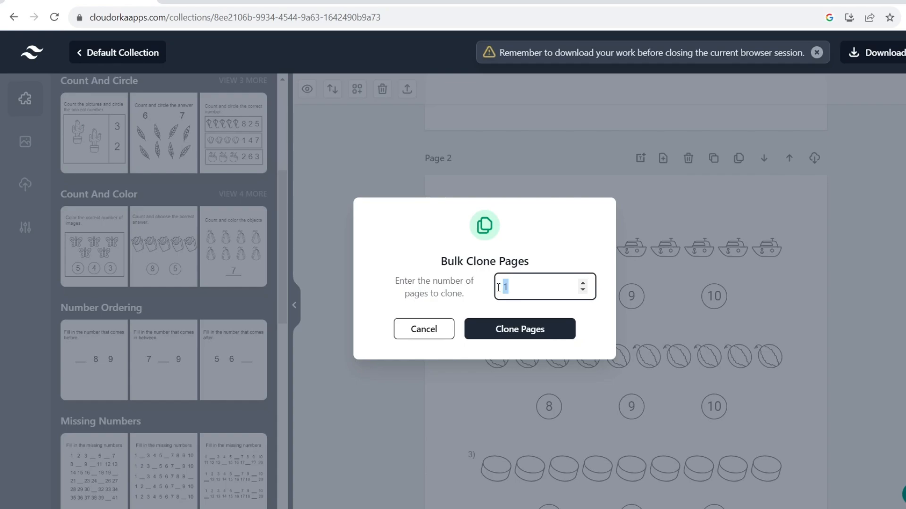
pyautogui.write('30')
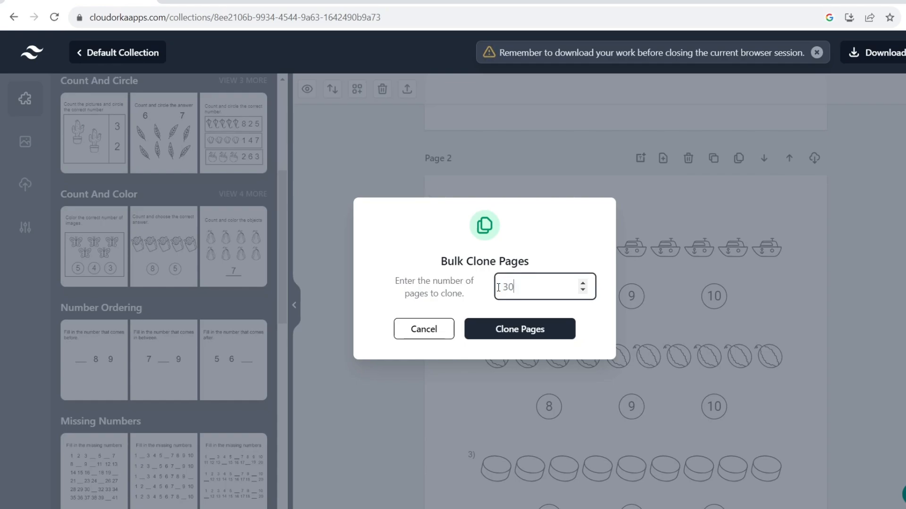
pyautogui.click(530, 331)
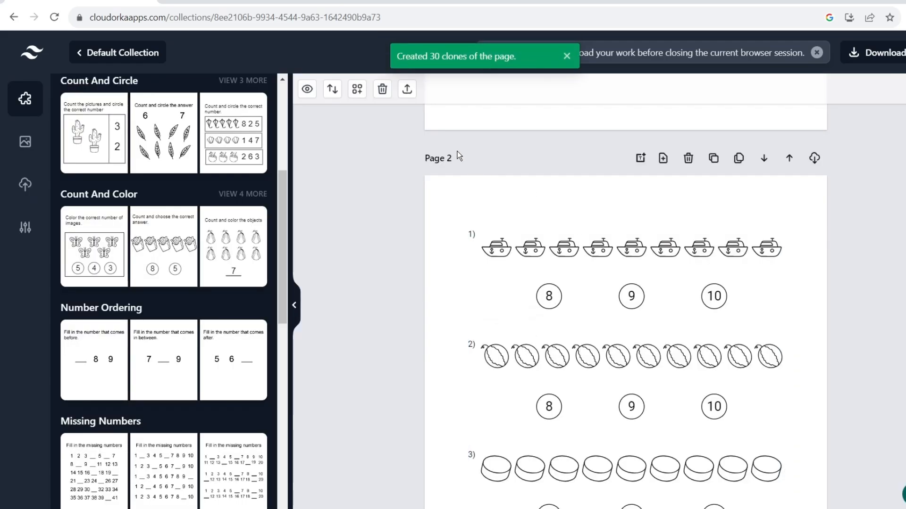
# Review the cloned pages, then delete all pages, leaving a single blank Page 1.
pyautogui.scroll(-12, 673, 259)
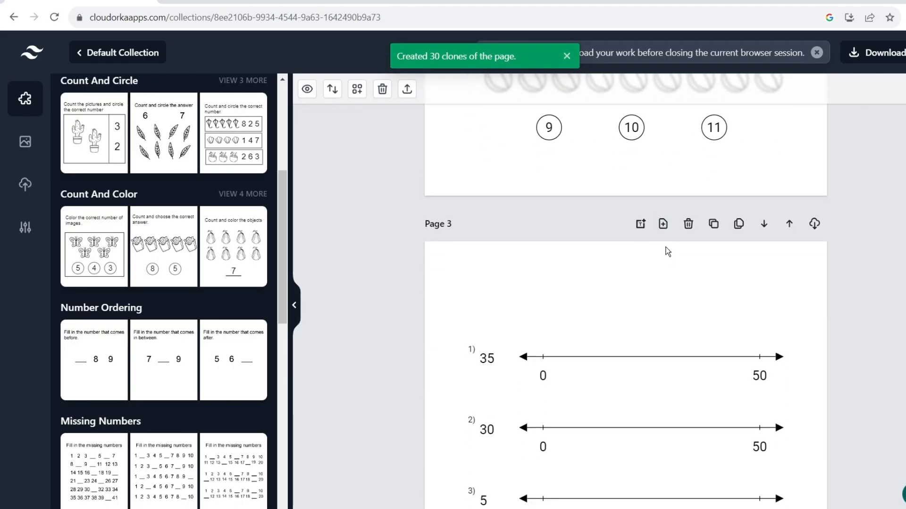
pyautogui.scroll(-15, 673, 253)
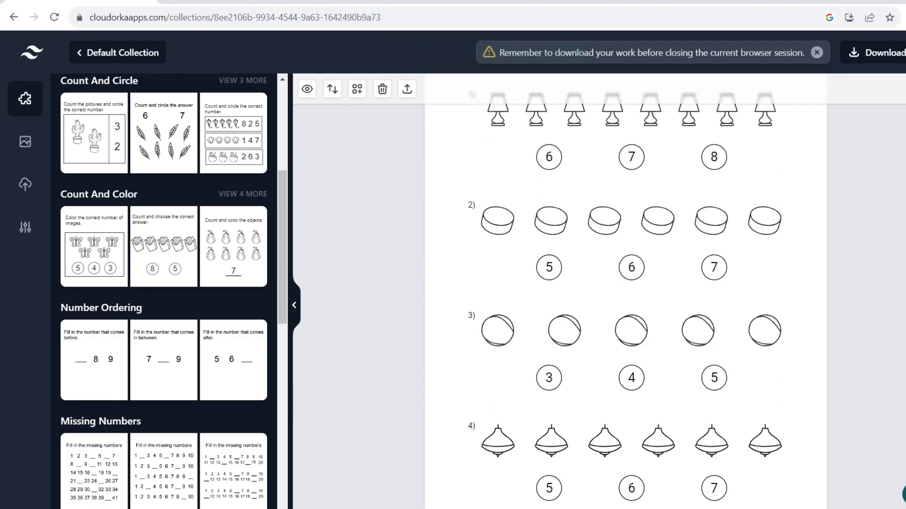
pyautogui.scroll(-15, 673, 254)
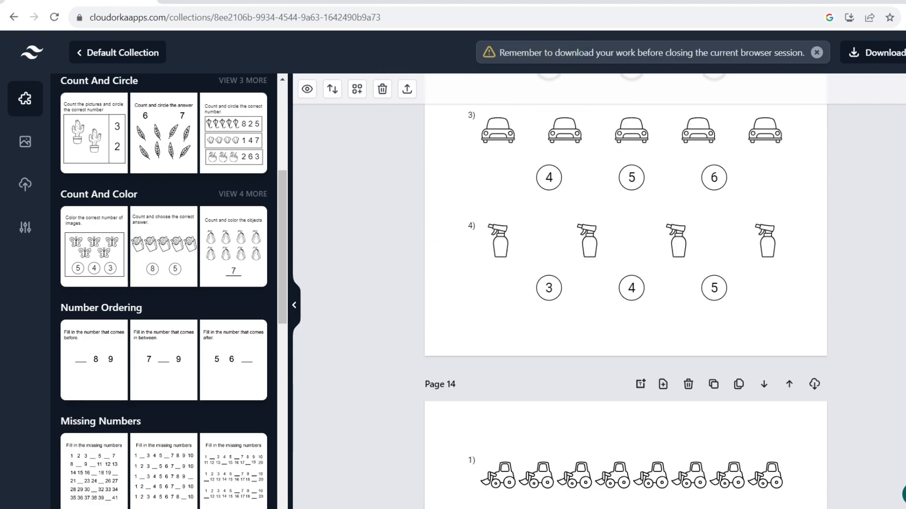
pyautogui.scroll(-10, 673, 253)
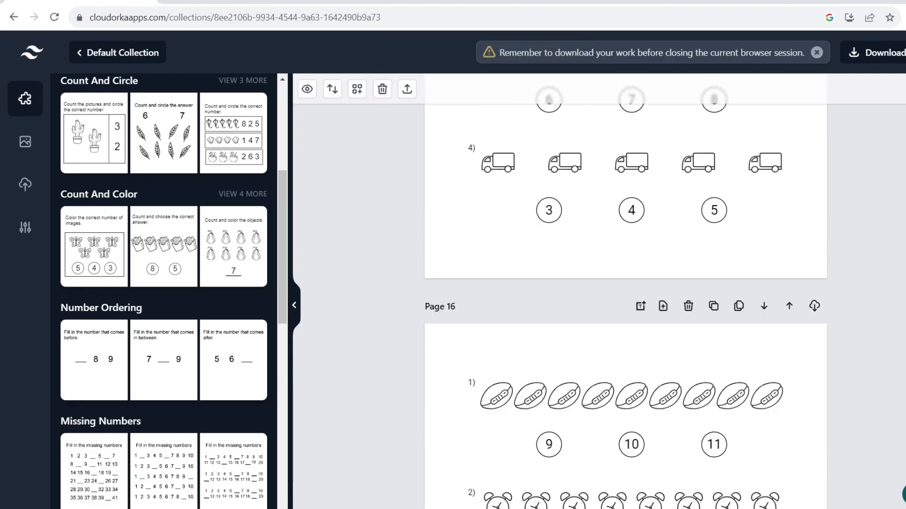
pyautogui.scroll(-12, 673, 254)
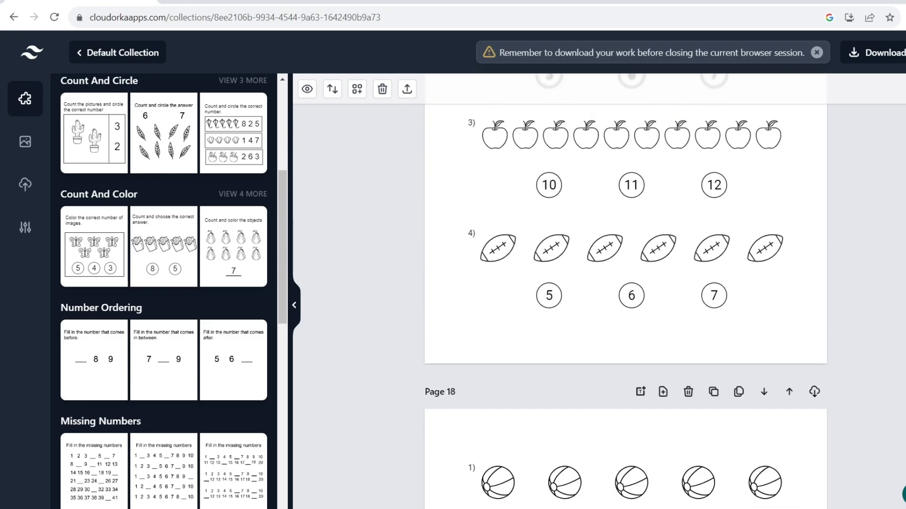
pyautogui.scroll(-12, 673, 253)
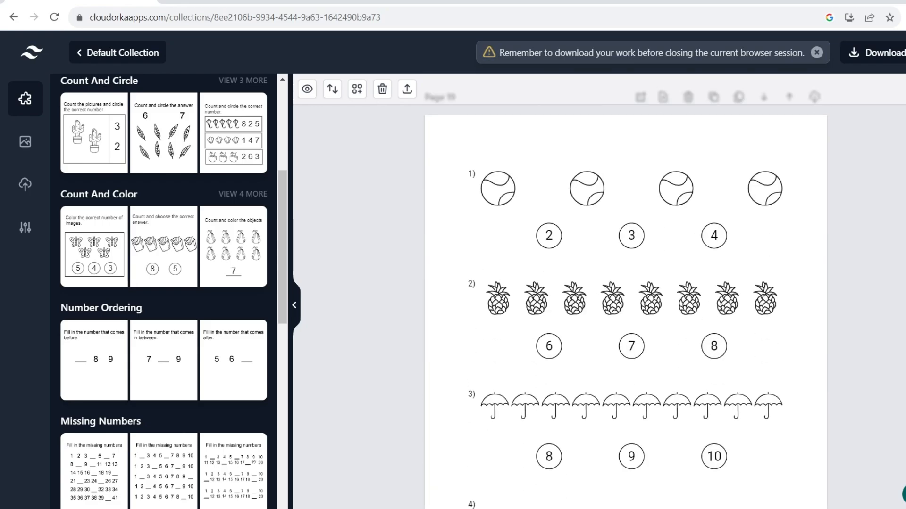
pyautogui.scroll(-6, 626, 283)
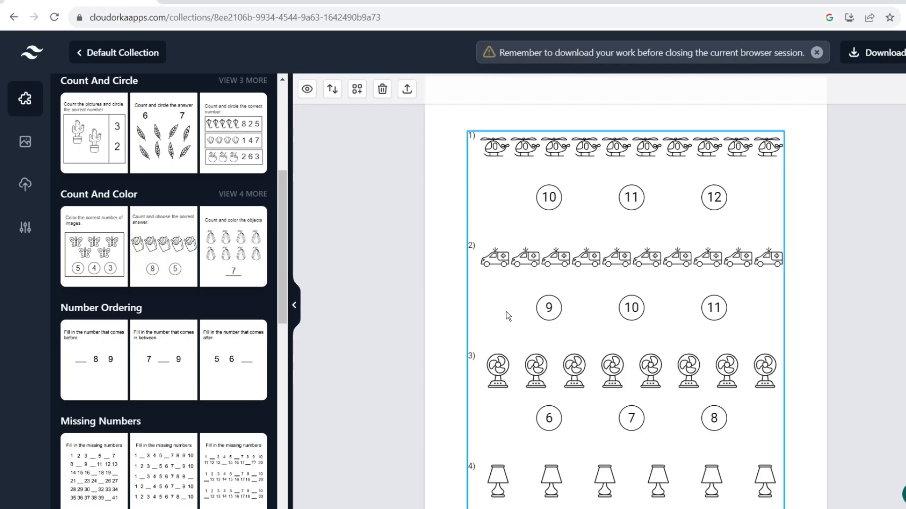
pyautogui.scroll(4, 505, 314)
pyautogui.click(382, 89)
pyautogui.click(521, 331)
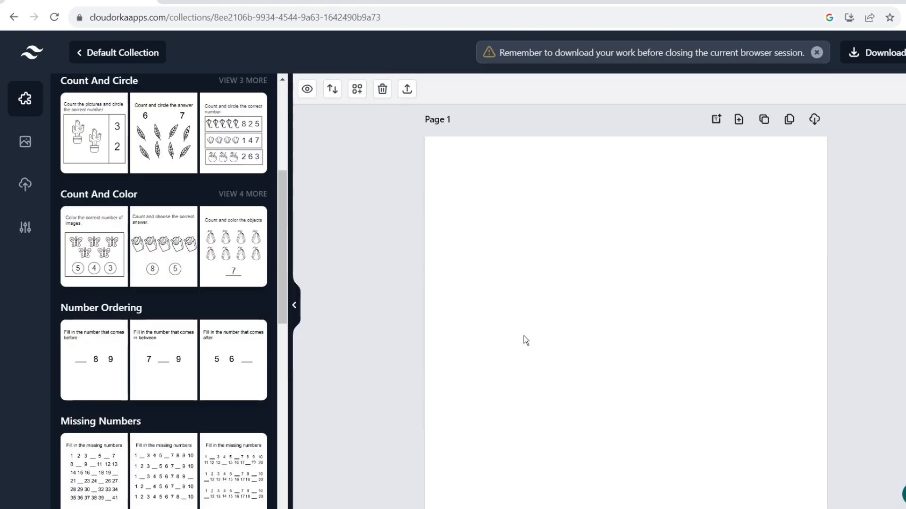
pyautogui.scroll(-1, 675, 298)
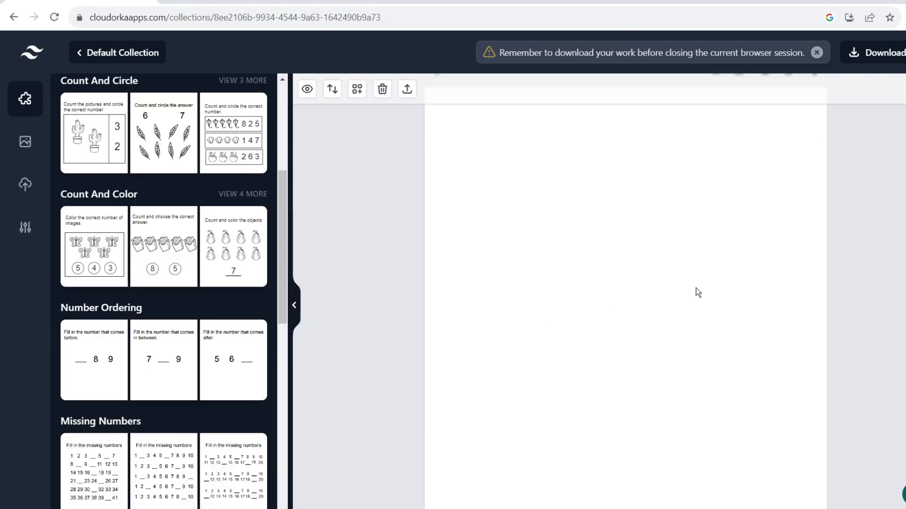
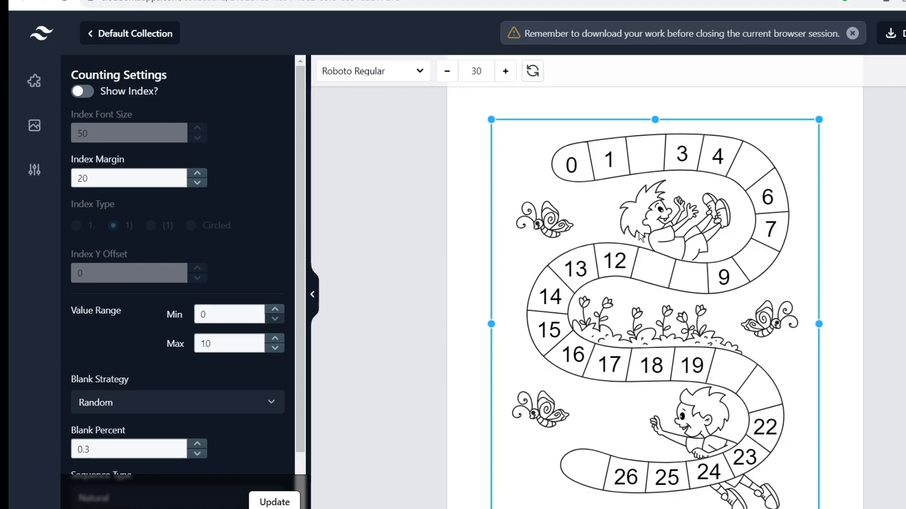
# Regenerate the page 1 path counting board's numbers several times.
pyautogui.click(425, 211)
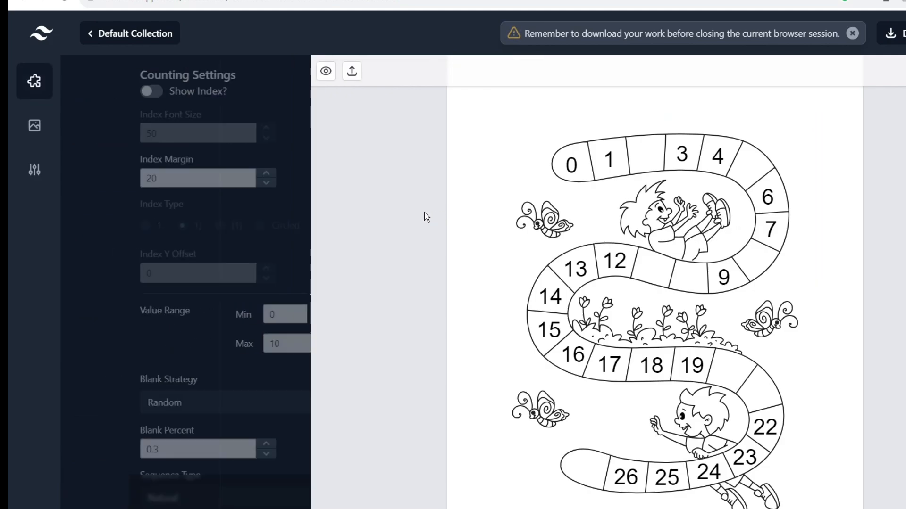
pyautogui.click(588, 236)
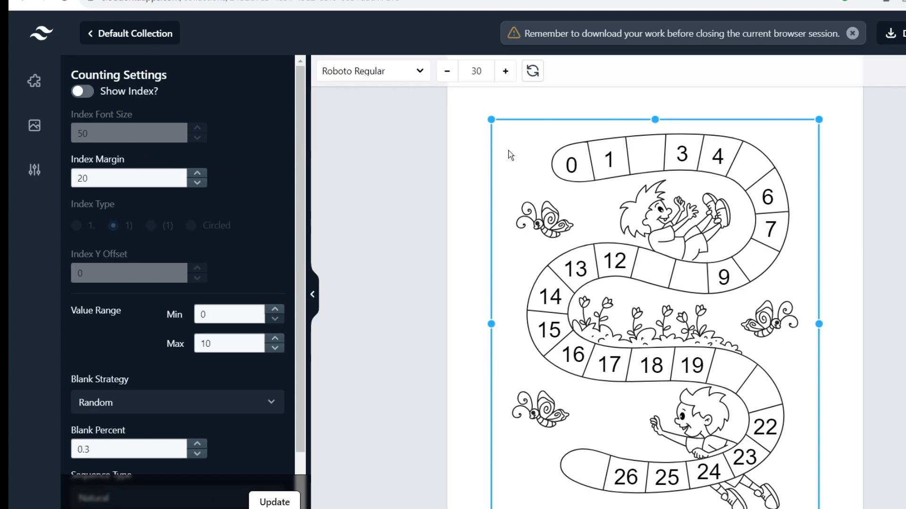
pyautogui.click(533, 73)
pyautogui.click(534, 74)
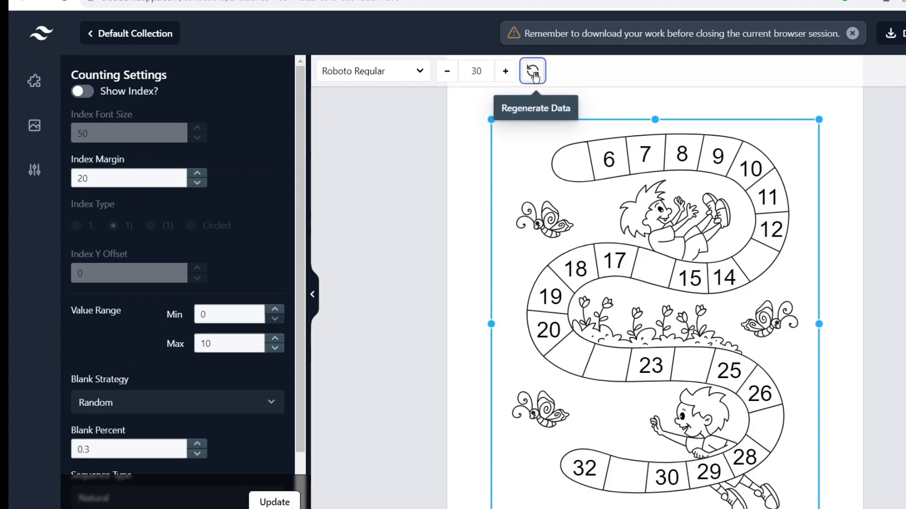
pyautogui.click(534, 74)
pyautogui.click(534, 75)
pyautogui.click(534, 75)
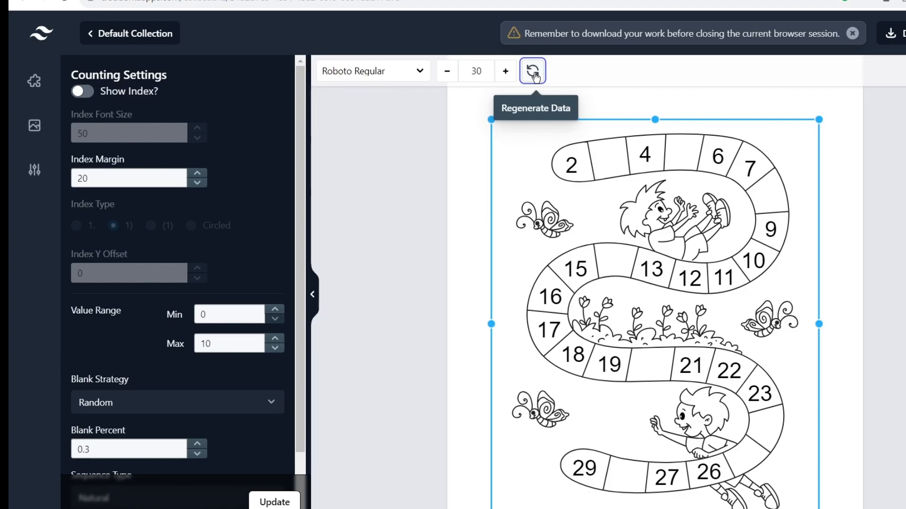
pyautogui.click(534, 74)
pyautogui.click(534, 75)
pyautogui.click(534, 75)
pyautogui.click(534, 74)
pyautogui.click(534, 74)
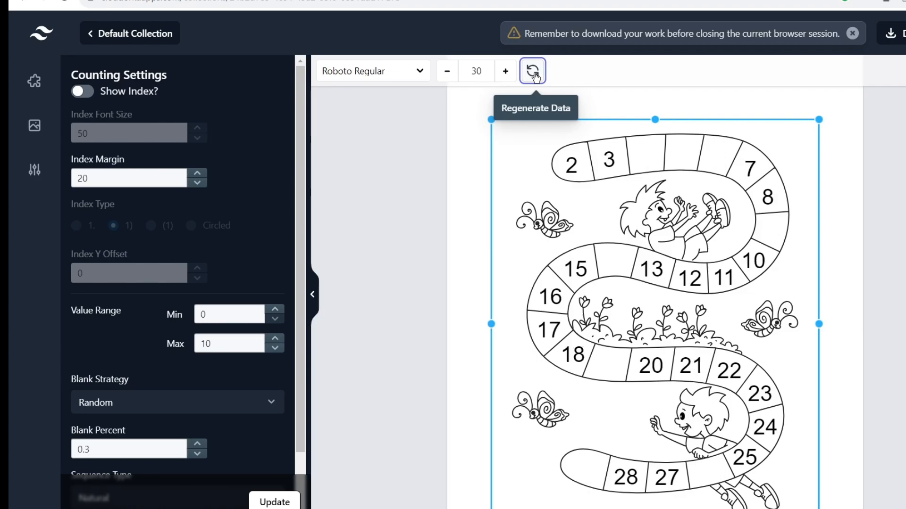
# Add page 2 with the train counting template, enlarged to fill more of the page.
pyautogui.scroll(-3, 718, 207)
pyautogui.scroll(2, 718, 206)
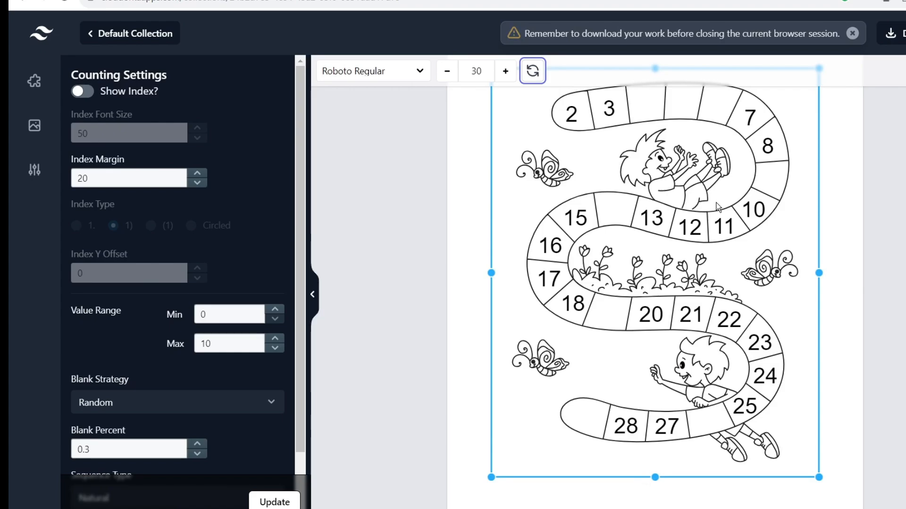
pyautogui.scroll(-2, 751, 274)
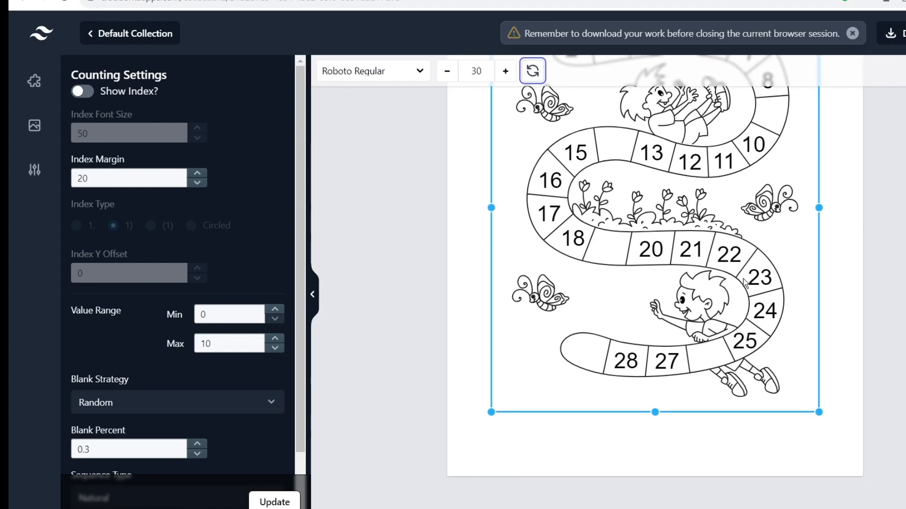
pyautogui.scroll(2, 745, 288)
pyautogui.scroll(-2, 737, 303)
pyautogui.scroll(4, 734, 319)
pyautogui.scroll(2, 752, 239)
pyautogui.click(798, 103)
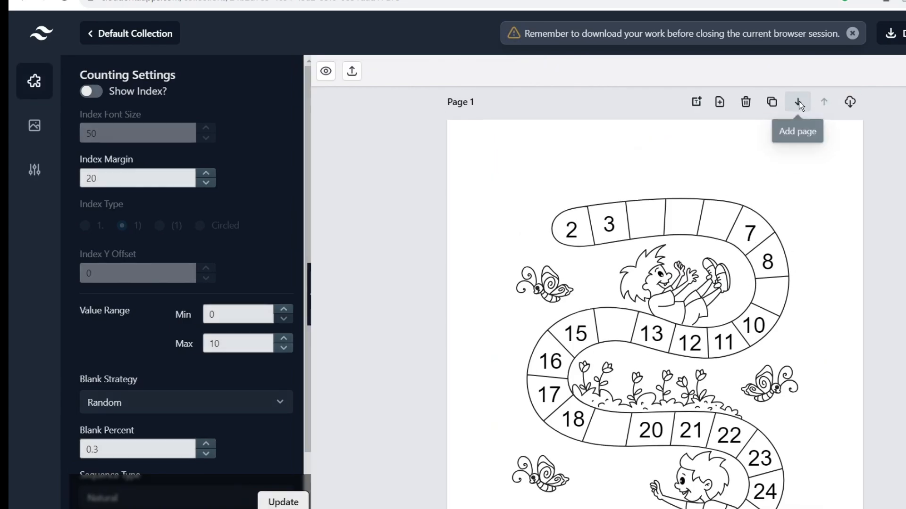
pyautogui.click(798, 103)
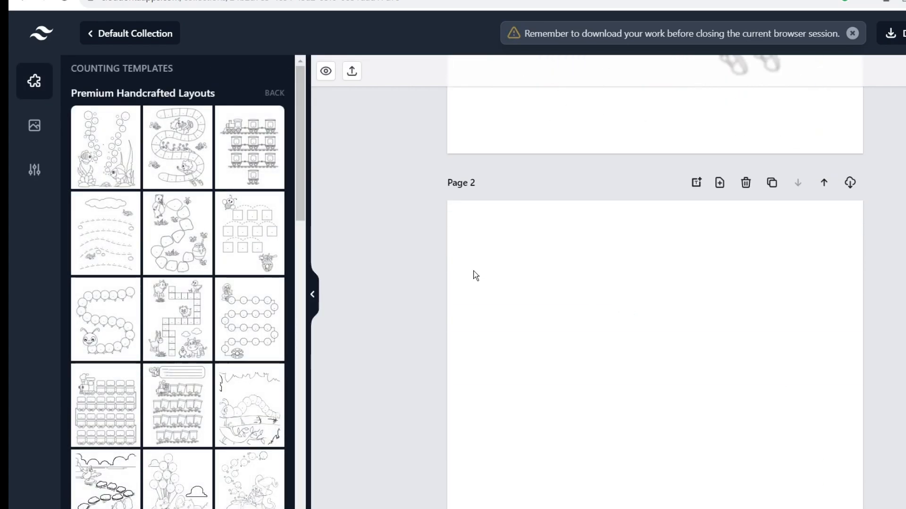
pyautogui.click(257, 159)
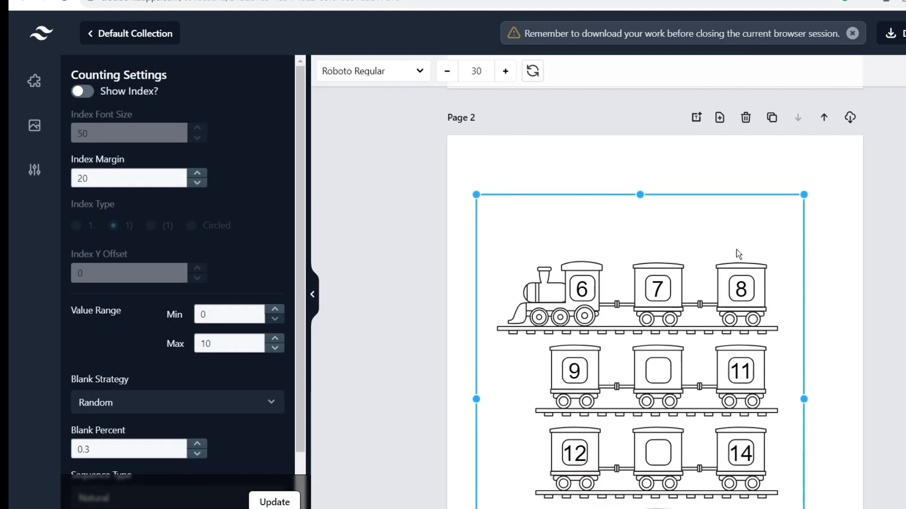
pyautogui.moveTo(803, 197); pyautogui.dragTo(852, 183)
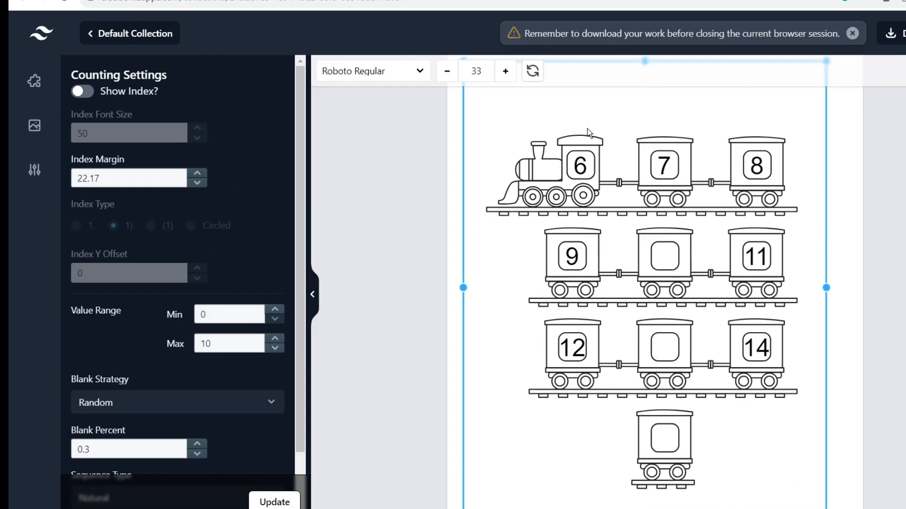
# Regenerate the numbers on the train wagons, then add a blank page 3.
pyautogui.click(533, 71)
pyautogui.click(533, 72)
pyautogui.click(533, 72)
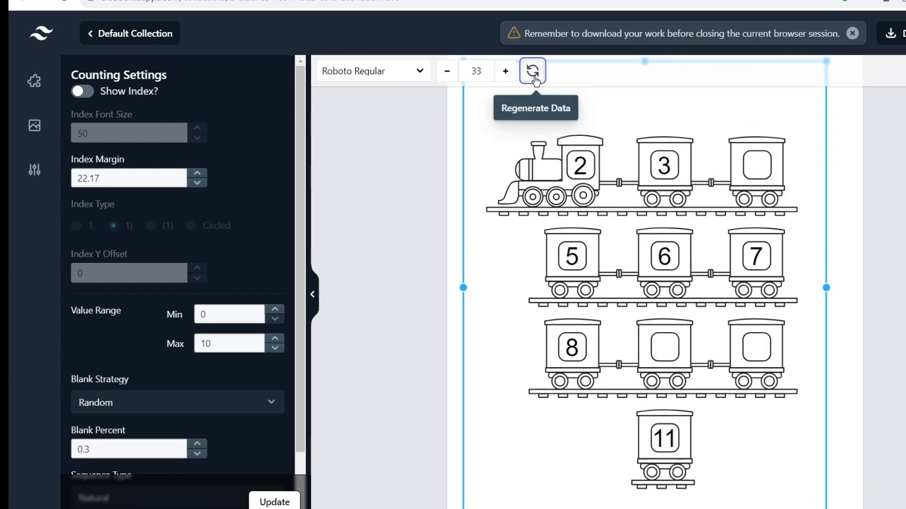
pyautogui.click(534, 78)
pyautogui.click(534, 77)
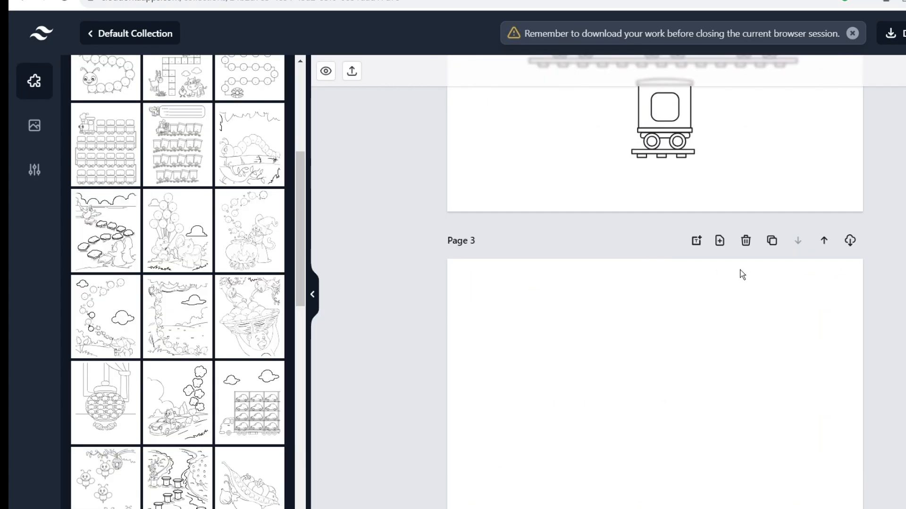
# Place the balloon-and-elephants template on page 3 and regenerate its balloon numbers.
pyautogui.scroll(-1, 707, 281)
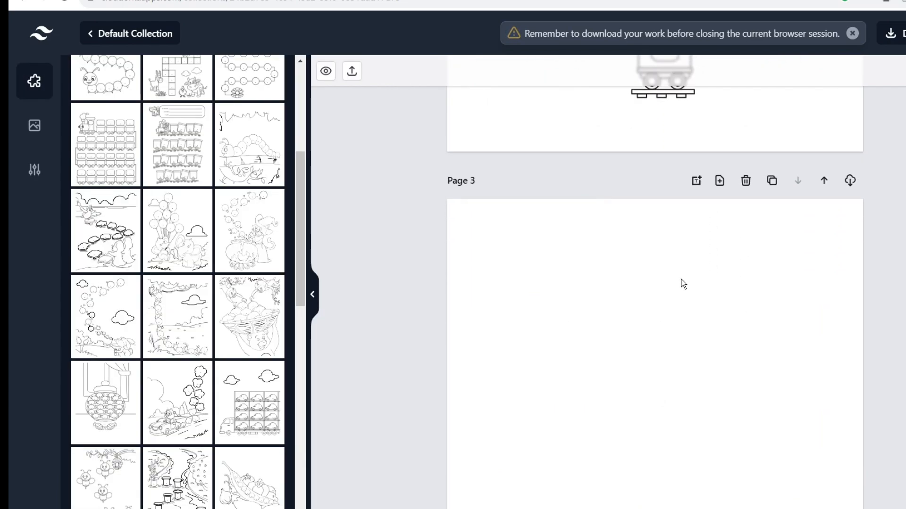
pyautogui.scroll(-1, 643, 281)
pyautogui.click(157, 230)
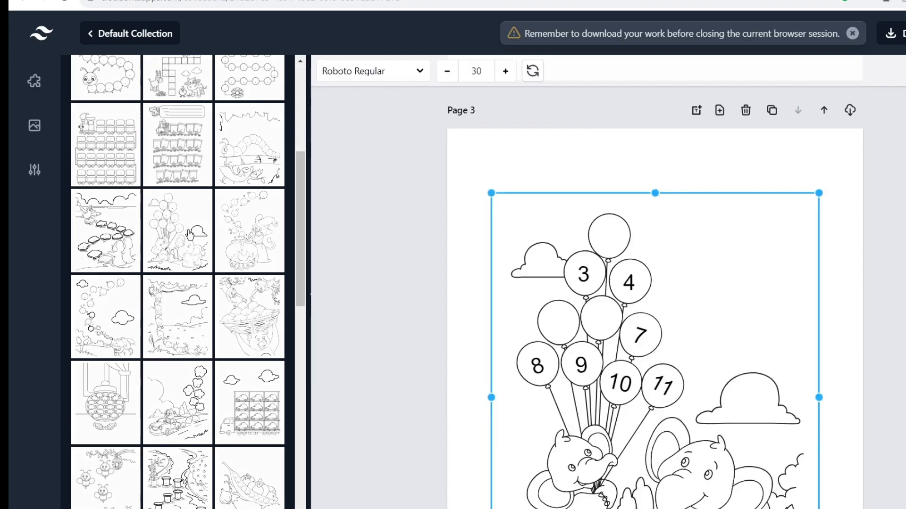
pyautogui.scroll(-1, 609, 256)
pyautogui.scroll(-1, 646, 250)
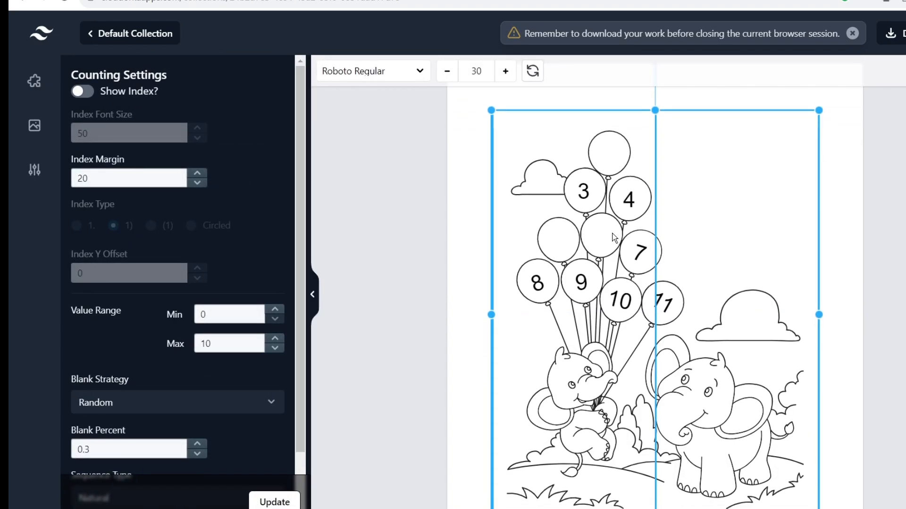
pyautogui.scroll(-1, 673, 238)
pyautogui.scroll(1, 702, 247)
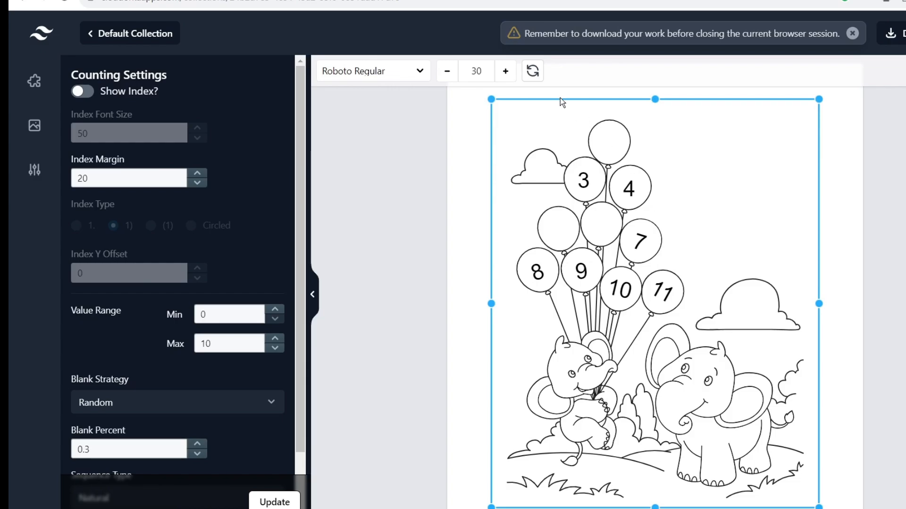
pyautogui.click(532, 70)
pyautogui.scroll(-2, 691, 250)
pyautogui.scroll(4, 680, 217)
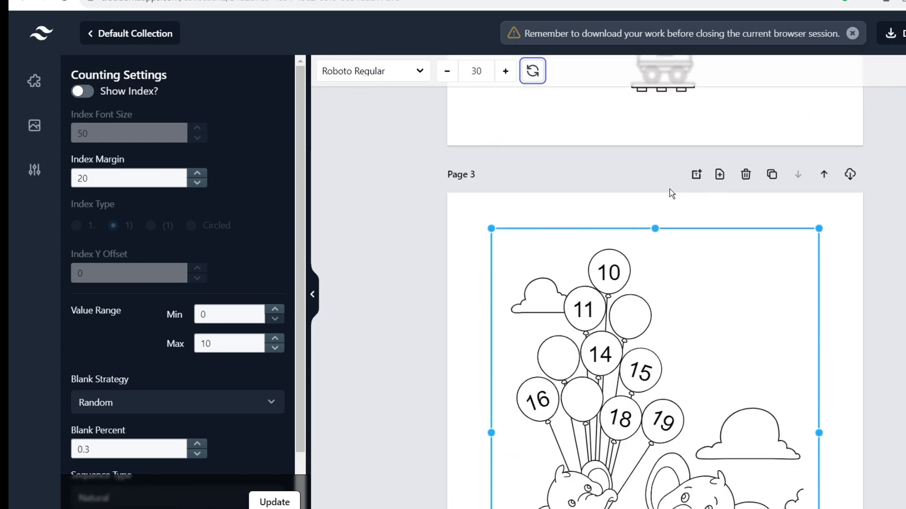
# Add page 4 holding the candy jar counting template.
pyautogui.click(717, 184)
pyautogui.scroll(-3, 639, 287)
pyautogui.scroll(-8, 639, 288)
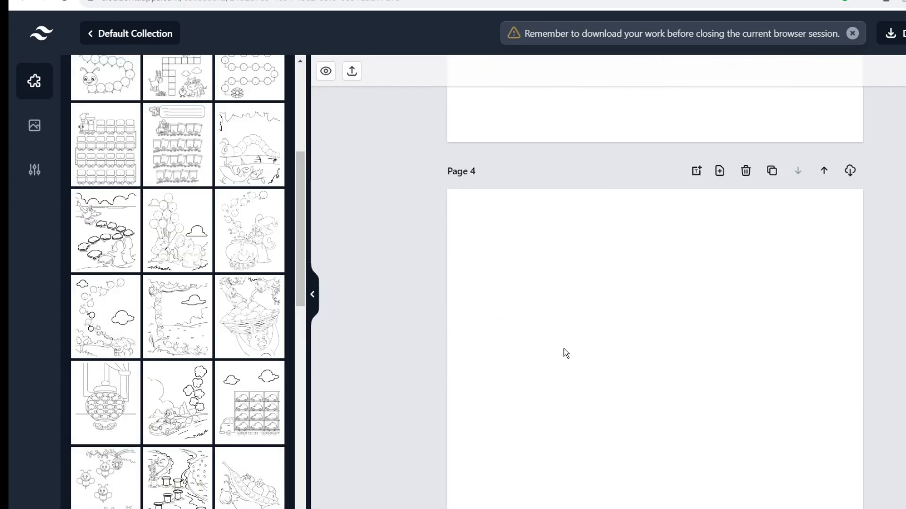
pyautogui.scroll(-2, 262, 304)
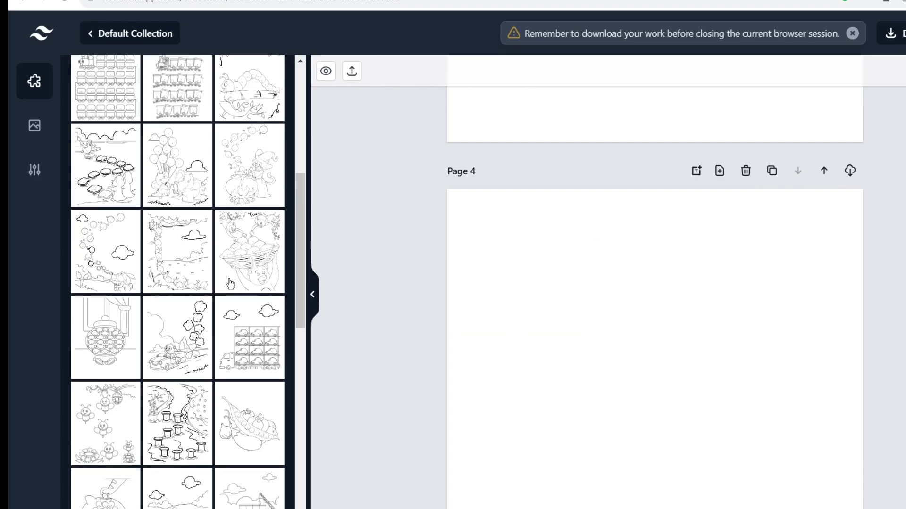
pyautogui.click(105, 331)
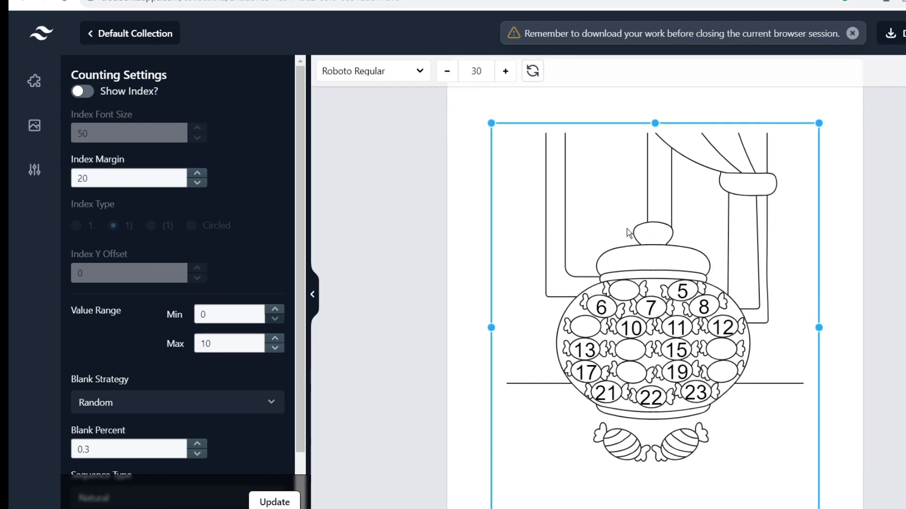
# Regenerate the candy jar's number sequence until it runs 10–27.
pyautogui.click(532, 72)
pyautogui.click(532, 74)
pyautogui.click(532, 73)
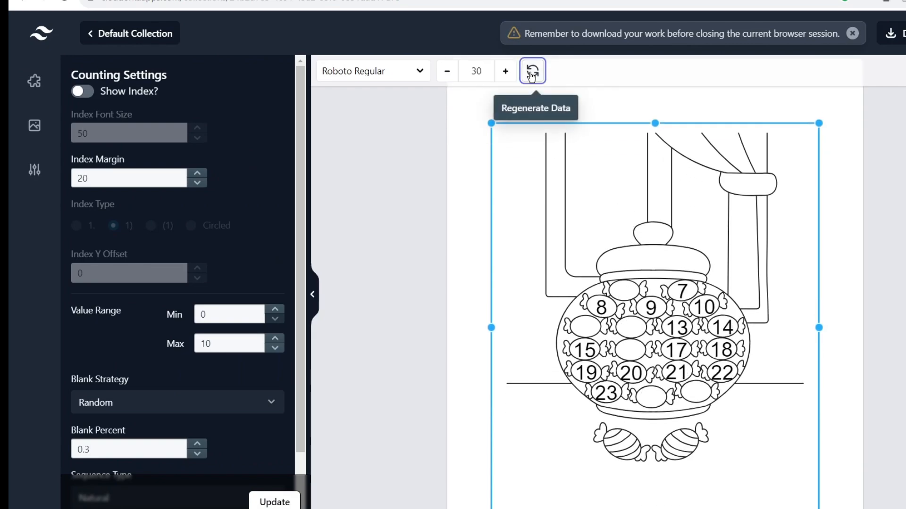
pyautogui.click(532, 76)
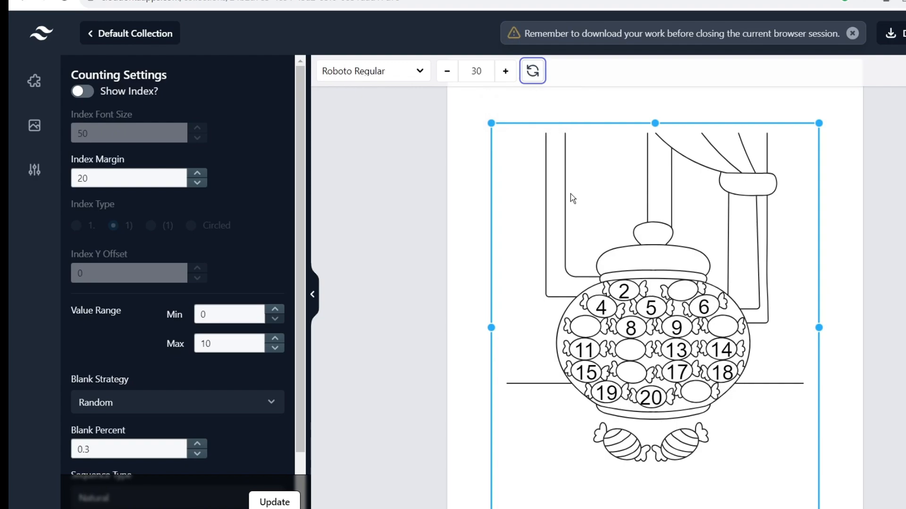
pyautogui.click(532, 71)
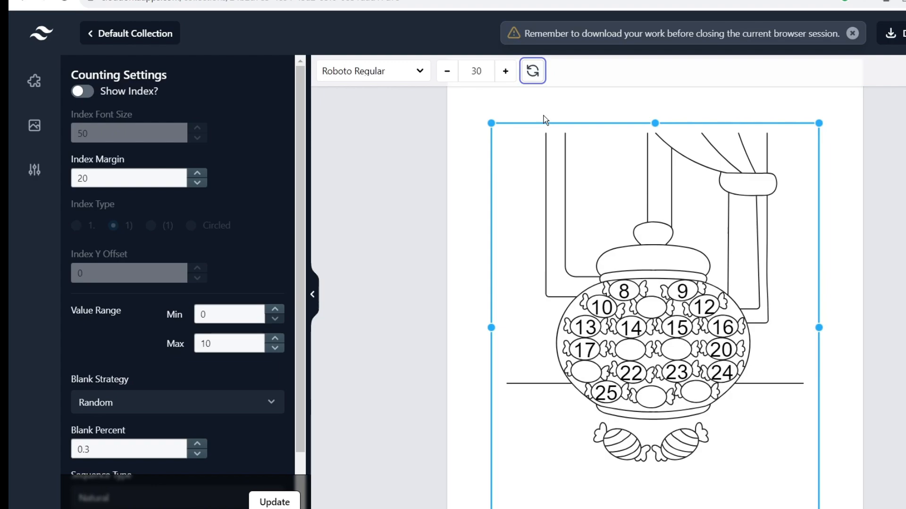
pyautogui.click(532, 72)
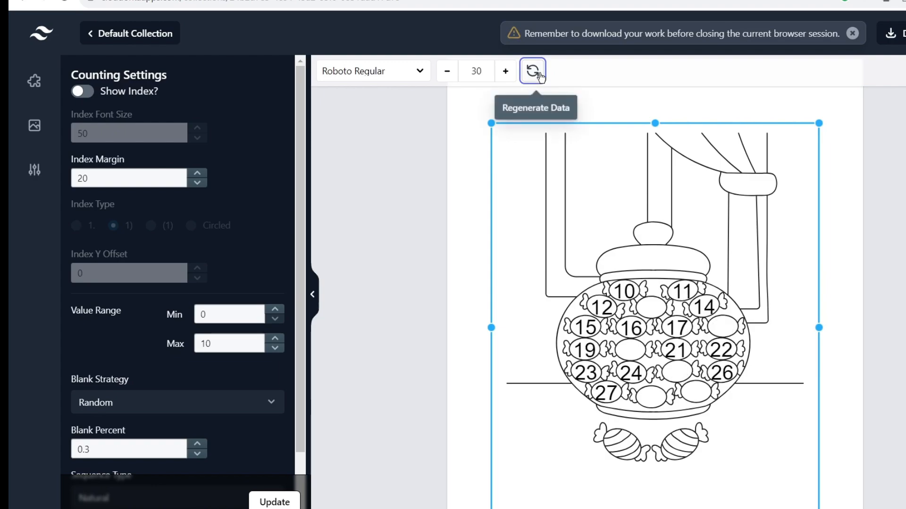
# Add a blank Page 5 after Page 4.
pyautogui.scroll(-1, 609, 207)
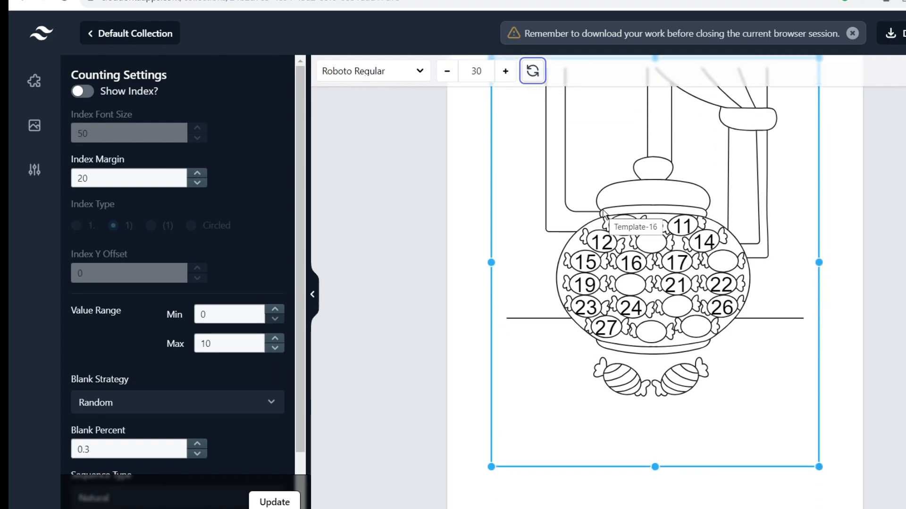
pyautogui.scroll(-1, 578, 290)
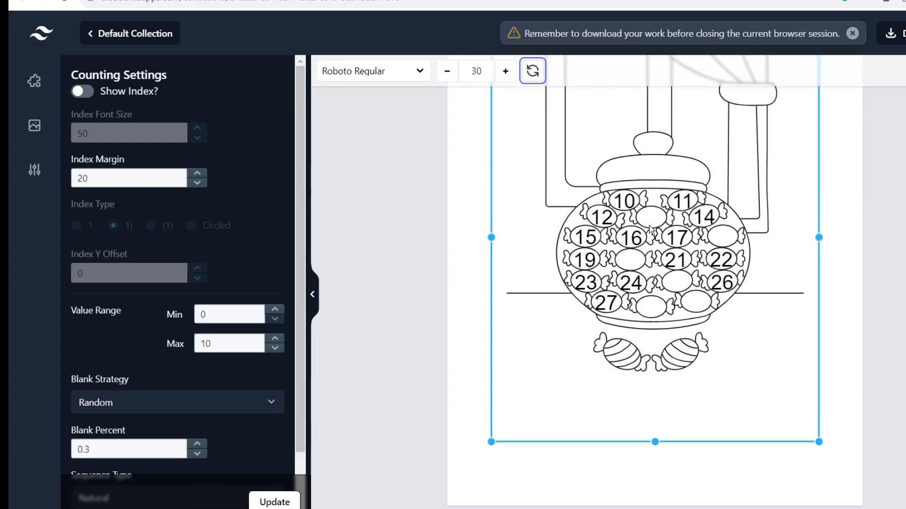
pyautogui.scroll(3, 680, 212)
pyautogui.click(719, 118)
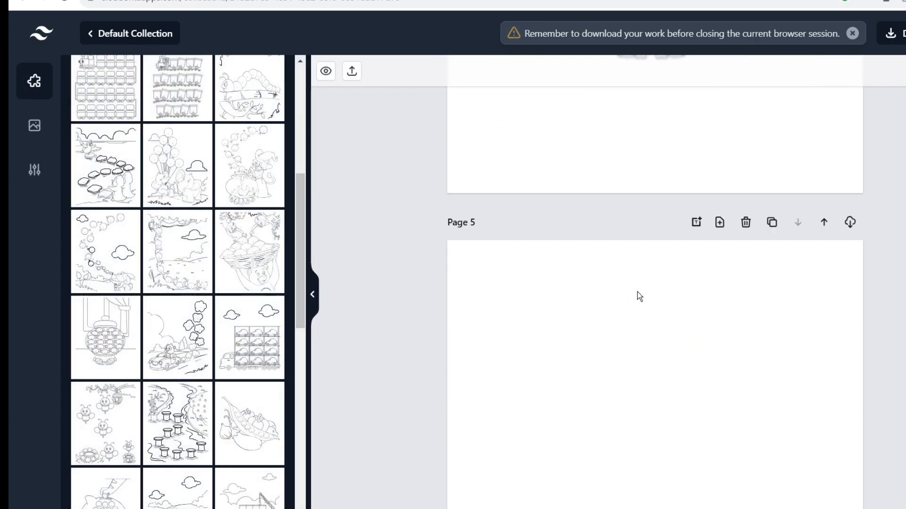
# Place the S-road cars counting picture on Page 5.
pyautogui.scroll(-5, 257, 316)
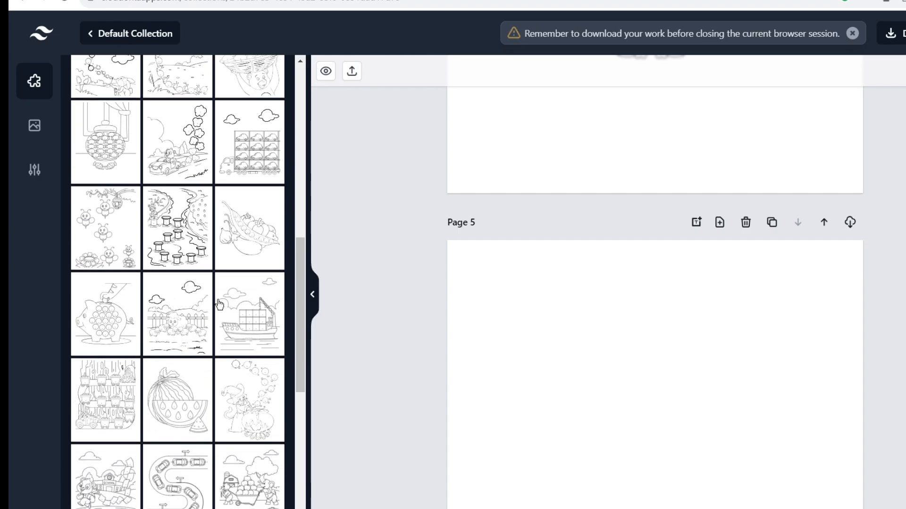
pyautogui.scroll(-2, 198, 269)
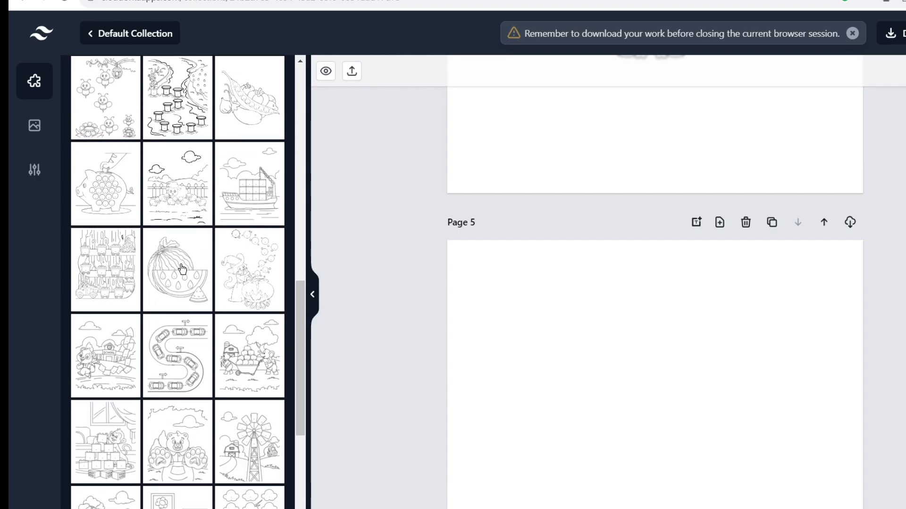
pyautogui.scroll(-3, 182, 255)
pyautogui.click(179, 240)
pyautogui.scroll(-6, 554, 242)
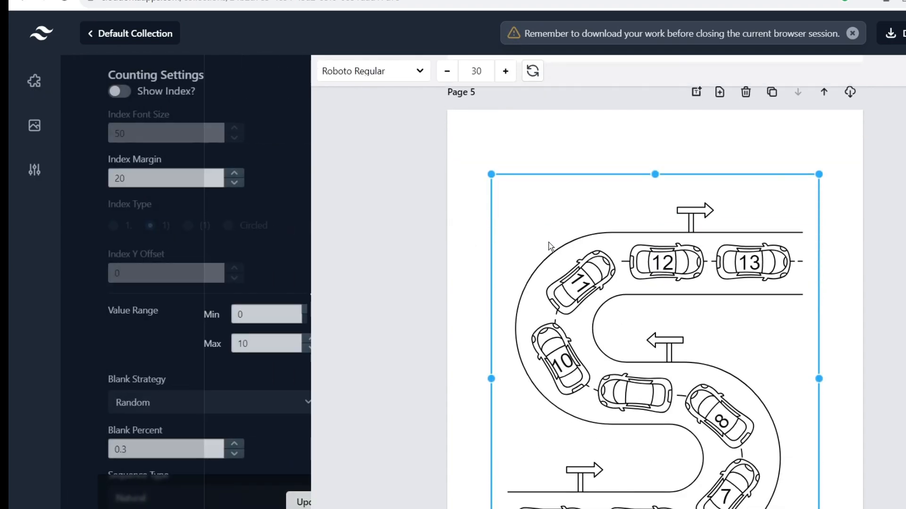
pyautogui.scroll(5, 579, 241)
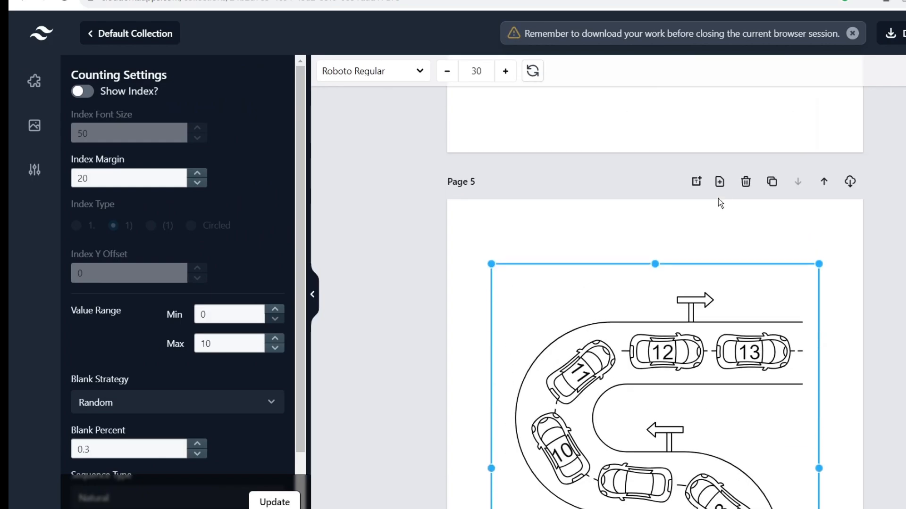
# Add Page 6 with the bear-paws counting picture and drag it into position.
pyautogui.click(718, 199)
pyautogui.scroll(-10, 659, 301)
pyautogui.scroll(-3, 658, 306)
pyautogui.click(191, 304)
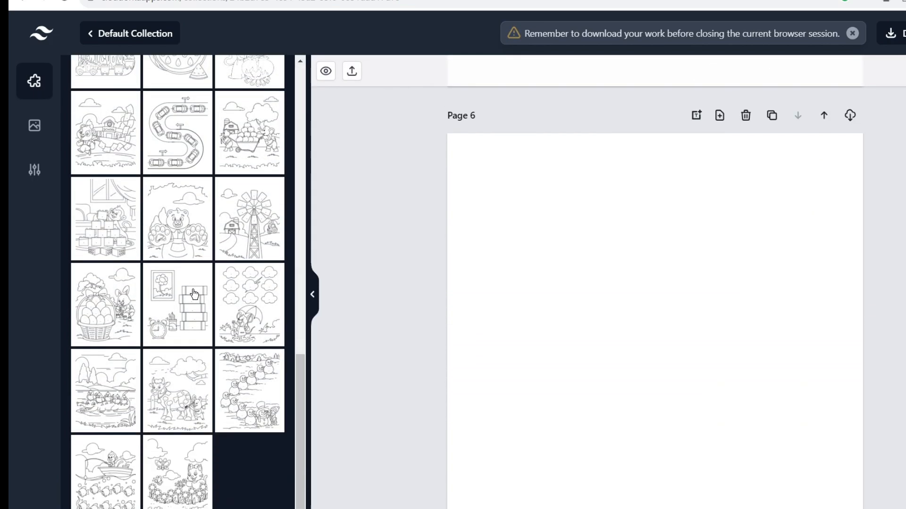
pyautogui.scroll(-1, 580, 282)
pyautogui.moveTo(646, 281); pyautogui.dragTo(649, 247)
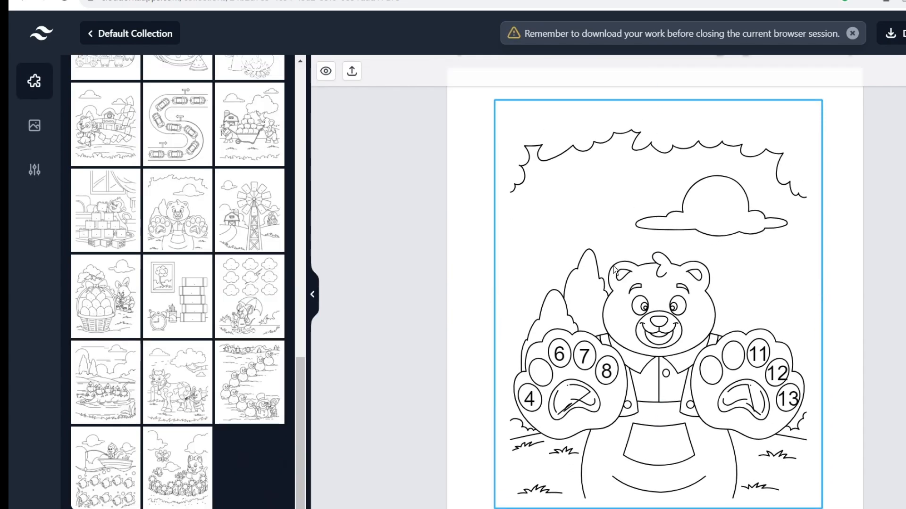
pyautogui.click(614, 268)
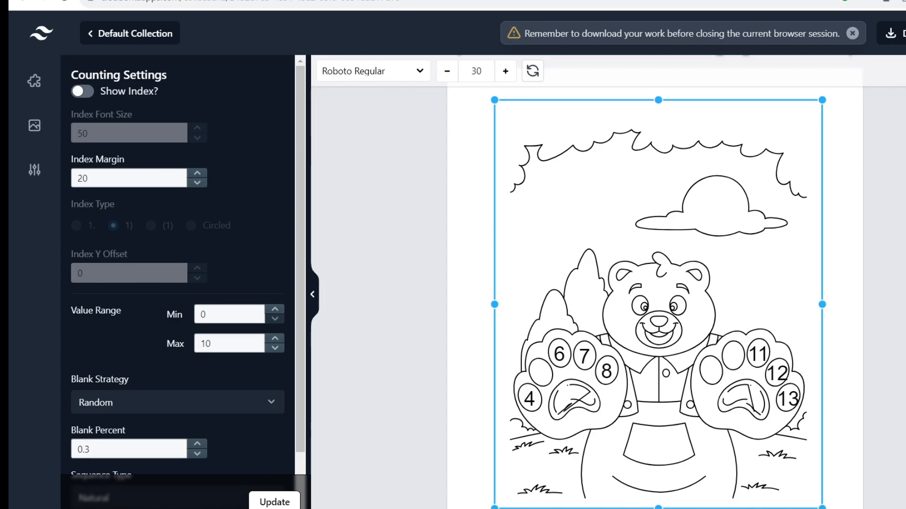
pyautogui.scroll(2, 841, 202)
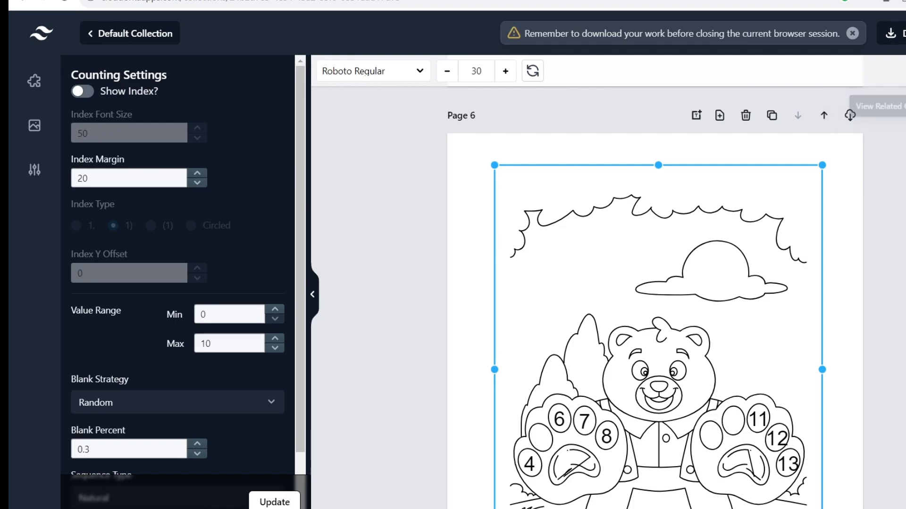
# Title Page 6 "Fill in the missing number and color the page" from the suggested questions.
pyautogui.click(850, 115)
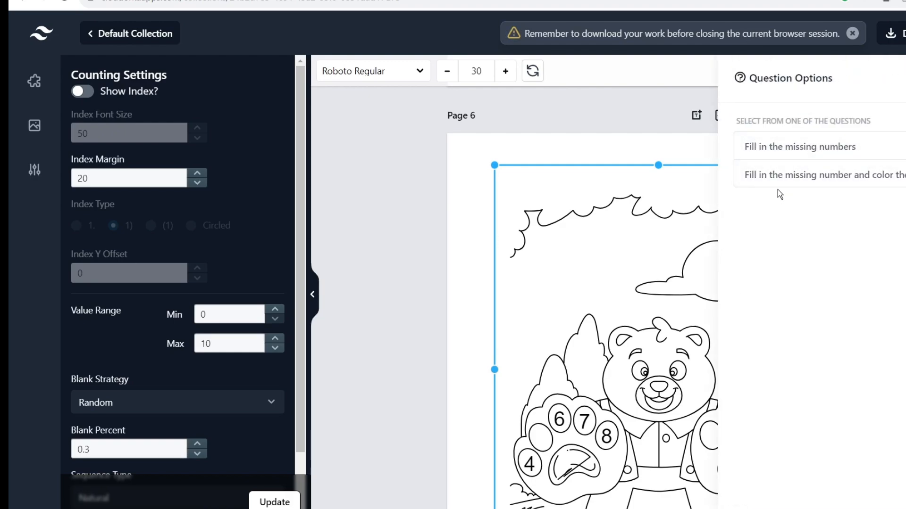
pyautogui.click(828, 185)
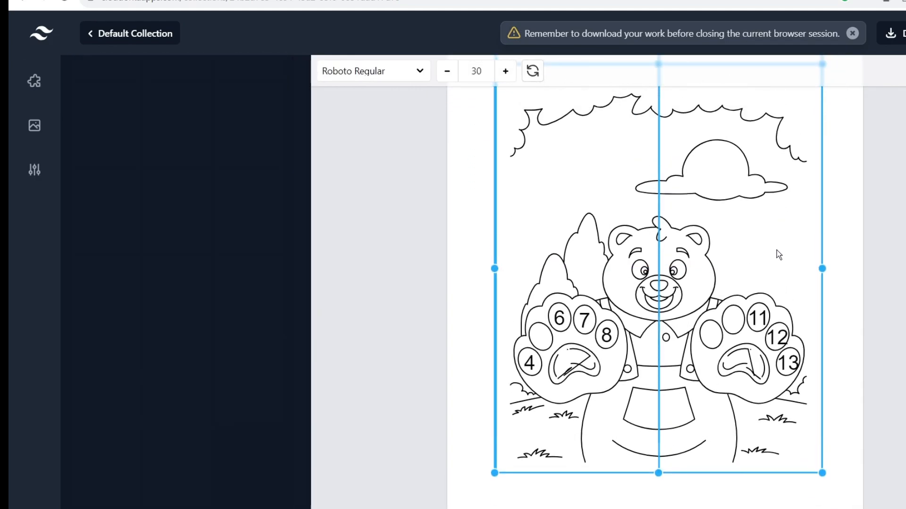
pyautogui.click(876, 239)
# Add Page 7 with the Easter egg basket counting picture.
pyautogui.scroll(-1, 741, 257)
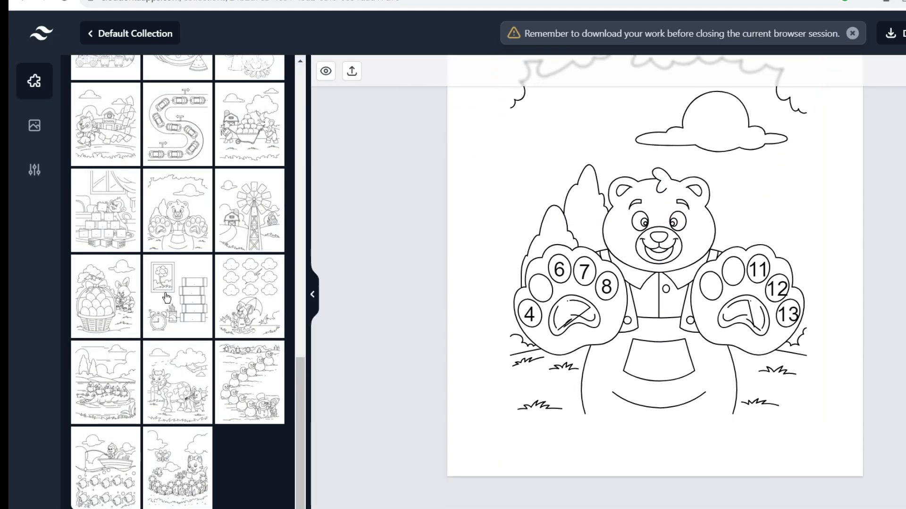
pyautogui.scroll(4, 810, 195)
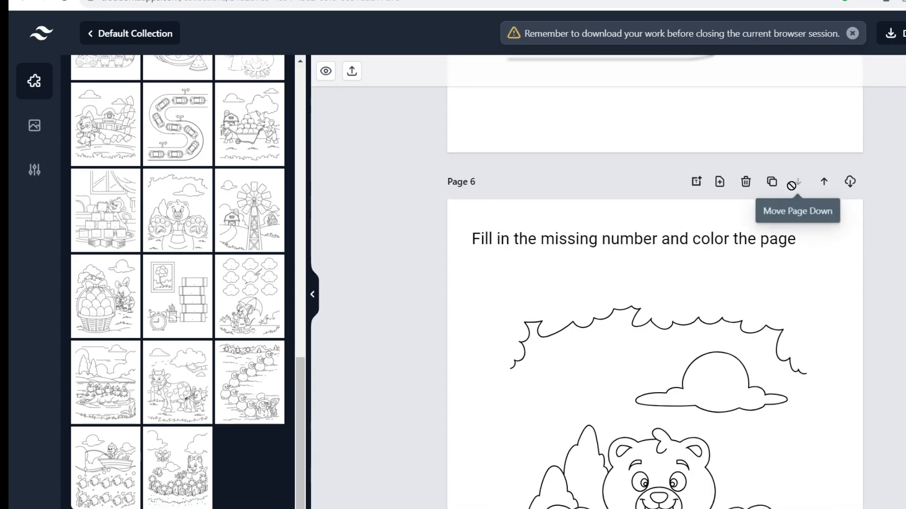
pyautogui.click(718, 183)
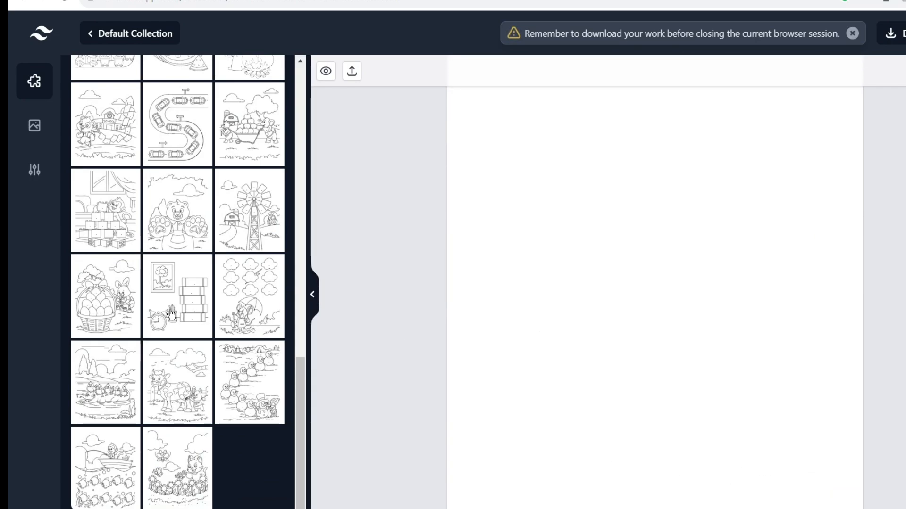
pyautogui.click(125, 291)
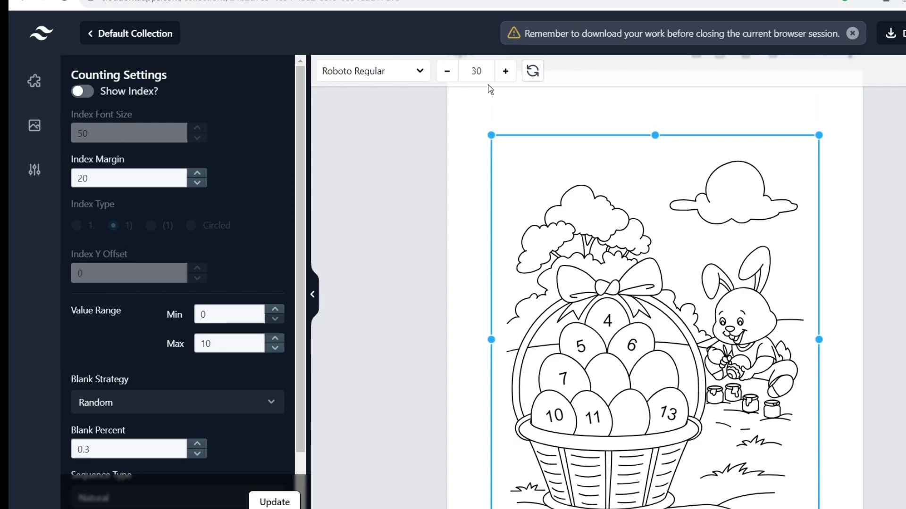
# Regenerate the numbers on the Easter egg basket template.
pyautogui.click(532, 71)
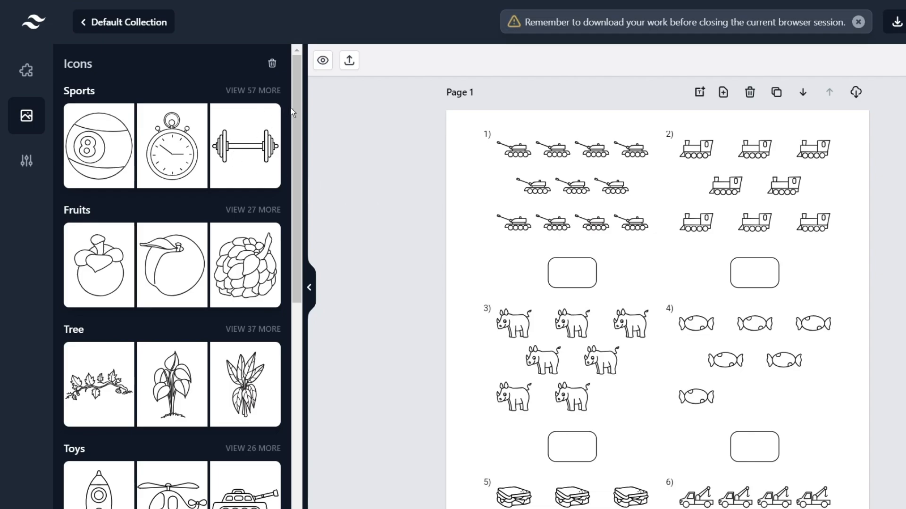
# Add a blank Page 2, then place and enlarge the Sports duffel-bag icon.
pyautogui.scroll(-1, 292, 107)
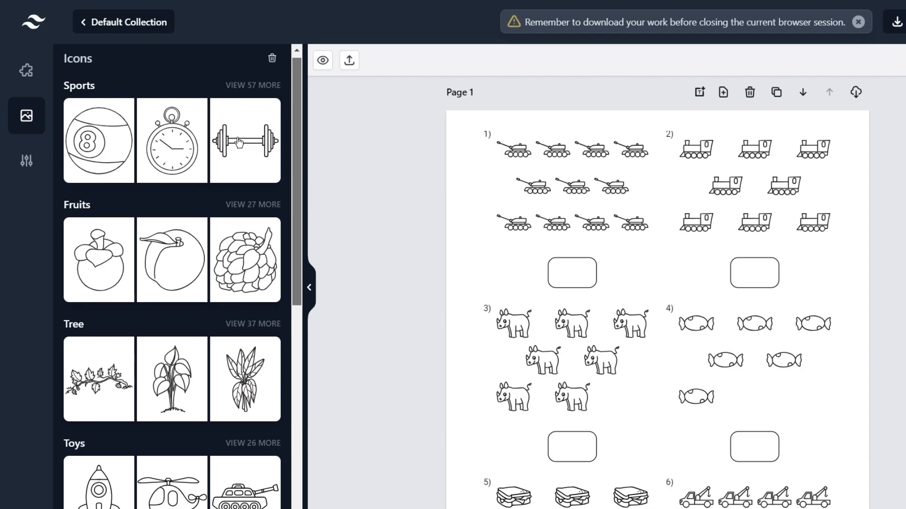
pyautogui.click(723, 92)
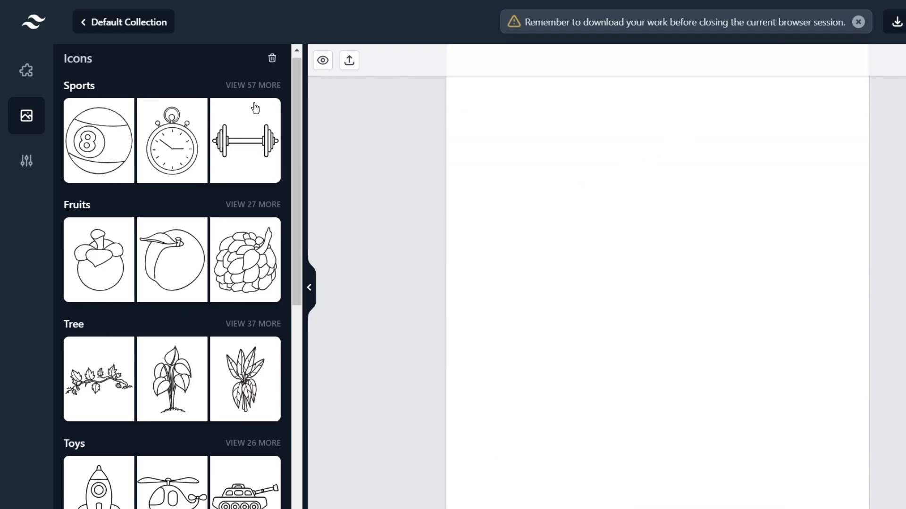
pyautogui.click(241, 85)
pyautogui.click(236, 237)
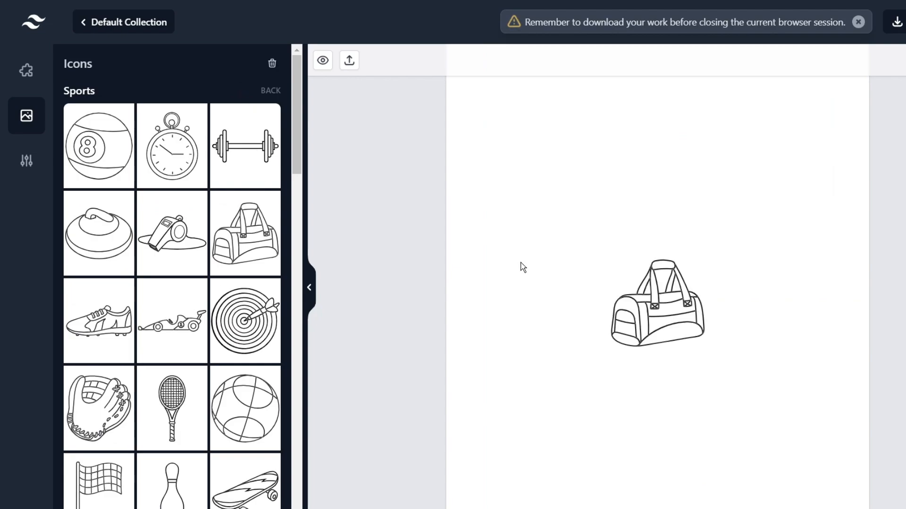
pyautogui.moveTo(627, 295); pyautogui.dragTo(529, 206)
pyautogui.moveTo(612, 256); pyautogui.dragTo(633, 258)
# Drag the rooster from the Animals pictures onto the page beside the bag.
pyautogui.scroll(-2, 238, 217)
pyautogui.scroll(2, 239, 142)
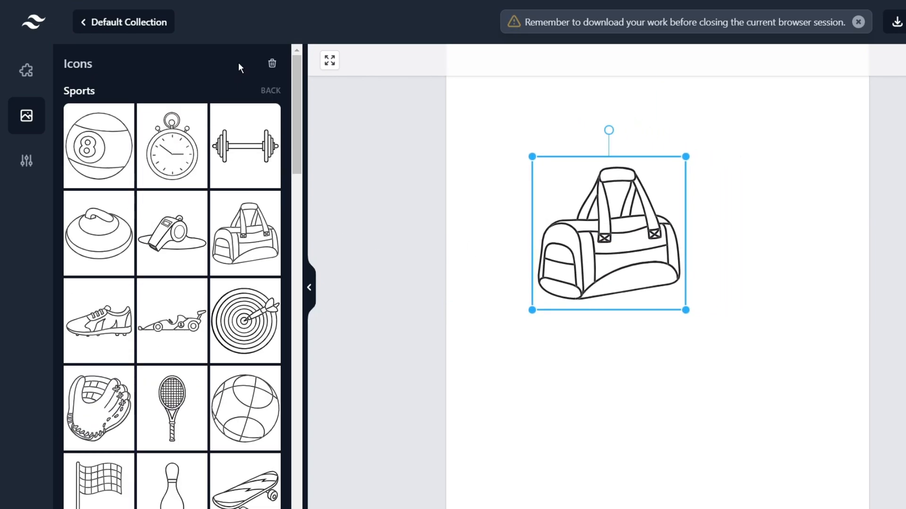
pyautogui.click(270, 91)
pyautogui.scroll(-3, 213, 220)
pyautogui.scroll(-3, 212, 219)
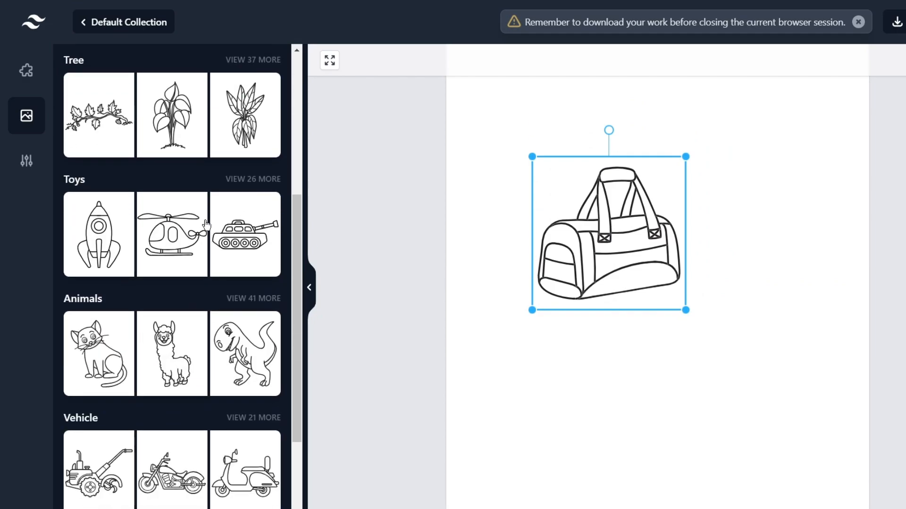
pyautogui.scroll(-3, 236, 188)
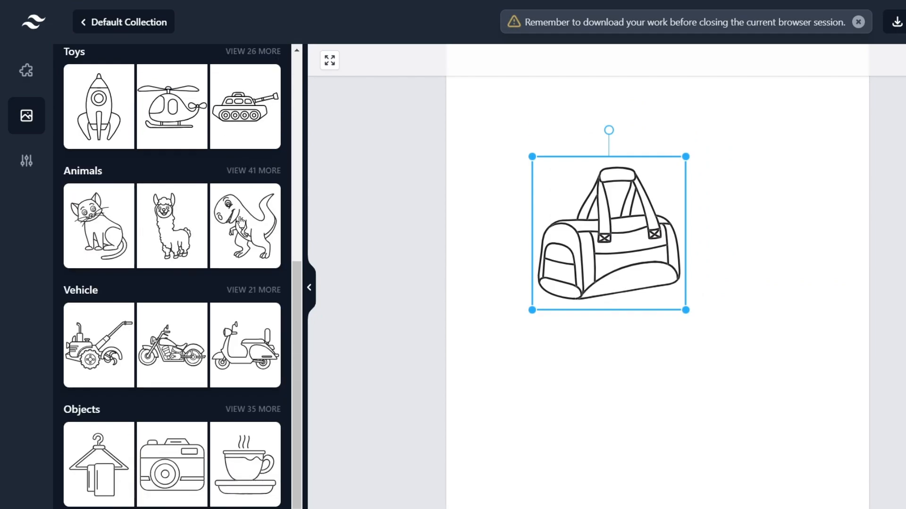
pyautogui.click(253, 171)
pyautogui.scroll(-2, 251, 208)
pyautogui.scroll(-3, 250, 210)
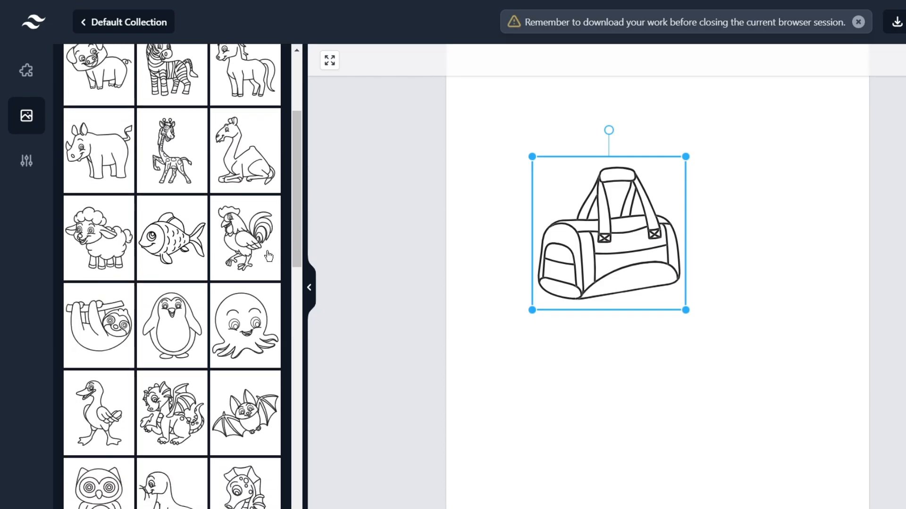
pyautogui.moveTo(233, 222); pyautogui.dragTo(604, 293)
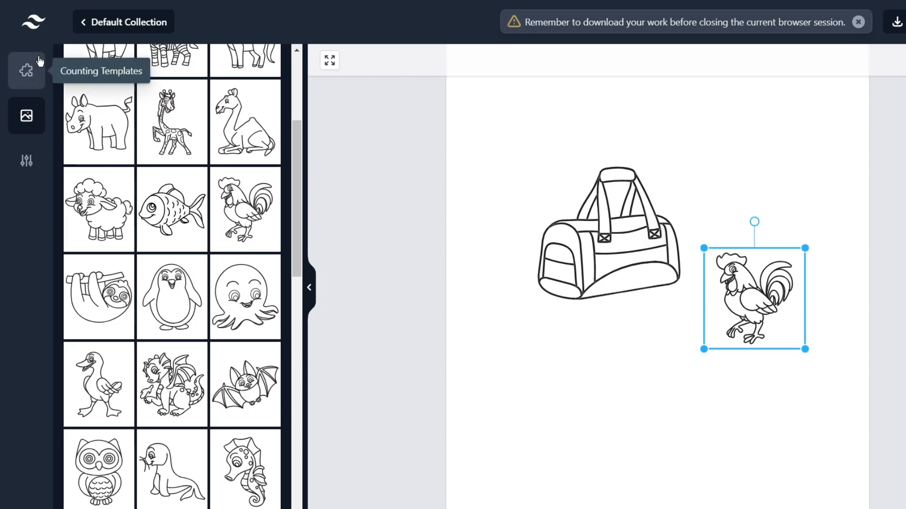
# Delete the rooster and bag, then add the Count And Write template with answer boxes.
pyautogui.click(25, 70)
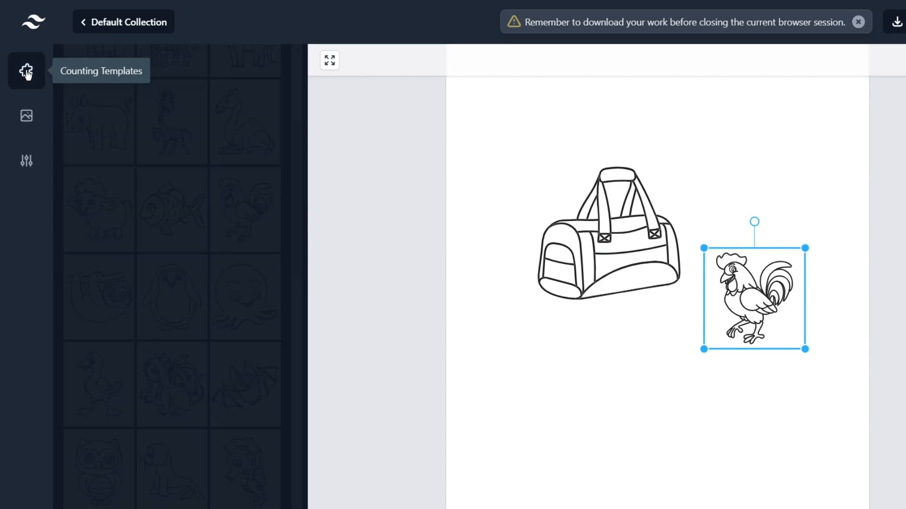
pyautogui.scroll(8, 222, 160)
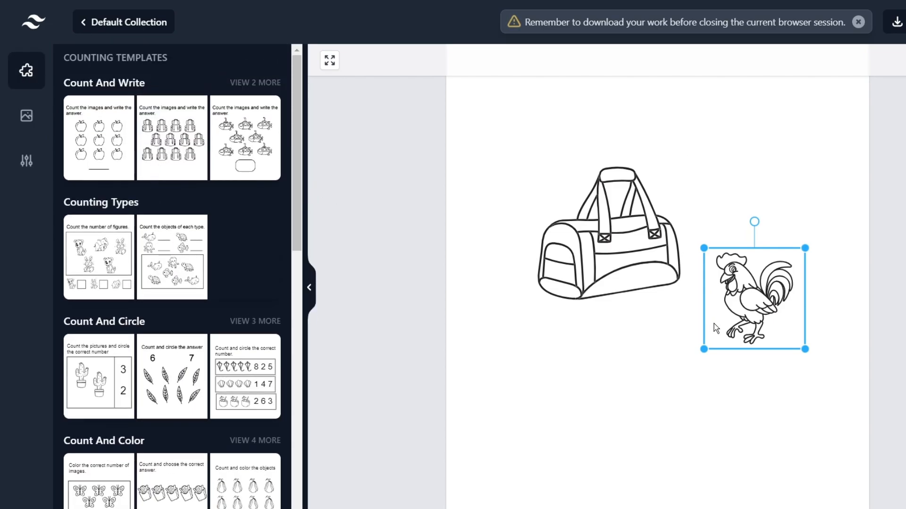
pyautogui.press('Delete')
pyautogui.click(662, 283)
pyautogui.press('Delete')
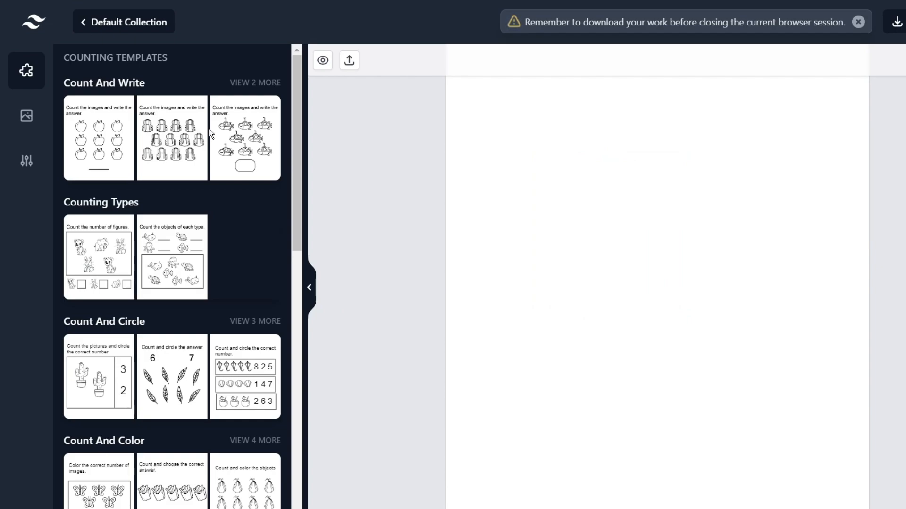
pyautogui.click(251, 143)
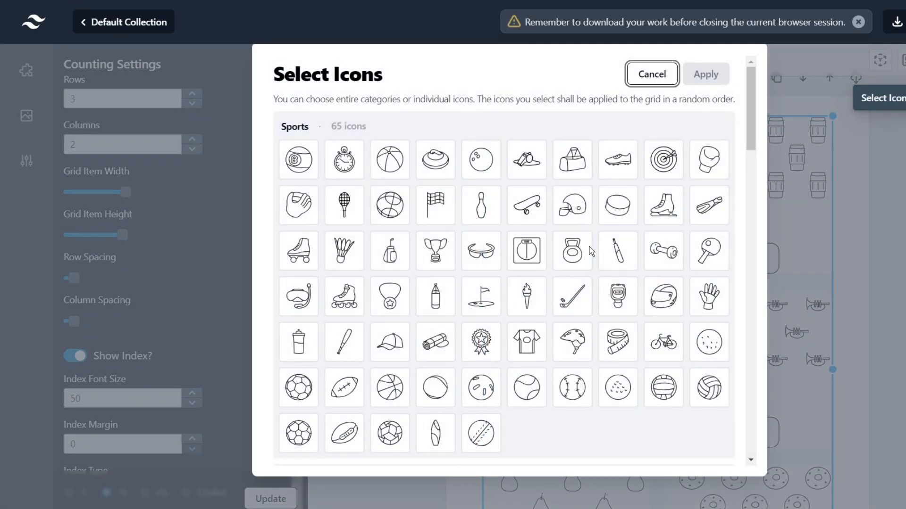
# Choose dog, octopus, rhino, turtle, sheep, owl, swan and panda icons for the grid.
pyautogui.scroll(-2, 482, 252)
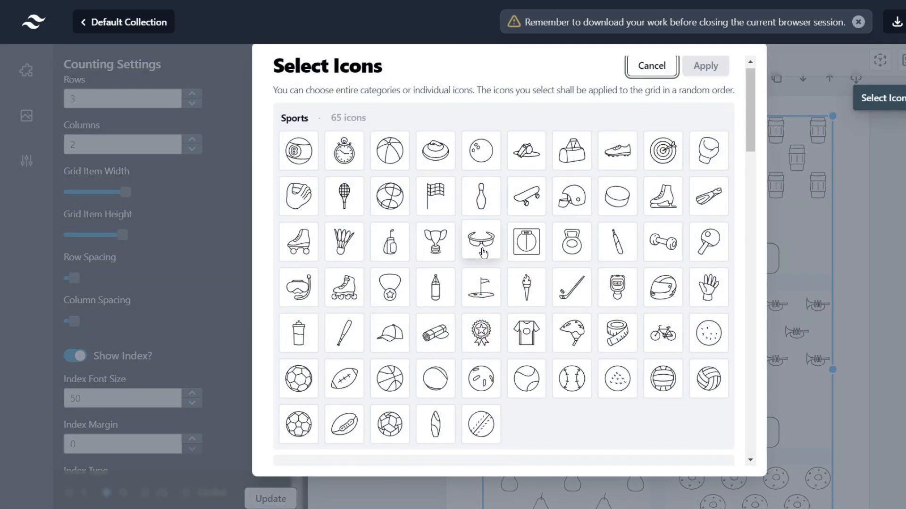
pyautogui.scroll(-3, 482, 252)
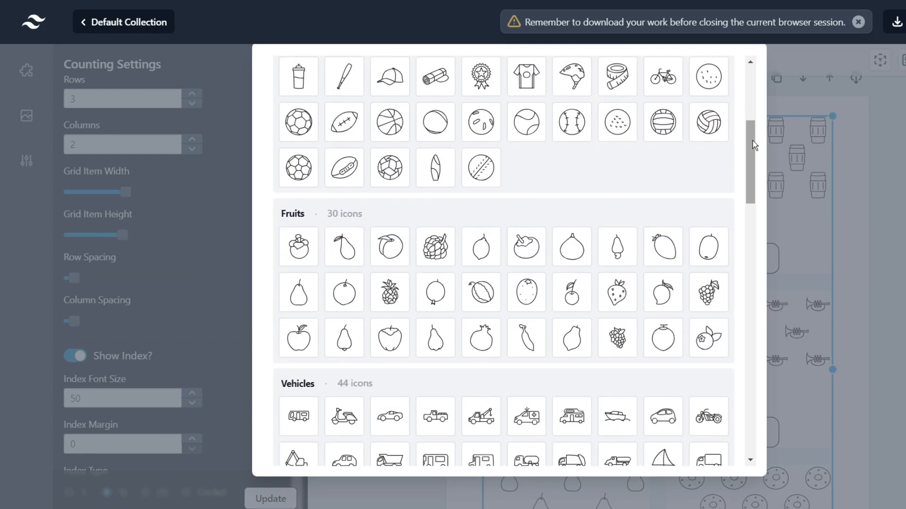
pyautogui.scroll(-6, 755, 181)
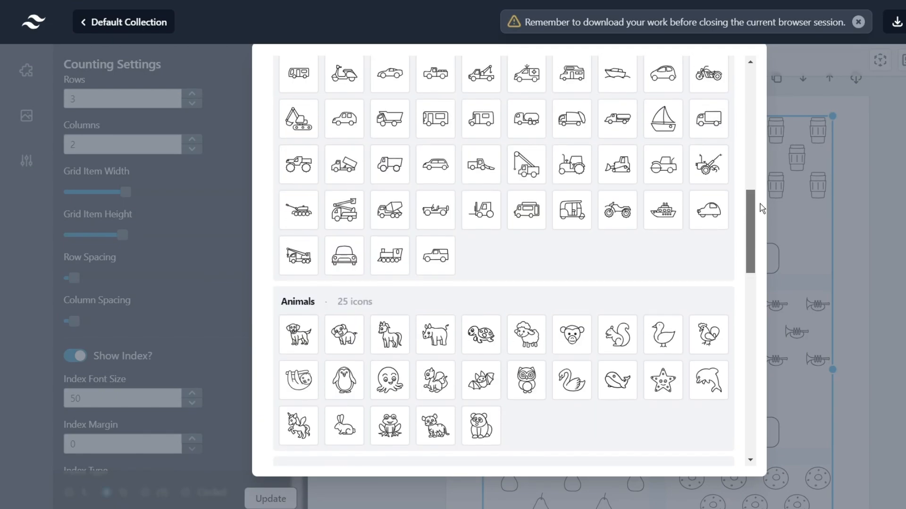
pyautogui.scroll(1, 760, 204)
pyautogui.scroll(-2, 761, 211)
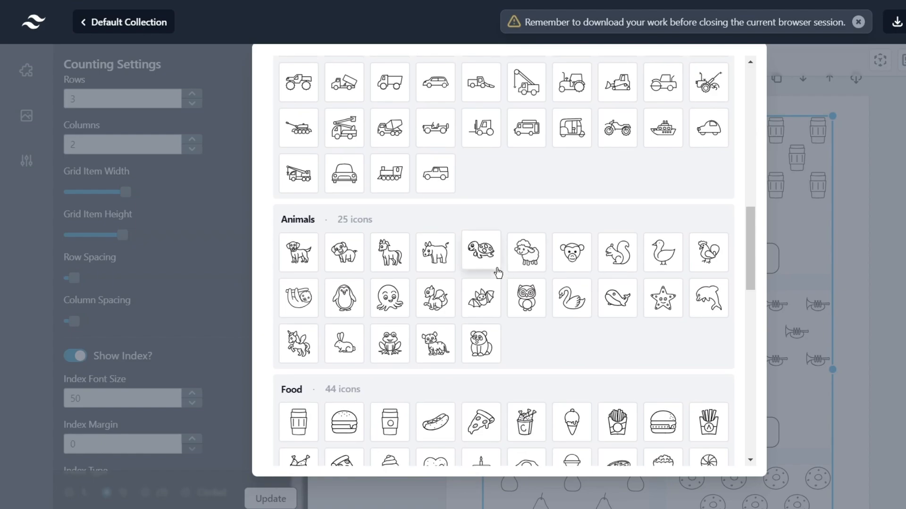
pyautogui.click(298, 252)
pyautogui.click(390, 298)
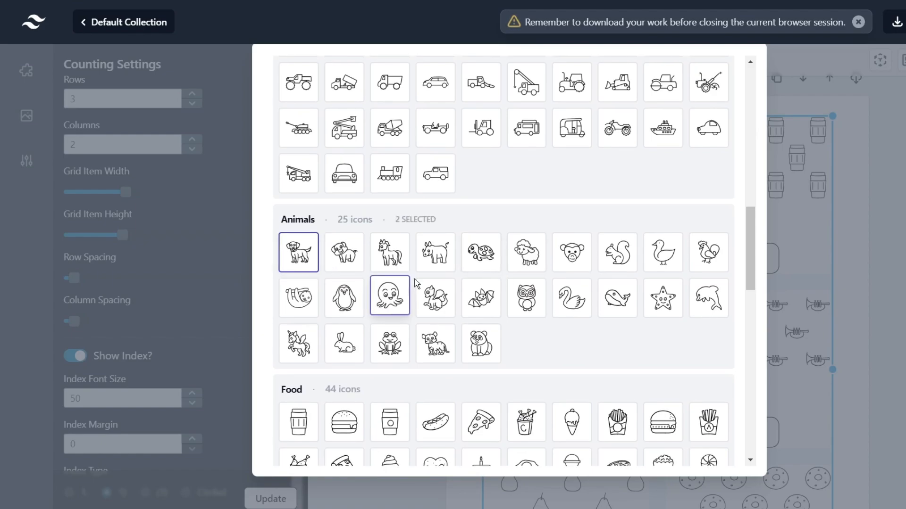
pyautogui.click(435, 252)
pyautogui.click(481, 252)
pyautogui.click(526, 252)
pyautogui.click(526, 298)
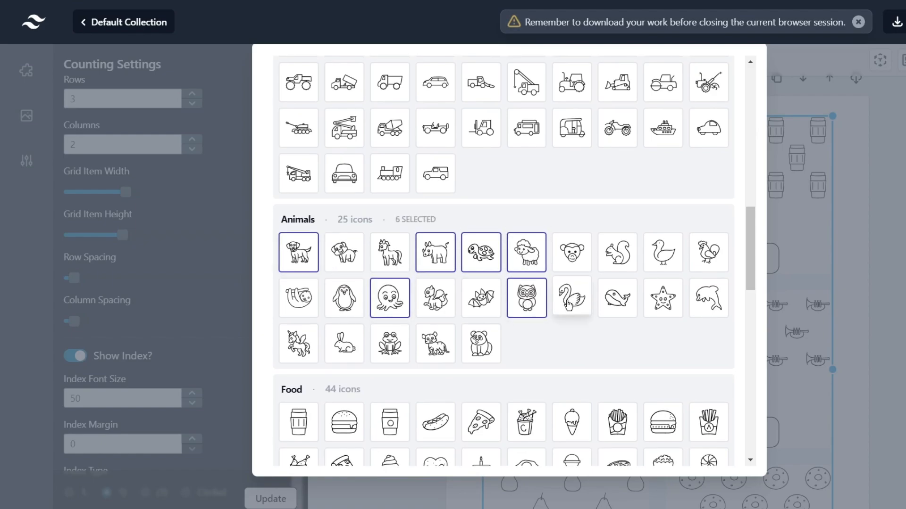
pyautogui.click(572, 298)
pyautogui.click(482, 338)
# Add fried chicken, pizza, cupcake, heart and pudding icons and apply the selection.
pyautogui.scroll(-3, 486, 335)
pyautogui.click(299, 335)
pyautogui.click(344, 335)
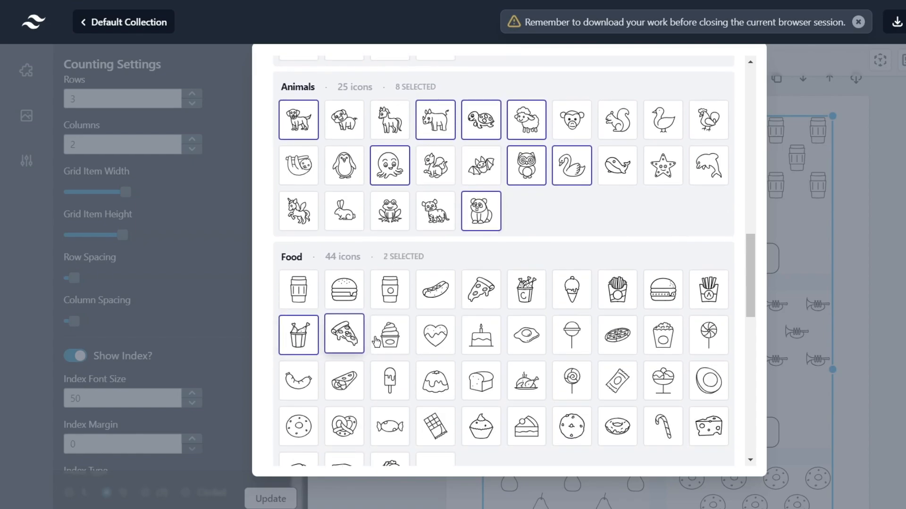
pyautogui.click(390, 333)
pyautogui.click(433, 336)
pyautogui.click(435, 380)
pyautogui.scroll(12, 556, 303)
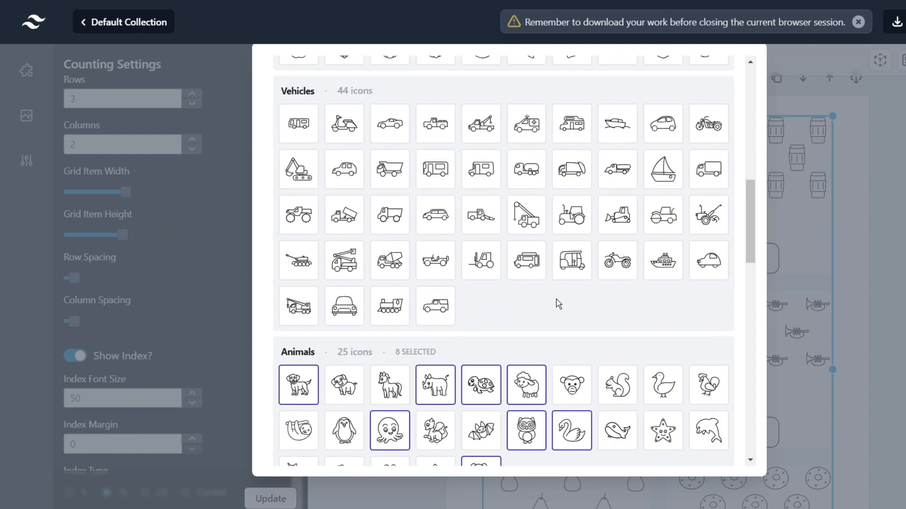
pyautogui.scroll(5, 653, 145)
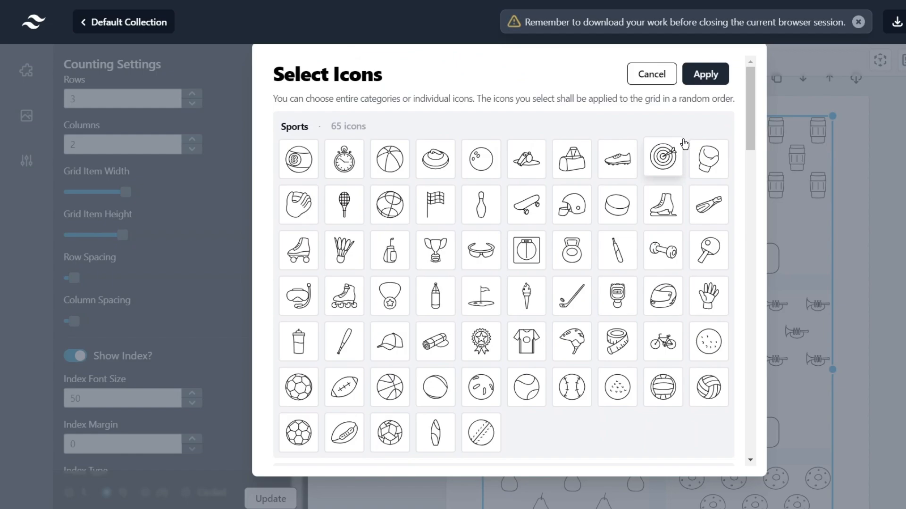
pyautogui.click(703, 76)
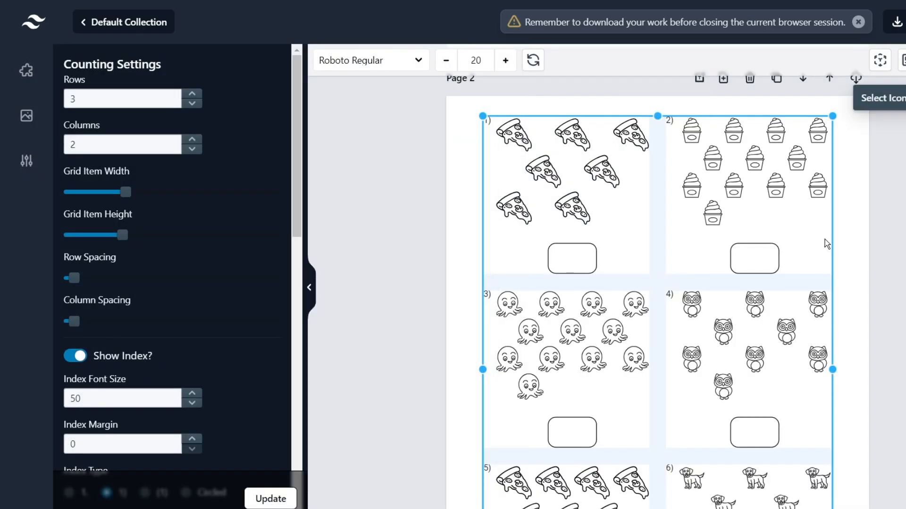
# Scroll through the image library's icon and picture categories in the side panel.
pyautogui.scroll(-1, 824, 239)
pyautogui.scroll(1, 758, 211)
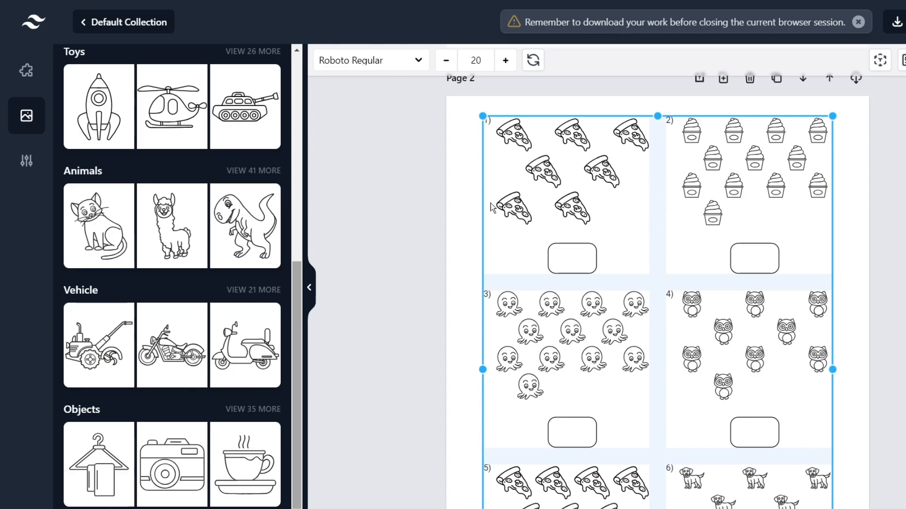
pyautogui.scroll(5, 213, 283)
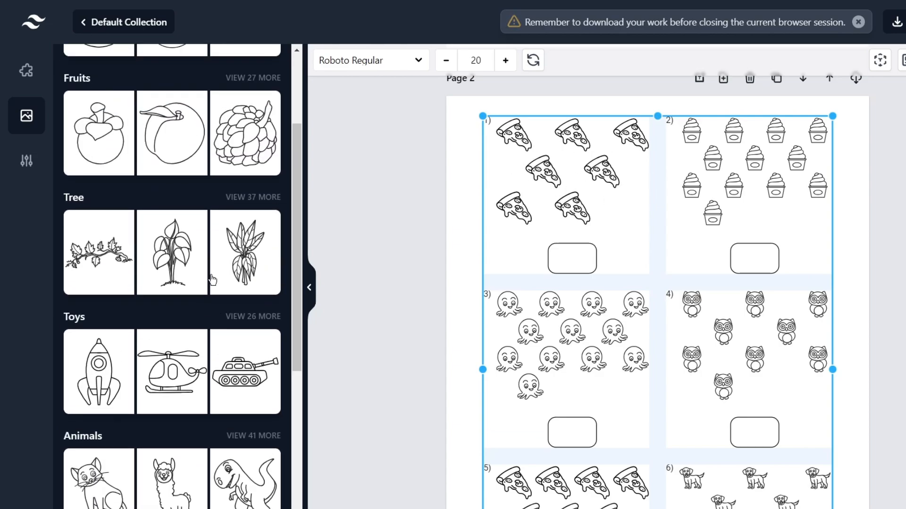
pyautogui.scroll(3, 211, 279)
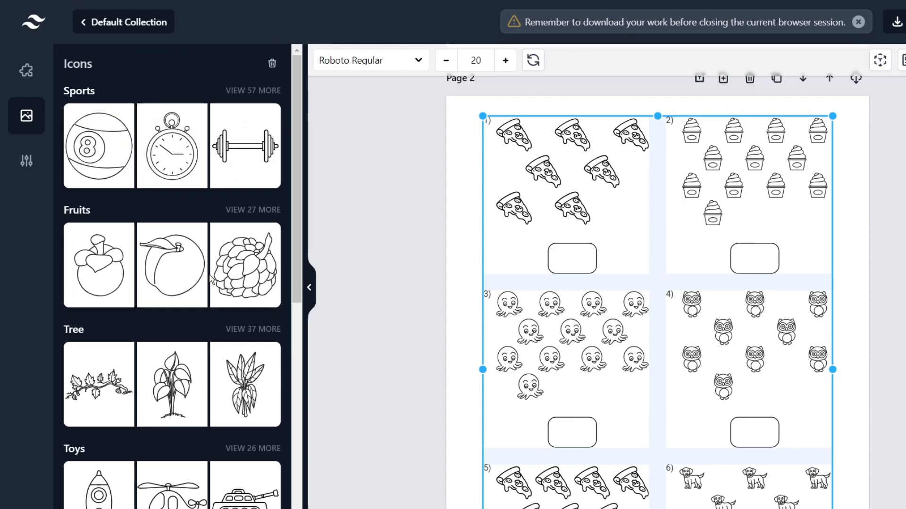
pyautogui.scroll(-5, 211, 281)
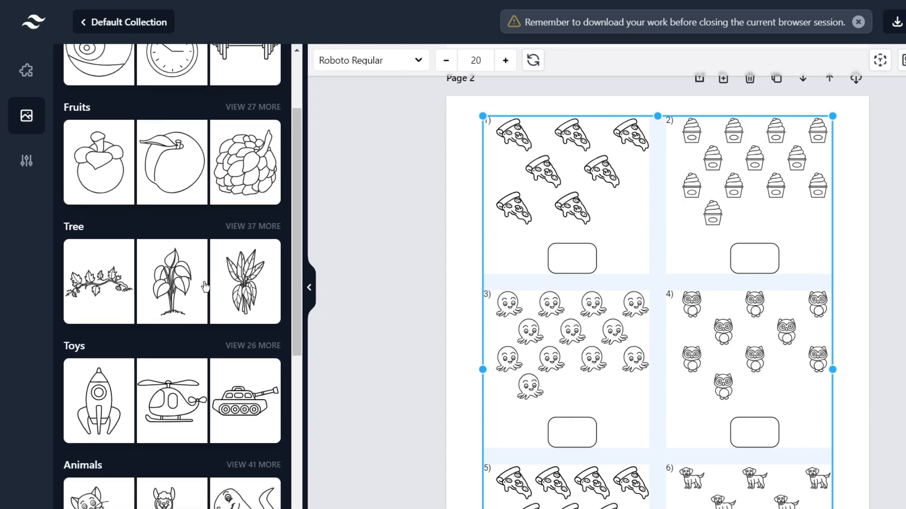
pyautogui.scroll(-3, 199, 277)
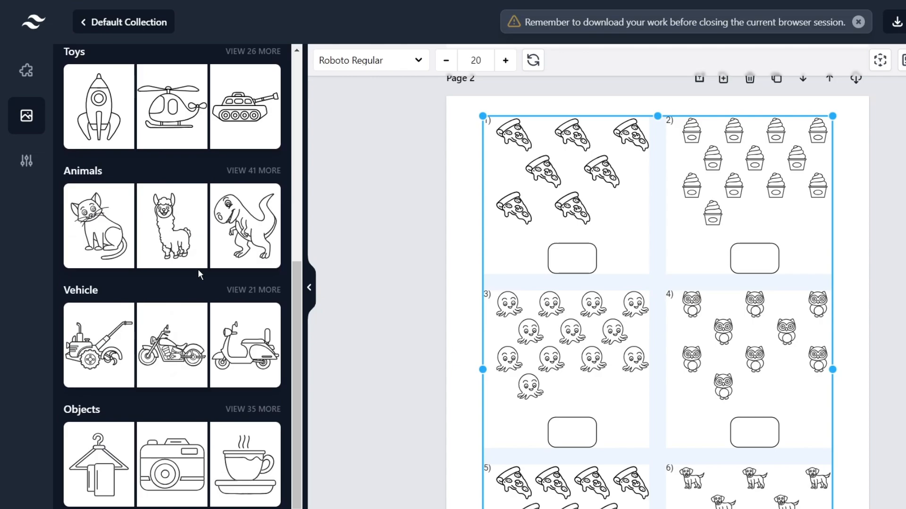